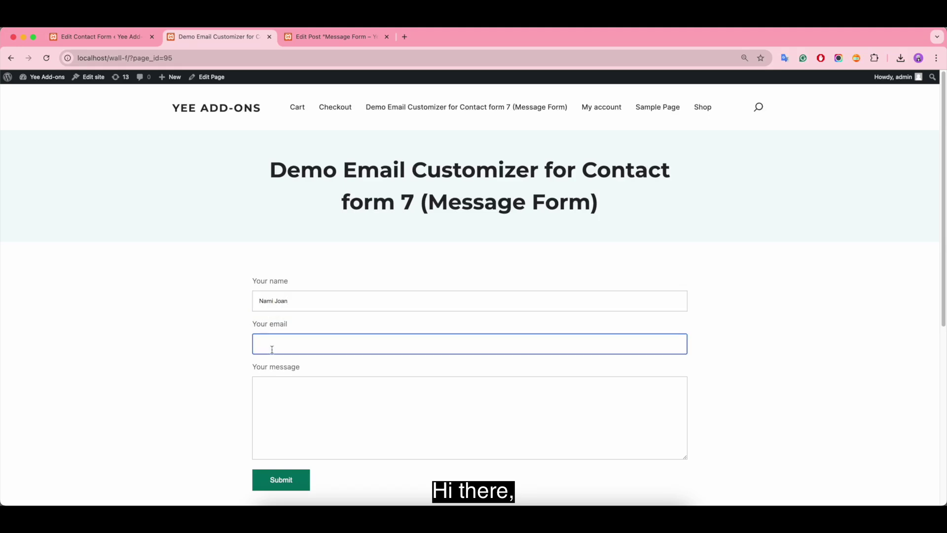
Step: Submit the Message Form with the sender's e-mail and the message 'YeeMail - Email Customizer for Contact Fo…'
click(258, 386)
text(YeeMail - Email Customizer for Contac)
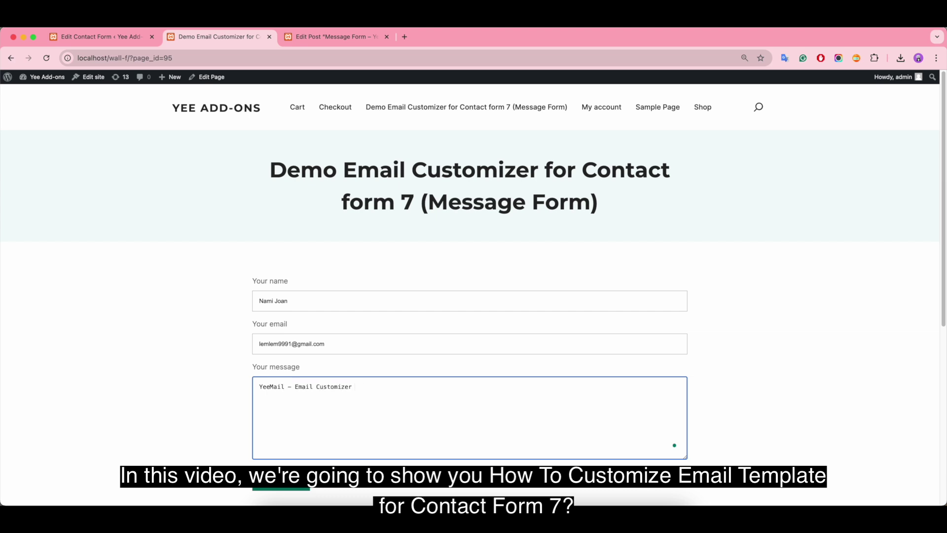
text(t Form 7)
click(287, 487)
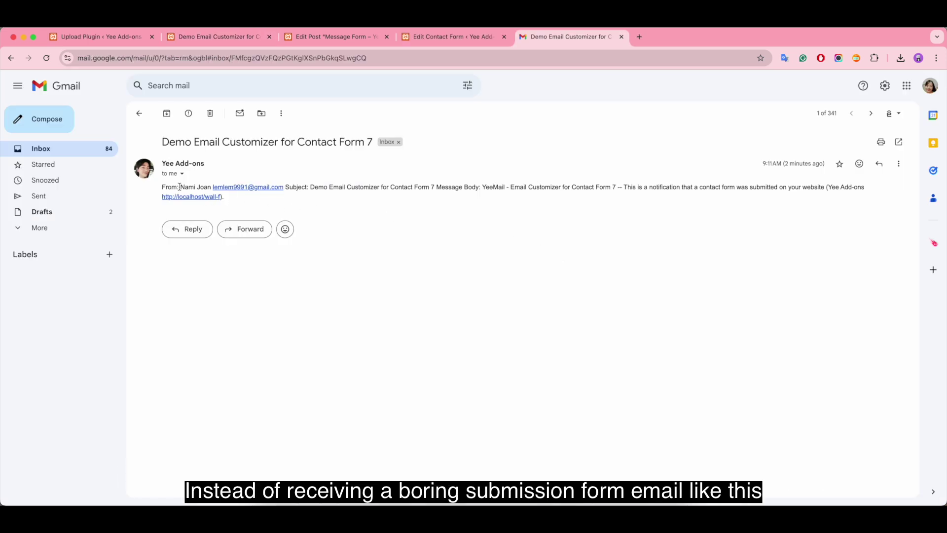
Step: Highlight the sender details and message in the plain notification, then the message line in the branded email
drag(180, 187, 284, 188)
click(311, 188)
drag(484, 184, 619, 187)
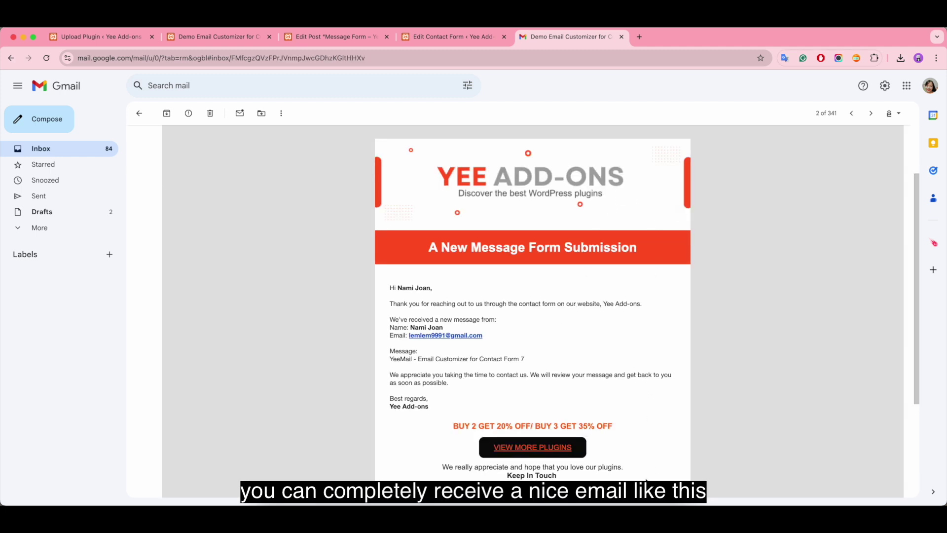
drag(526, 359, 391, 360)
click(559, 335)
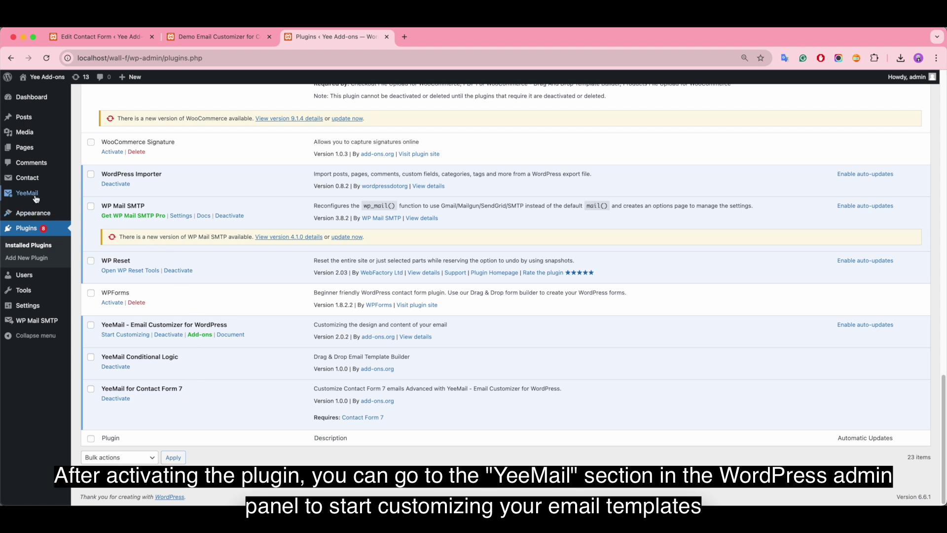
Step: Open YeeMail's Email Templates list and show all 19 templates
mouse_move(34, 197)
click(86, 196)
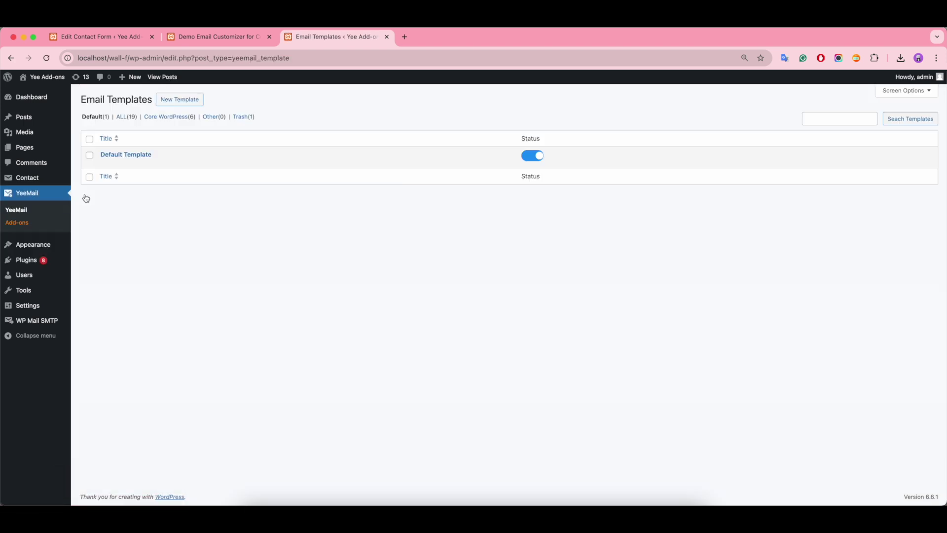
click(130, 118)
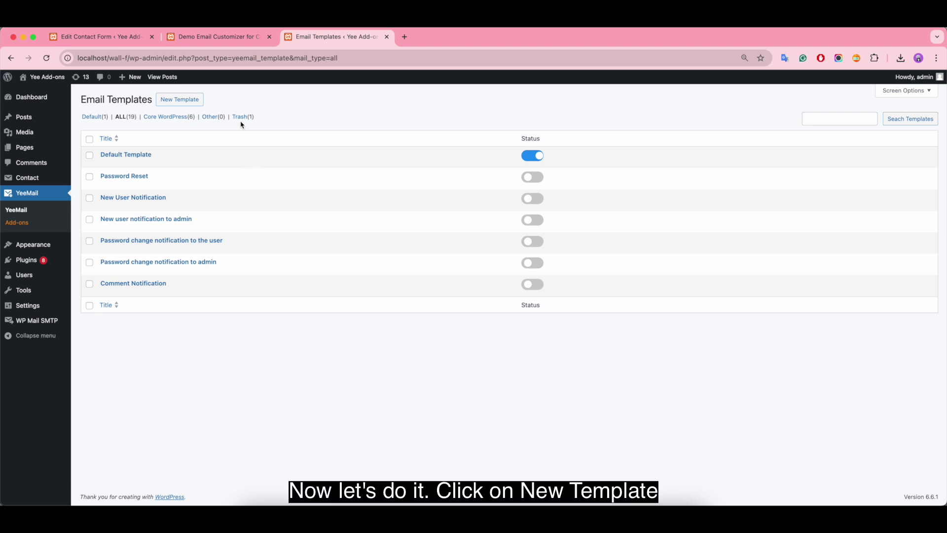
Step: Create and save the 'Message Form - YeeMail' template linked to Contact Form 7 Message Form, then review its shortcodes
click(176, 102)
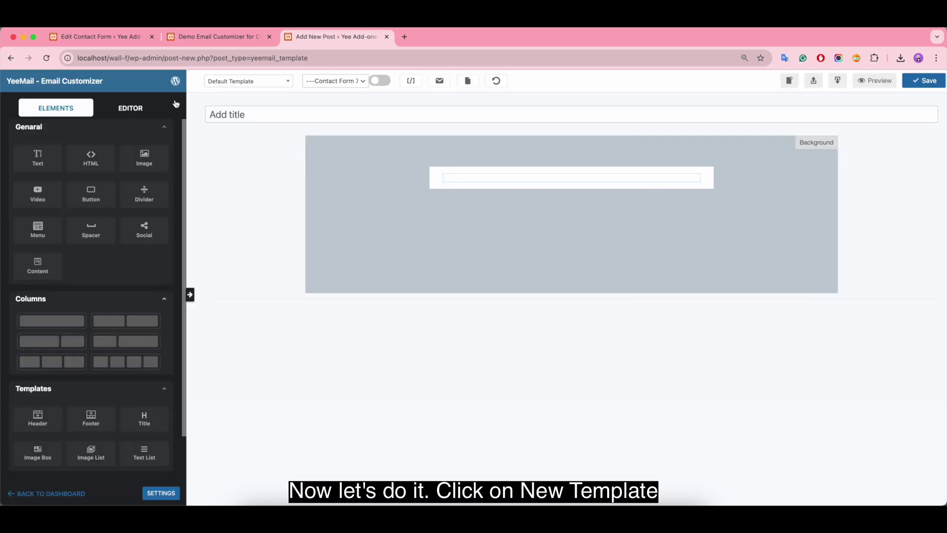
click(283, 117)
text(Message Form )
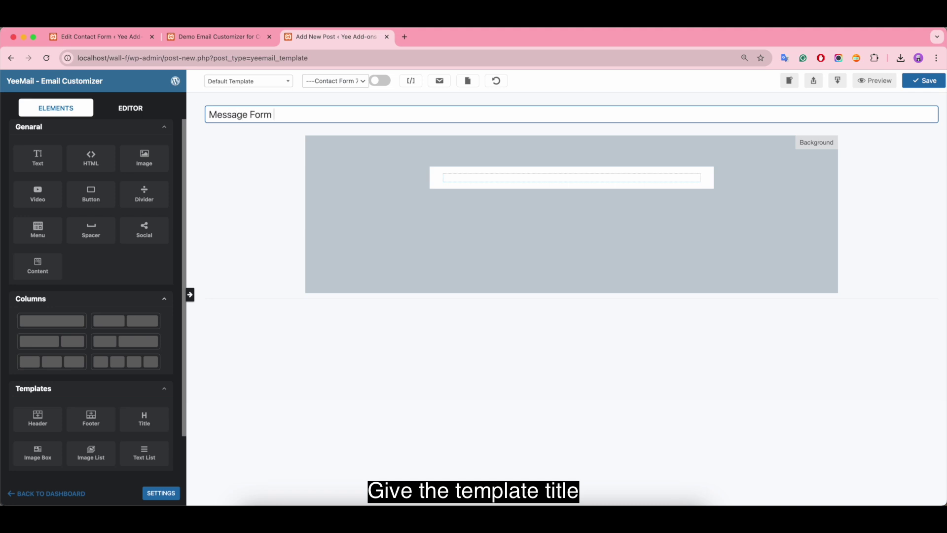
text(- YeeMail)
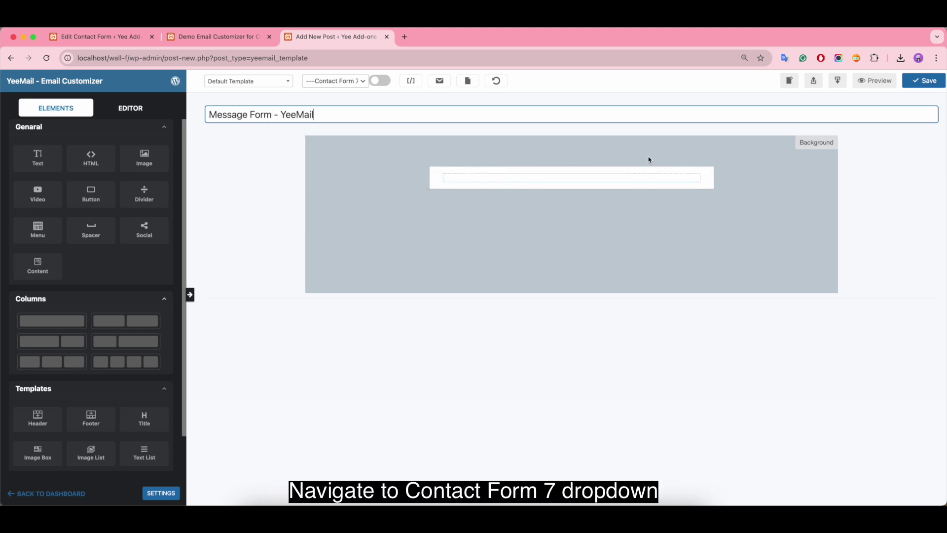
click(342, 81)
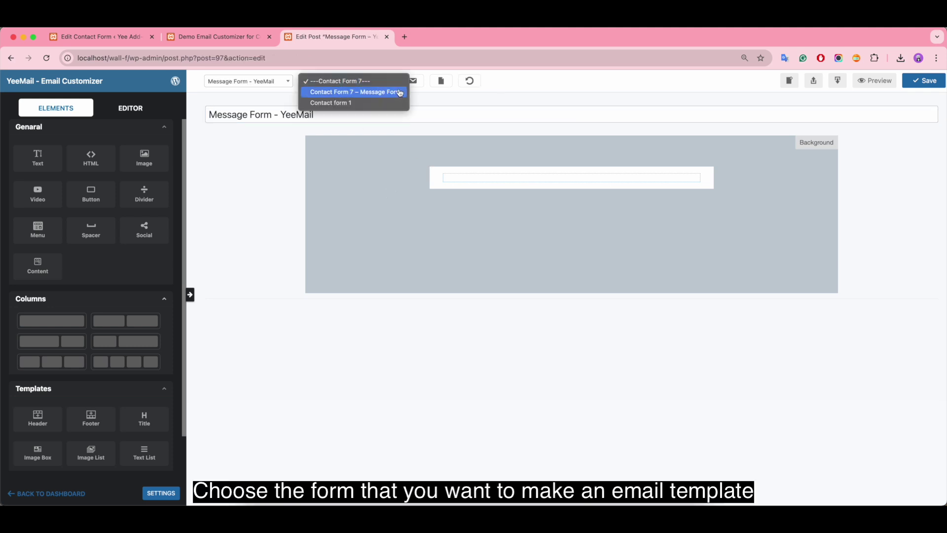
click(379, 94)
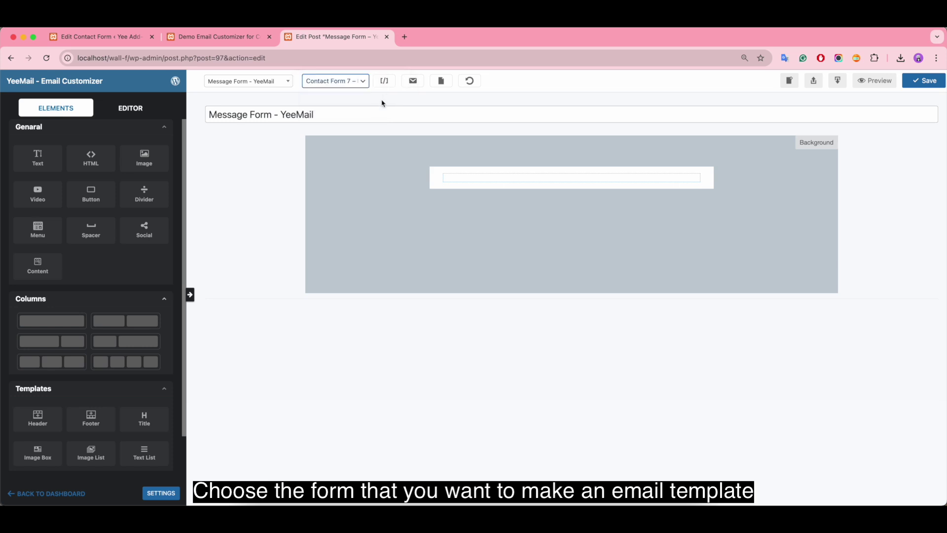
click(928, 88)
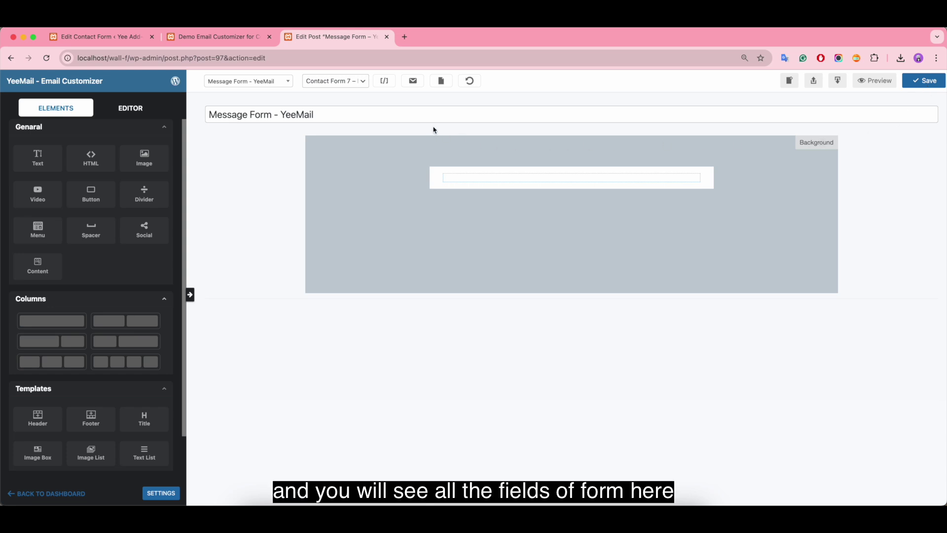
click(387, 84)
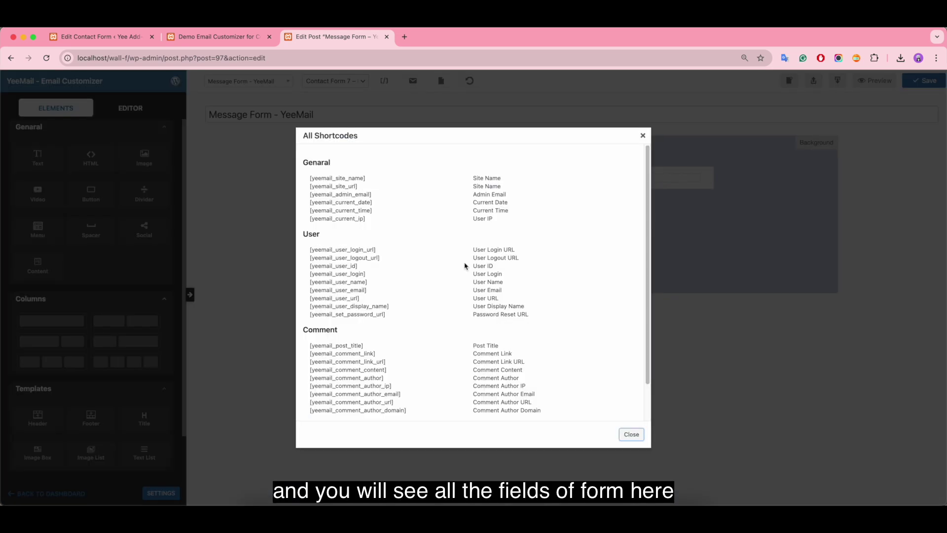
scroll(486, 277, down, 3)
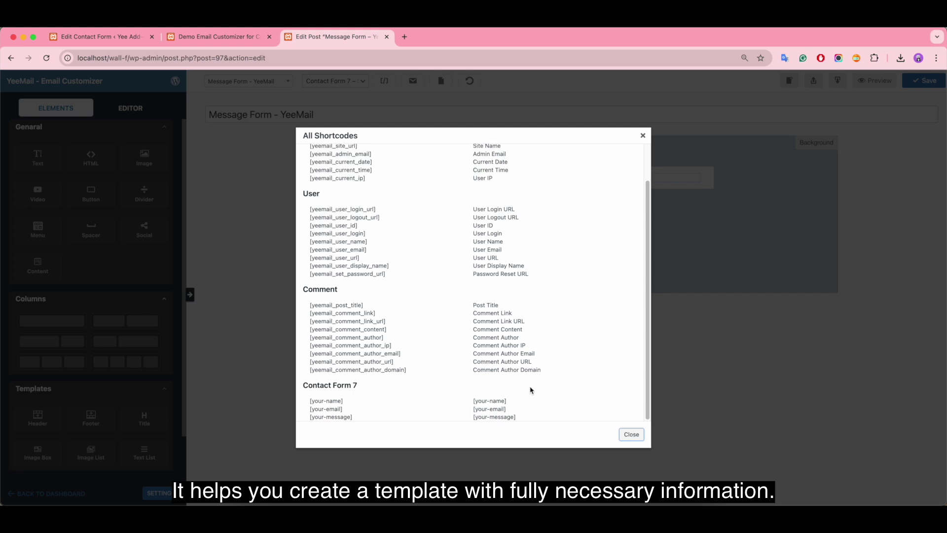
Step: Close the shortcode list and review the Message Form's field definitions in Contact Form 7
click(630, 435)
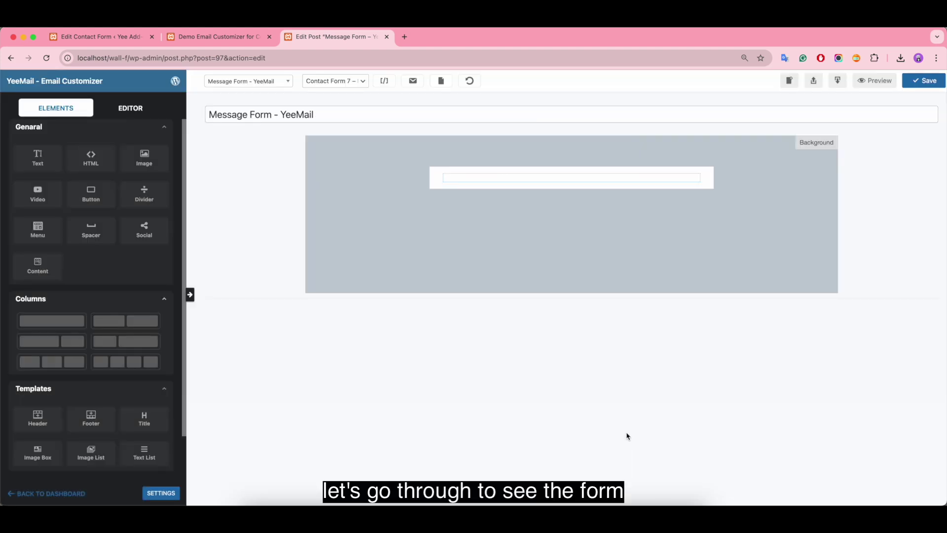
click(117, 38)
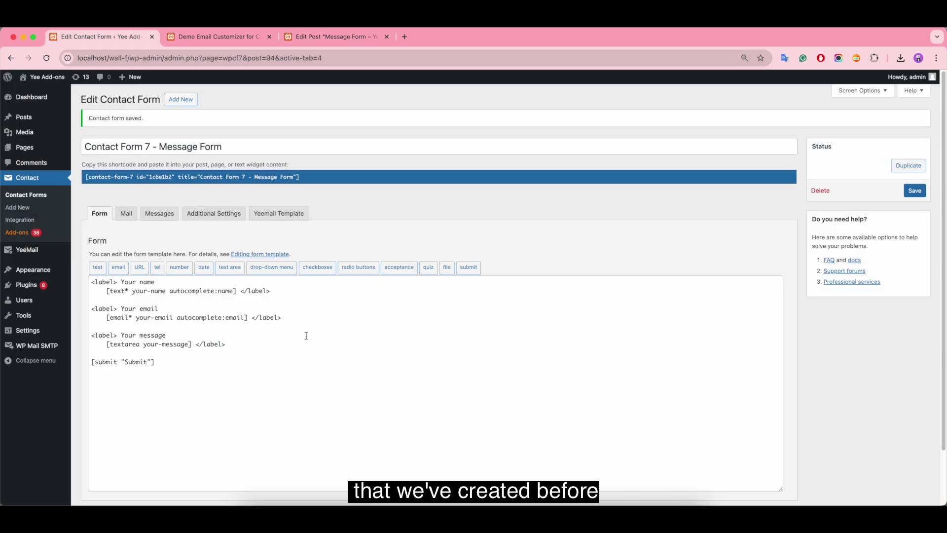
click(285, 292)
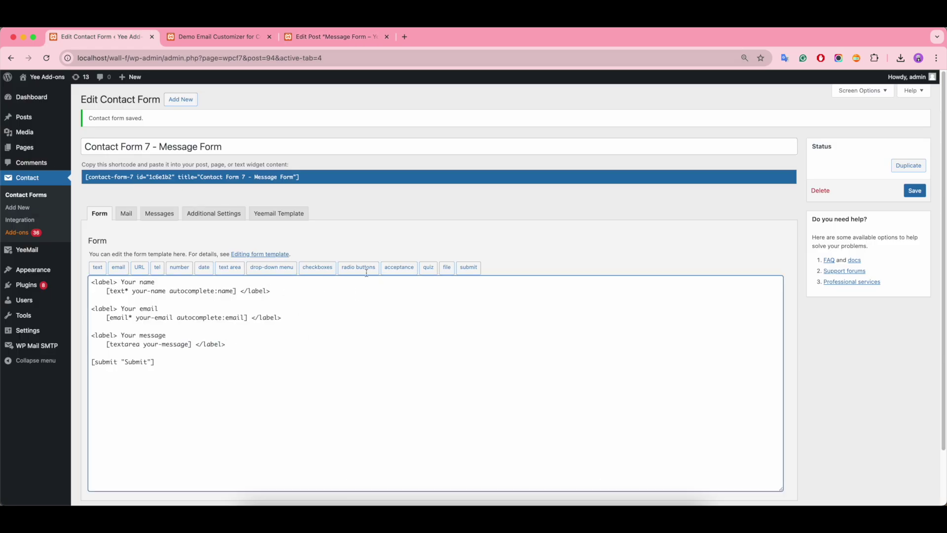
Step: Try the name, email and message fields on the Message Form preview page
click(215, 37)
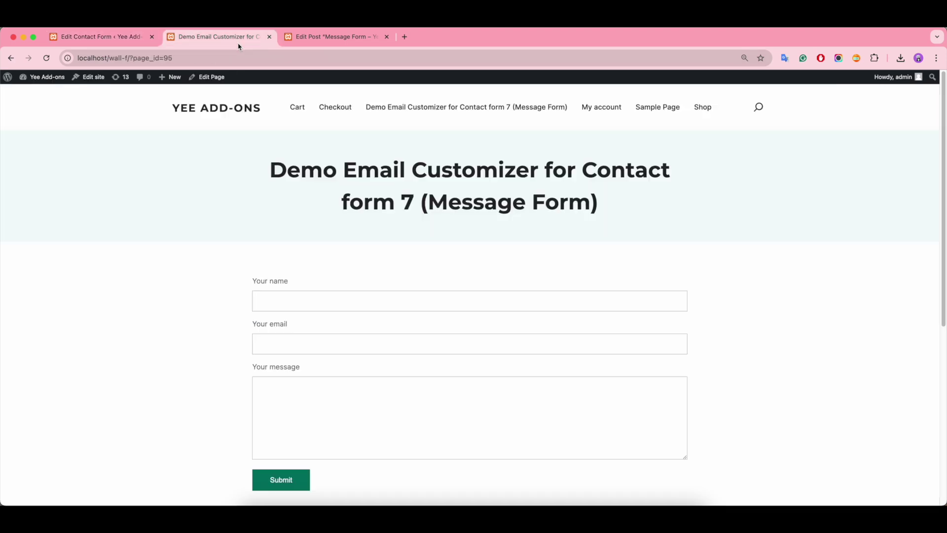
click(319, 294)
click(322, 339)
click(320, 398)
scroll(345, 402, down, 1)
scroll(382, 393, up, 1)
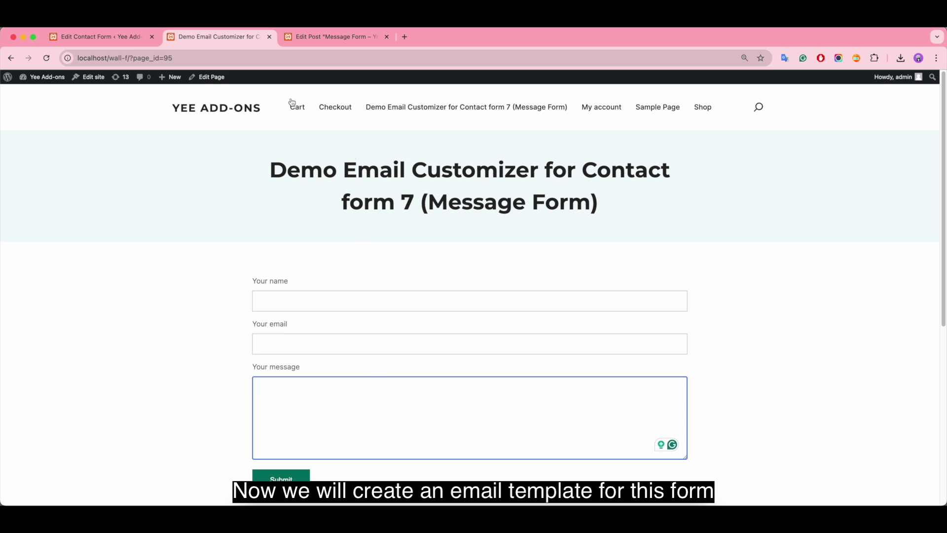
Step: Set the email's main background colour to light grey #e2e2e2
click(303, 42)
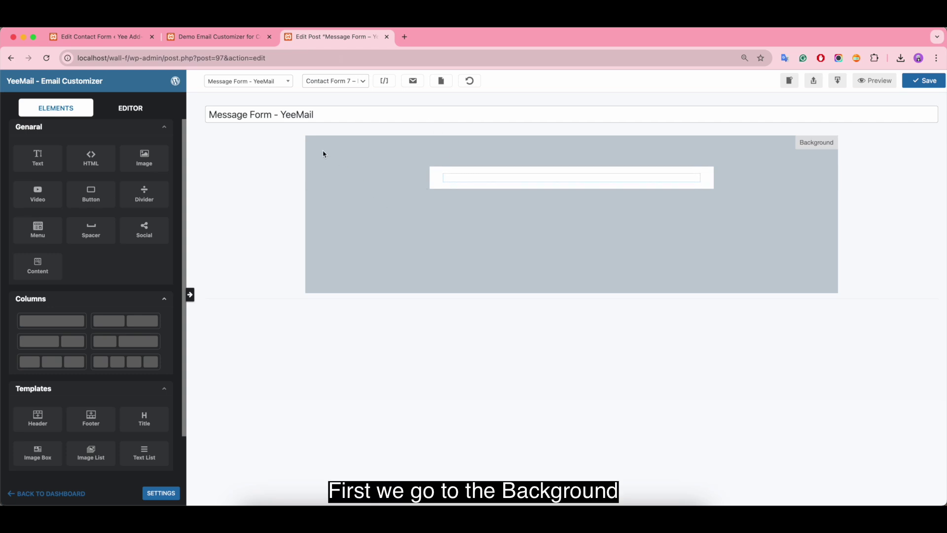
click(814, 146)
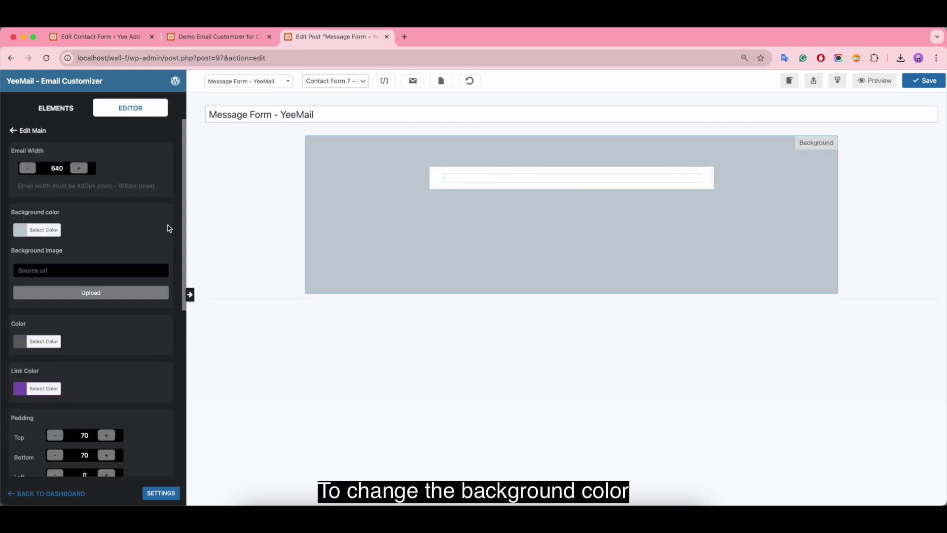
click(27, 233)
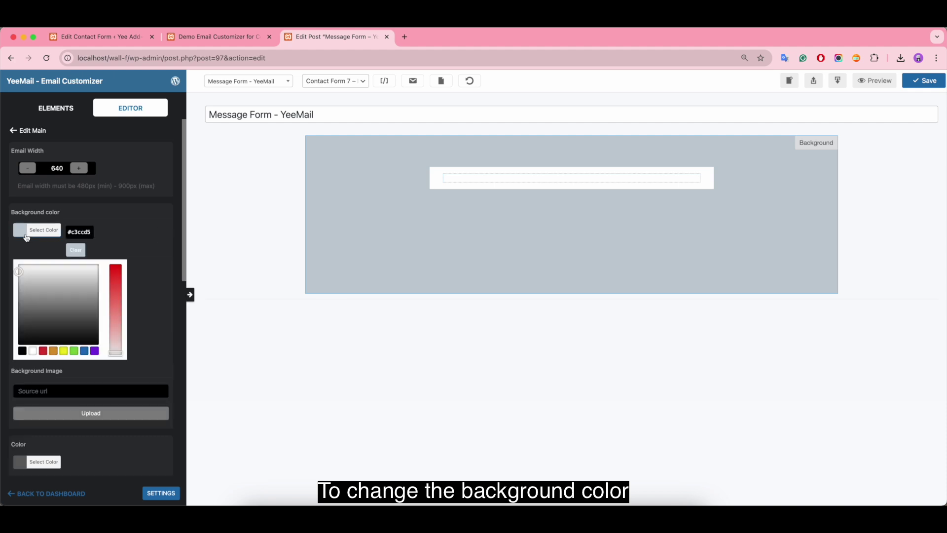
click(22, 271)
click(31, 272)
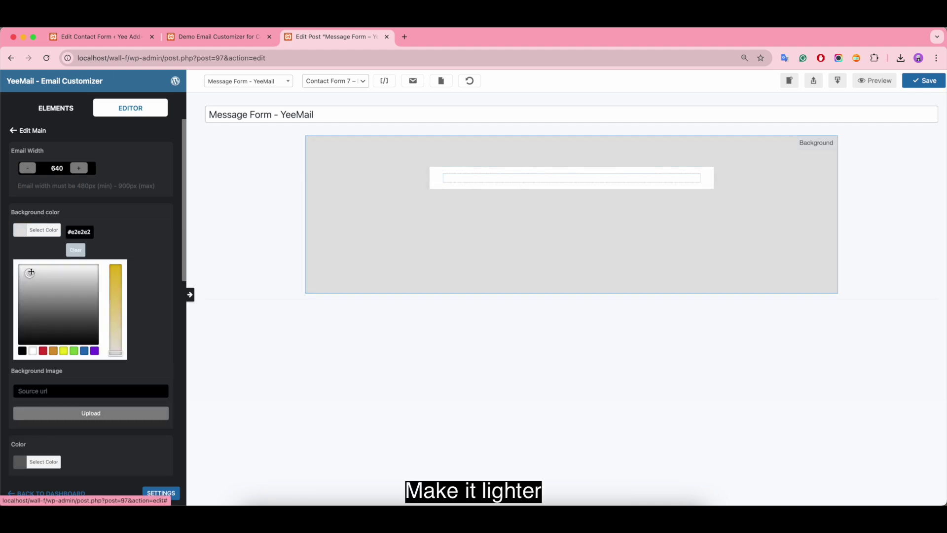
Step: Set the link colour to the orange preset #dd9933
scroll(168, 292, down, 2)
scroll(168, 293, down, 6)
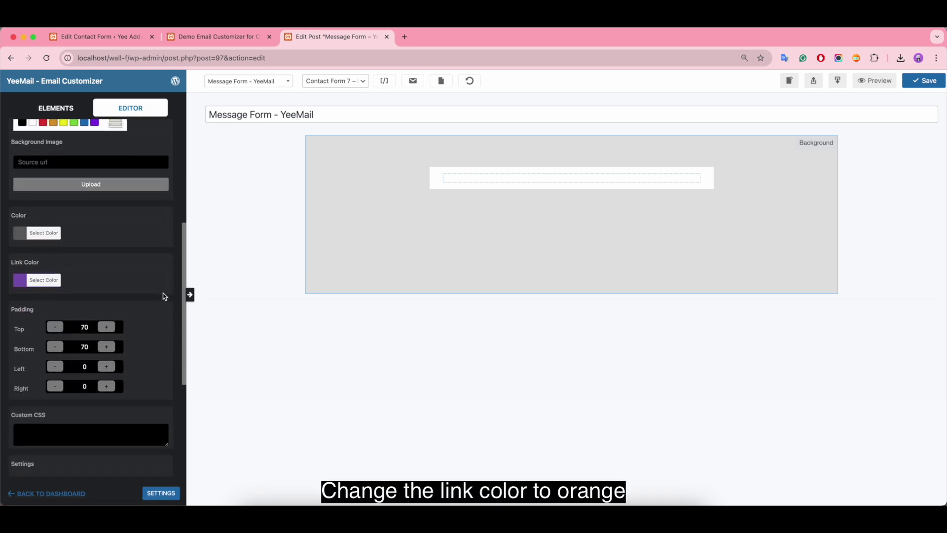
click(20, 280)
click(55, 301)
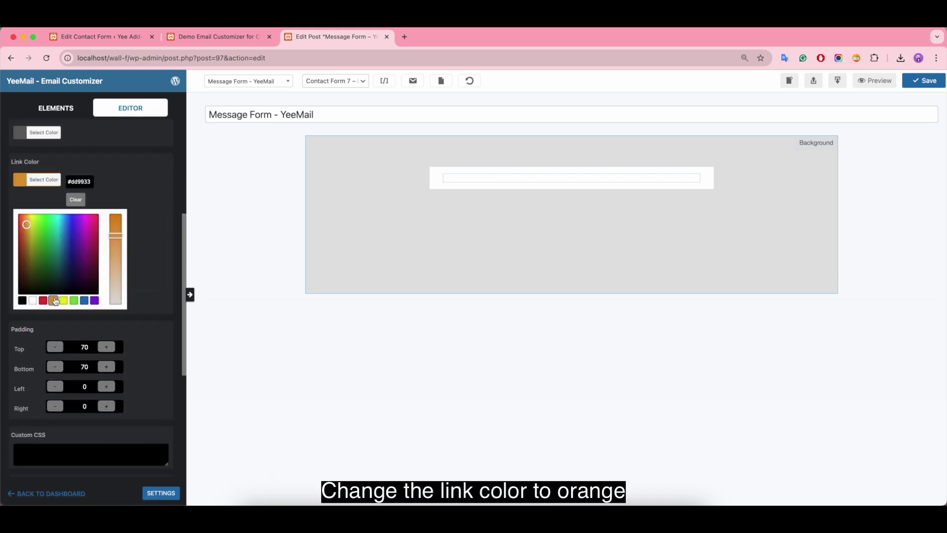
Step: Open Material Design Colors from the TT bookmarks and copy Deep Orange 500 (#ff5722)
click(404, 37)
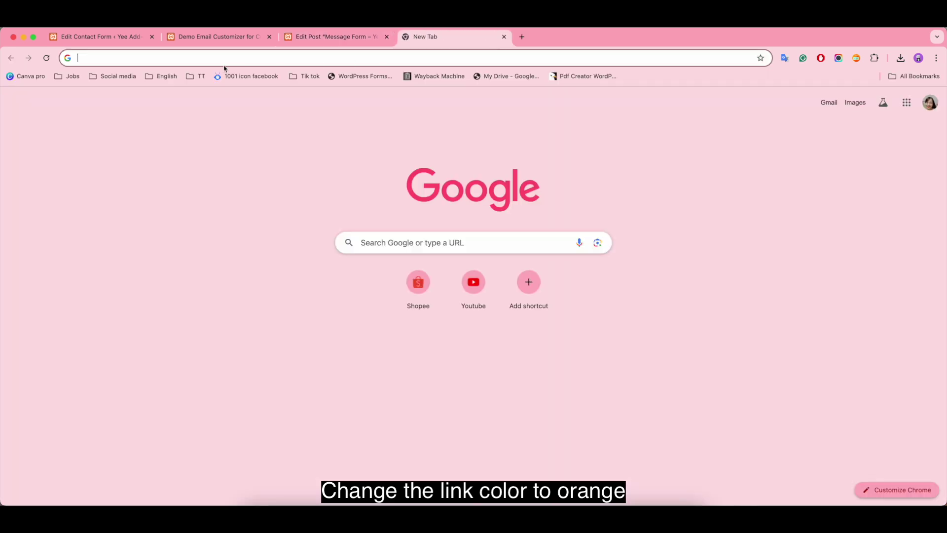
click(197, 77)
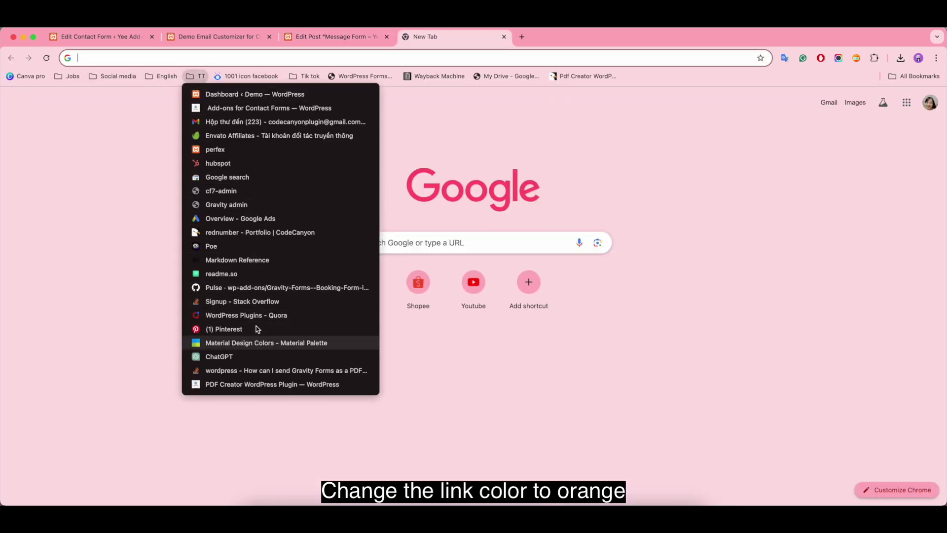
click(256, 342)
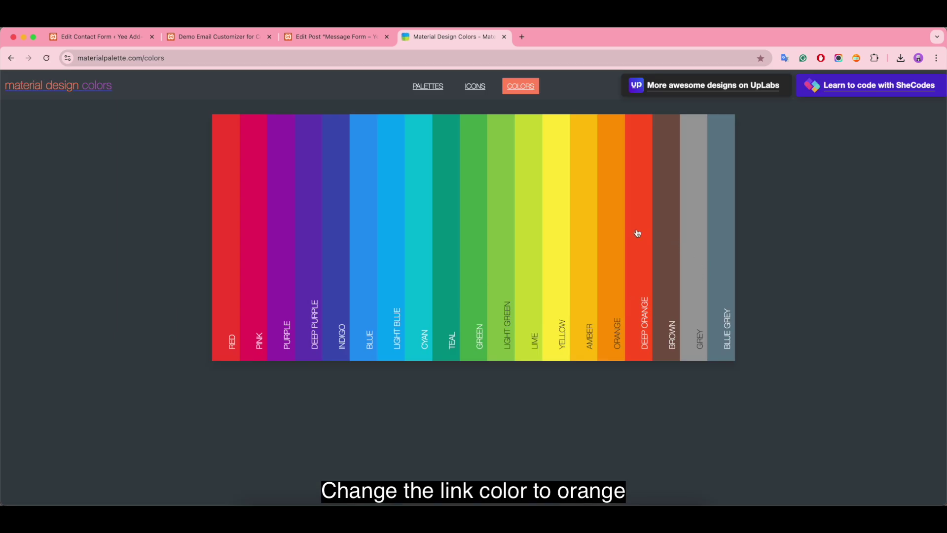
mouse_move(637, 233)
click(637, 213)
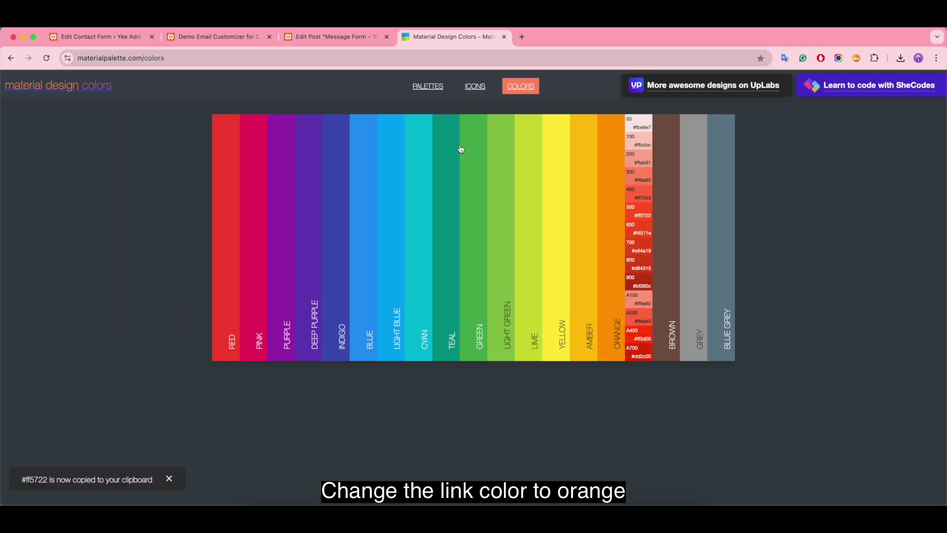
Step: Replace the link colour hex value with the pasted #ff5722
click(332, 36)
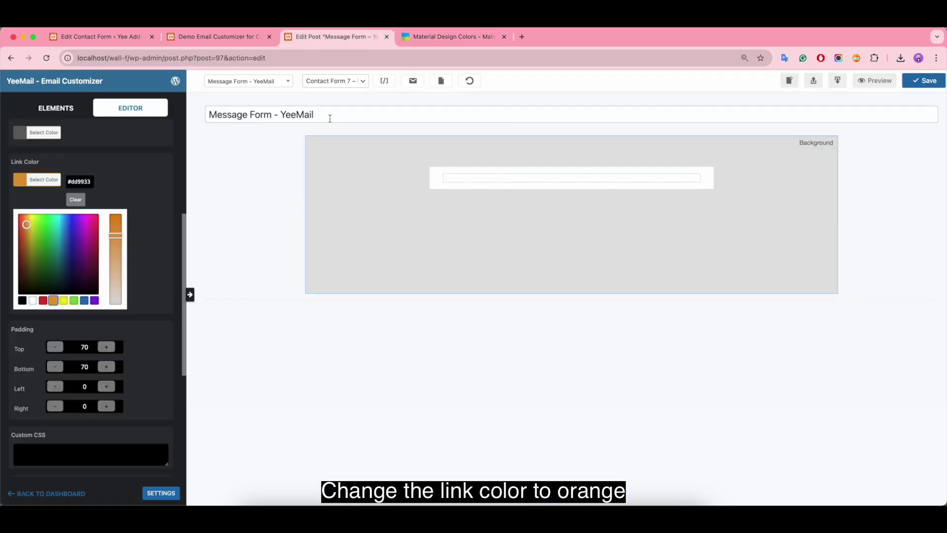
click(89, 181)
key(super+a)
key(BackSpace)
text(#ff5722)
click(146, 186)
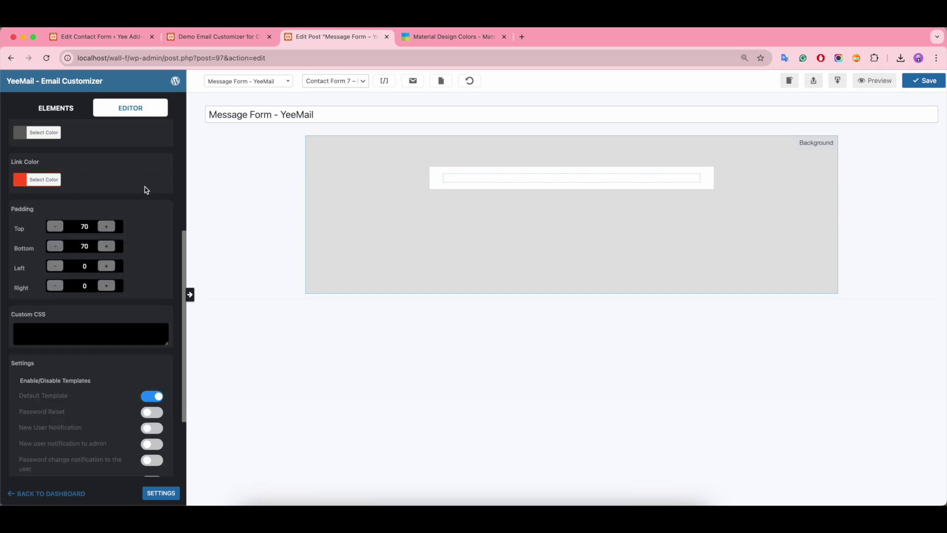
Step: Bring up the ELEMENTS list of addable email blocks
scroll(146, 200, down, 3)
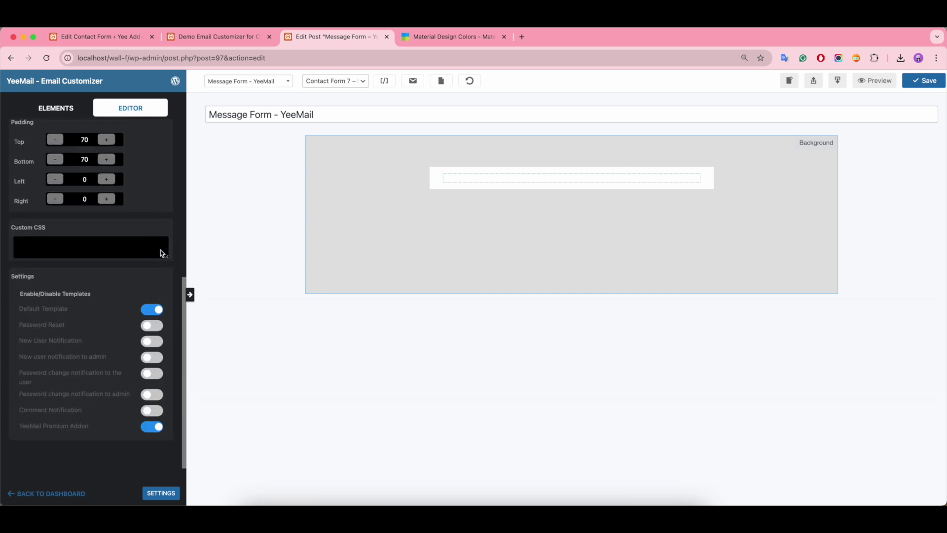
scroll(162, 253, up, 3)
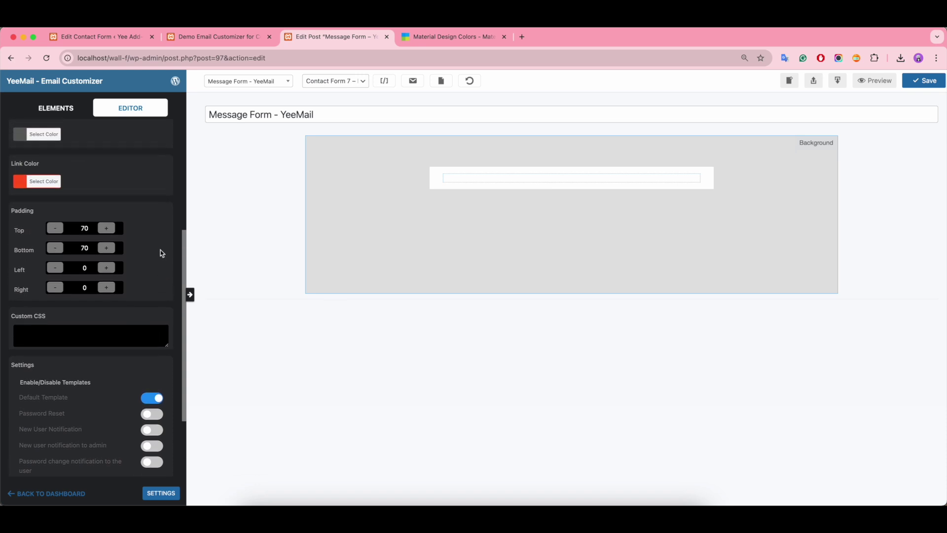
scroll(162, 253, up, 5)
click(58, 109)
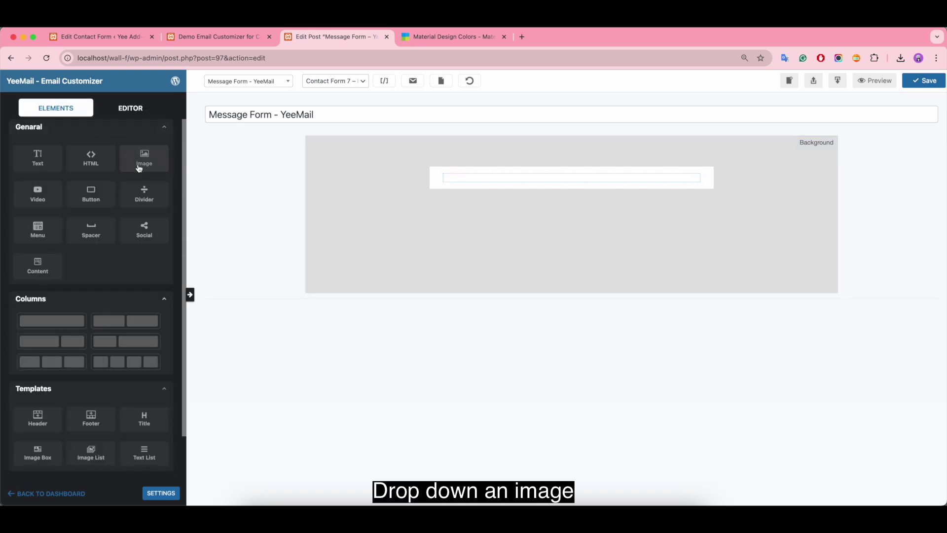
Step: Drop an Image element into the empty row at the top of the email
drag(140, 164, 484, 182)
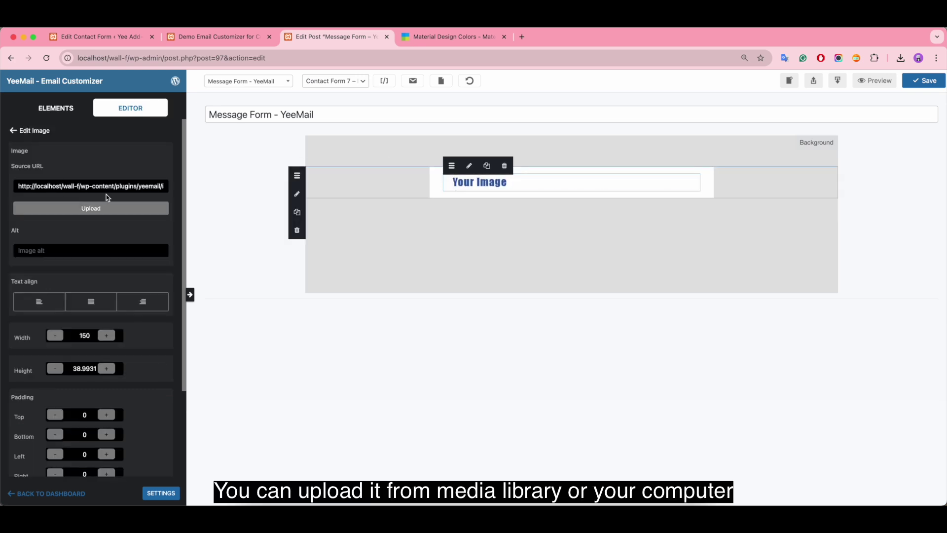
click(91, 211)
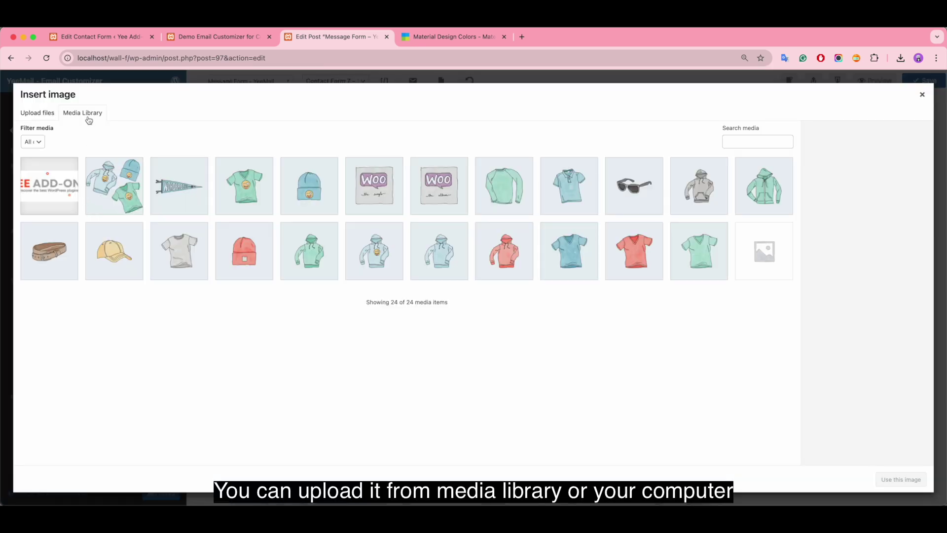
click(35, 113)
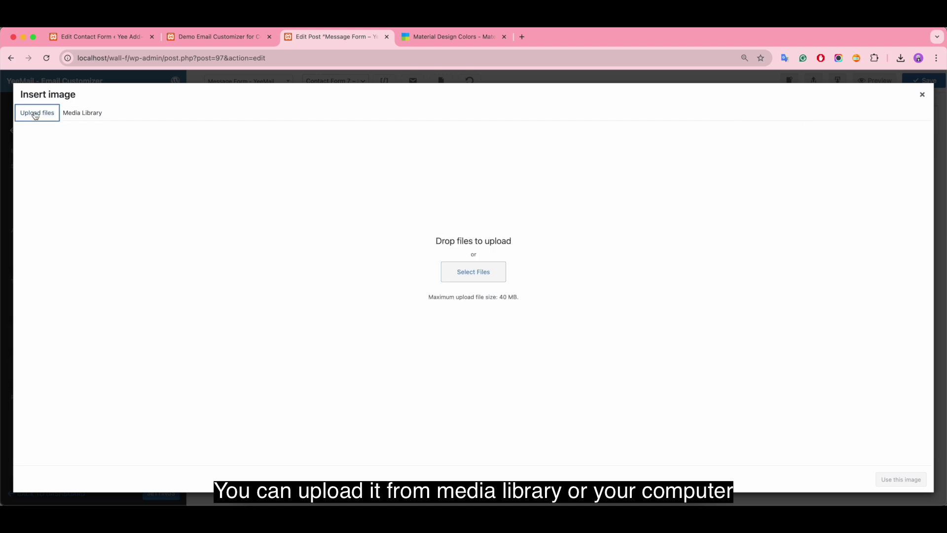
click(922, 96)
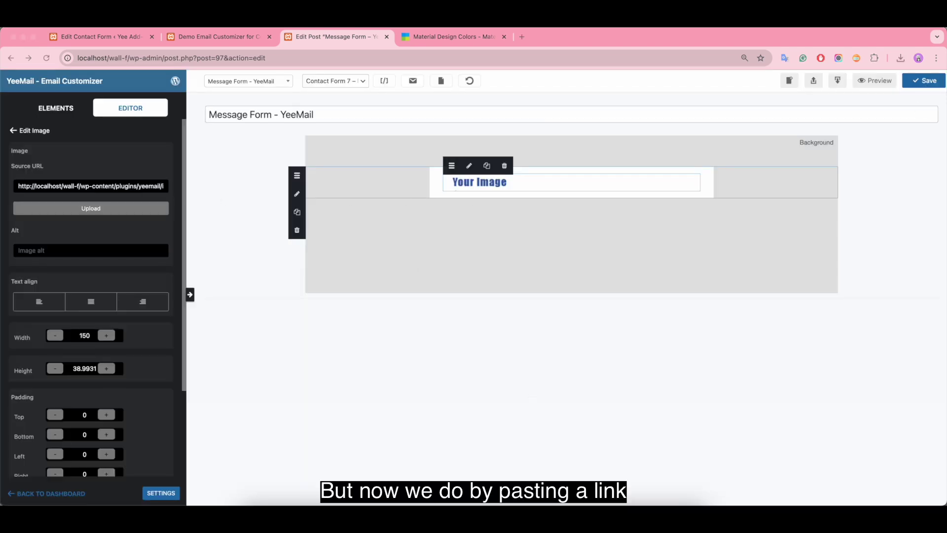
Step: Paste the YEE ADD-ONS header image link from the notes as the image's Source URL
key(super+Tab)
drag(675, 172, 641, 164)
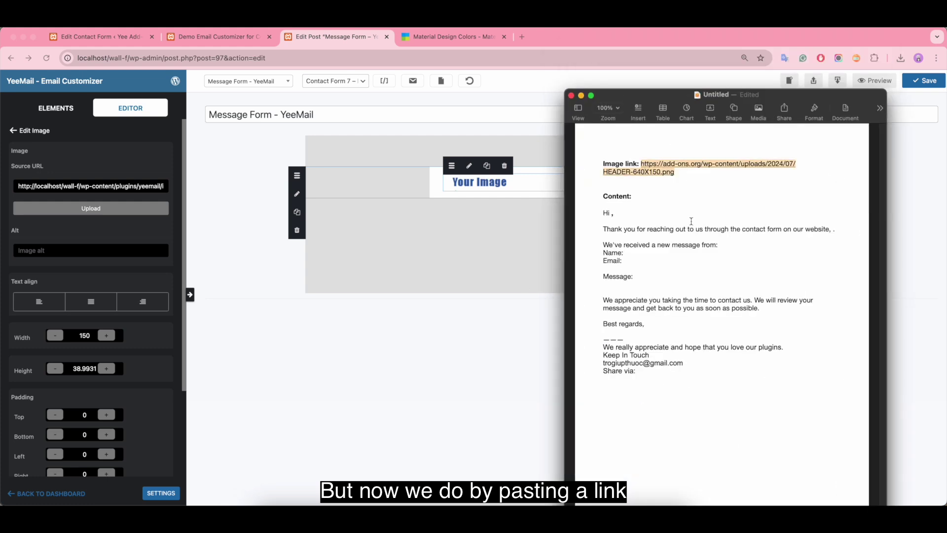
click(143, 186)
key(super+a)
key(BackSpace)
key(super+v)
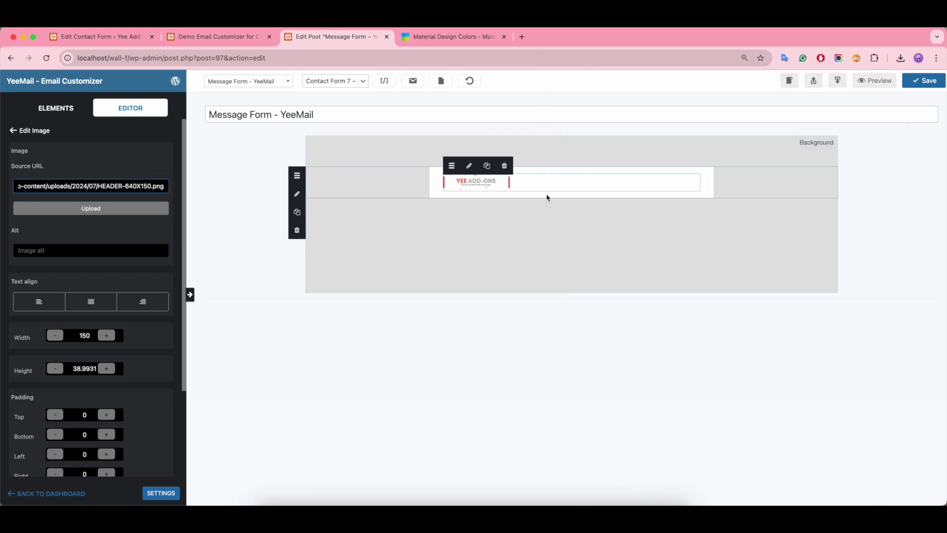
Step: Size the header image to width 640 and height 150
click(544, 196)
click(495, 181)
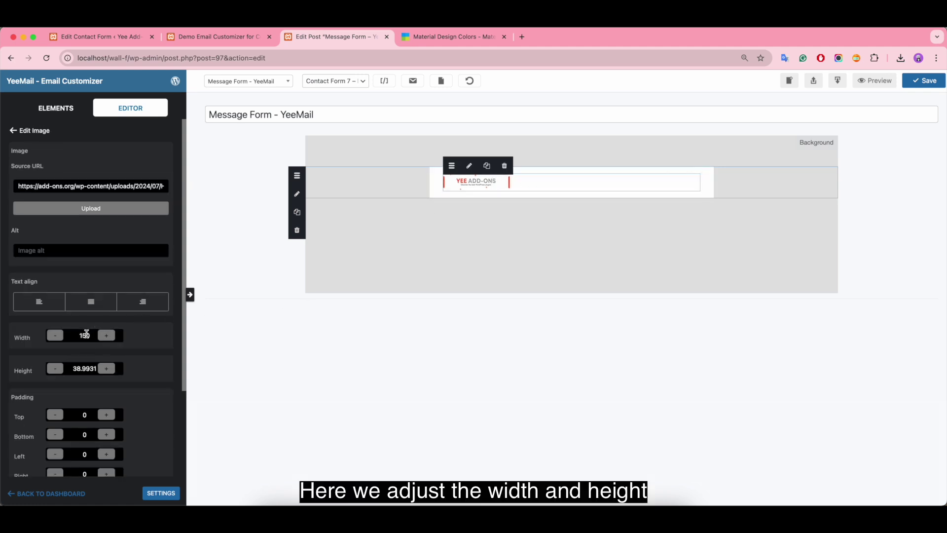
click(88, 334)
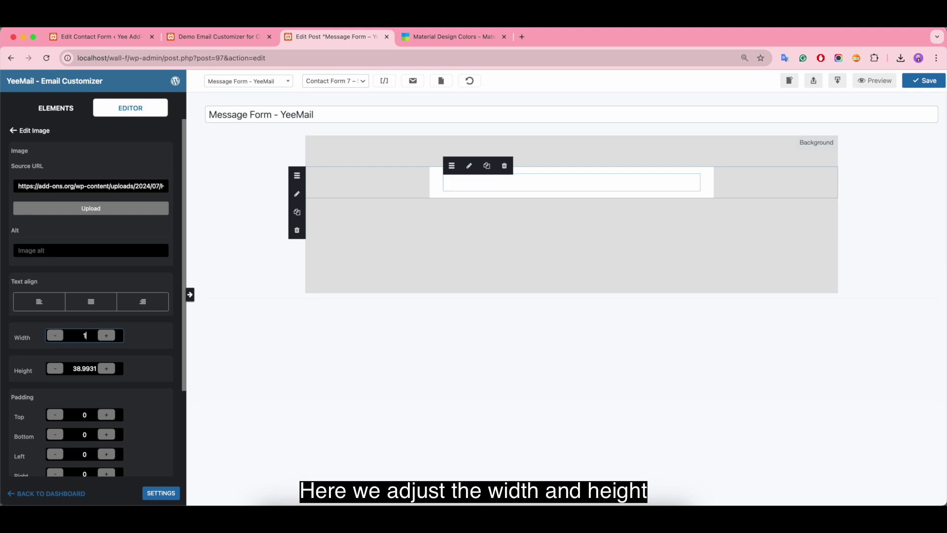
text(40)
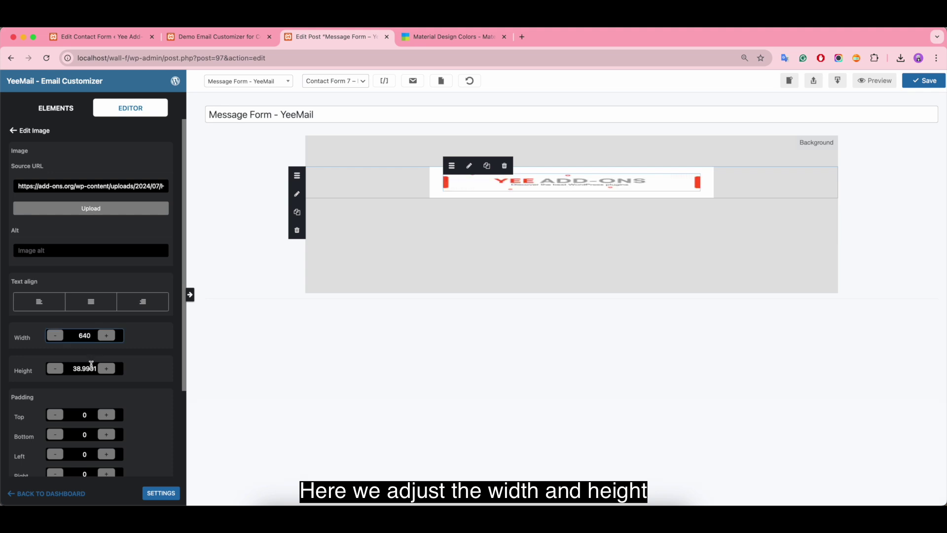
double_click(91, 366)
text(150)
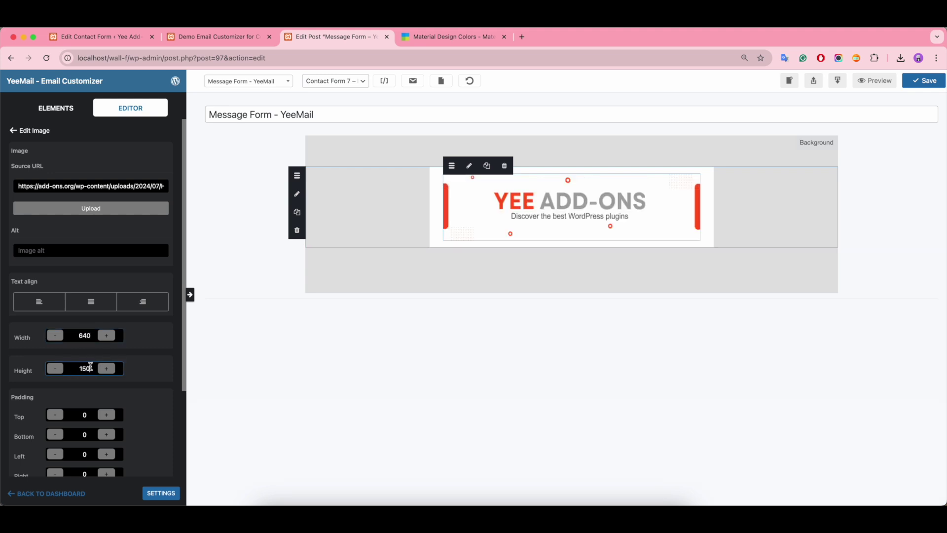
Step: Set the logo column's left and right padding to 0
click(436, 214)
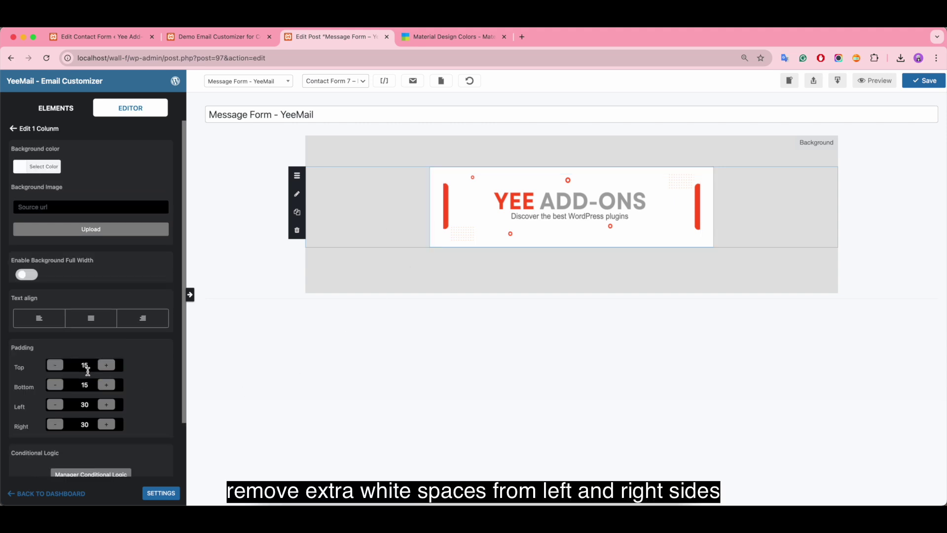
double_click(85, 405)
text(0)
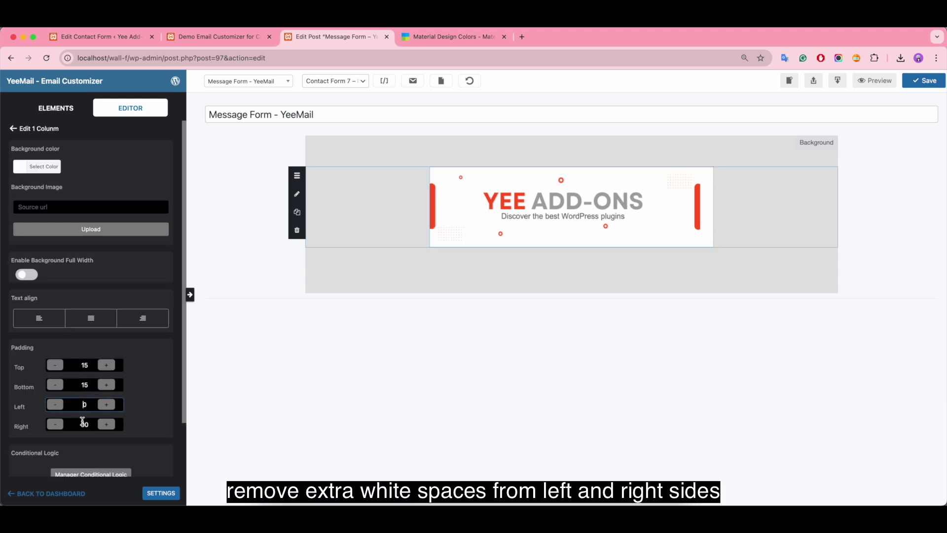
double_click(85, 424)
text(0)
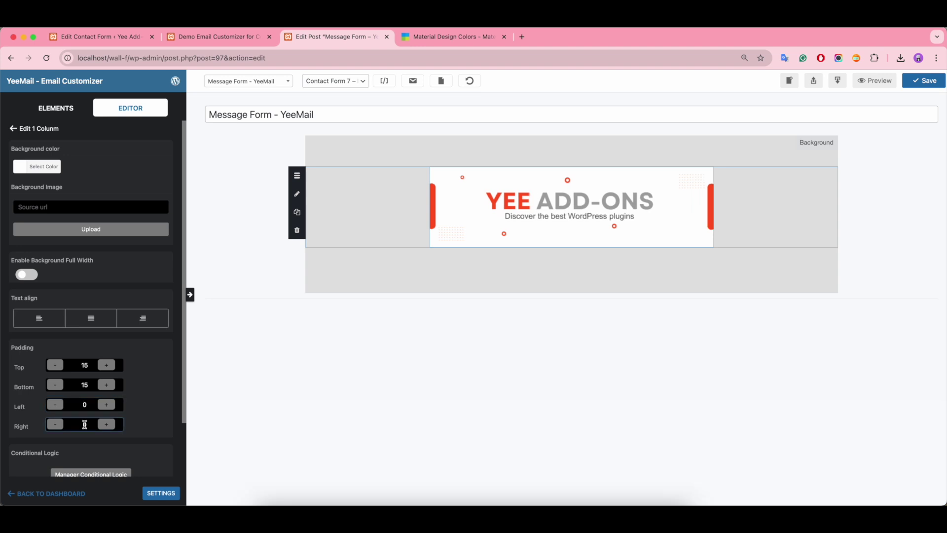
click(616, 363)
Step: Add a one-column row and text block below the logo reading 'A New Message Form Submission'
click(58, 108)
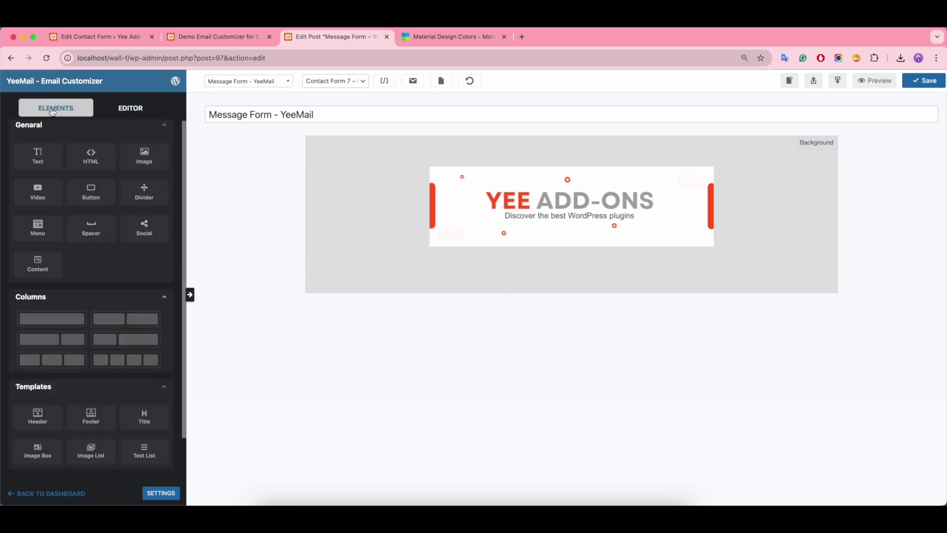
drag(52, 319, 461, 252)
drag(34, 160, 496, 258)
drag(96, 246, 14, 247)
key(BackSpace)
text(A New Me)
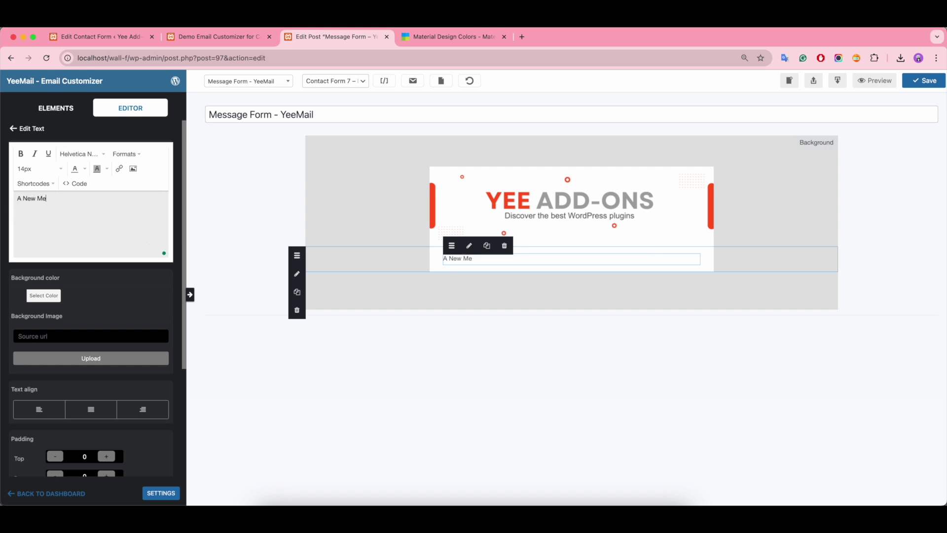
text(ssage Form Submission)
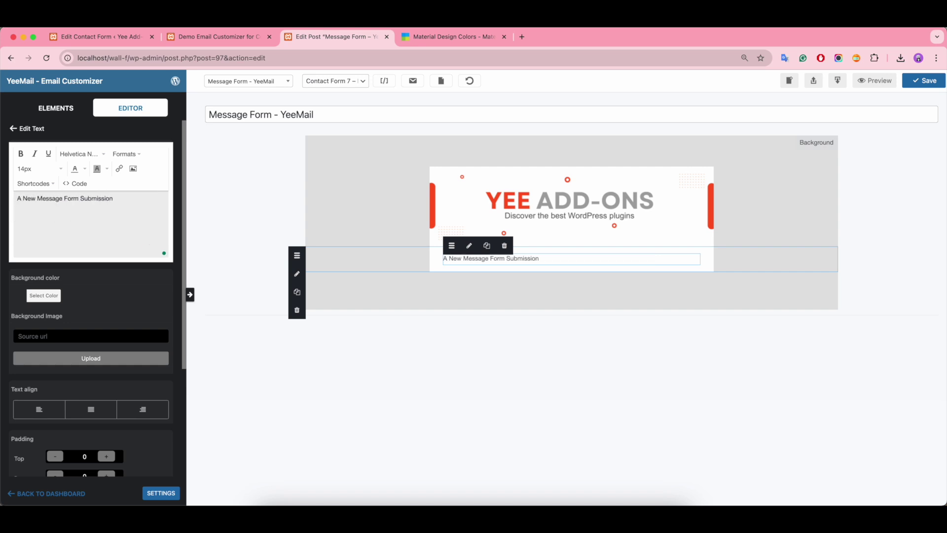
Step: Make the heading bold, 26px, center-aligned and white
drag(98, 198, 5, 200)
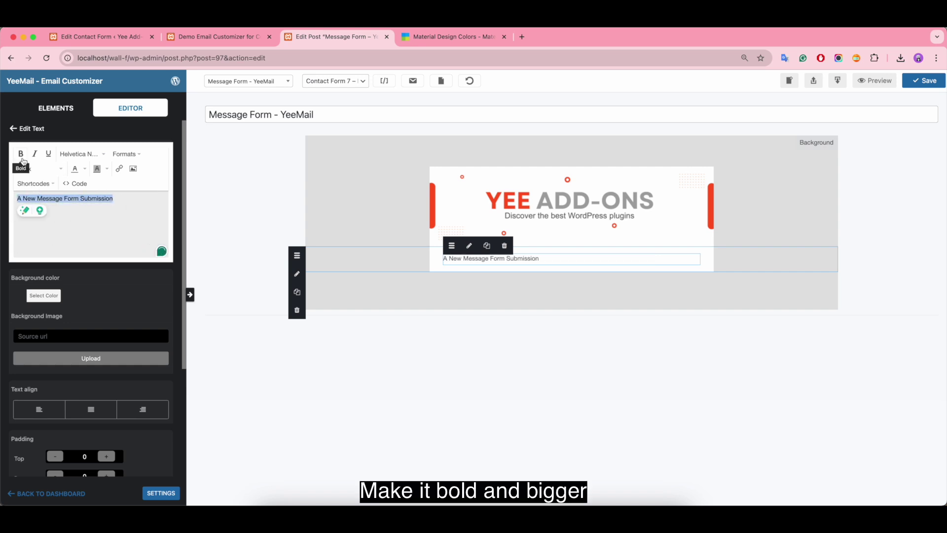
click(22, 157)
click(60, 169)
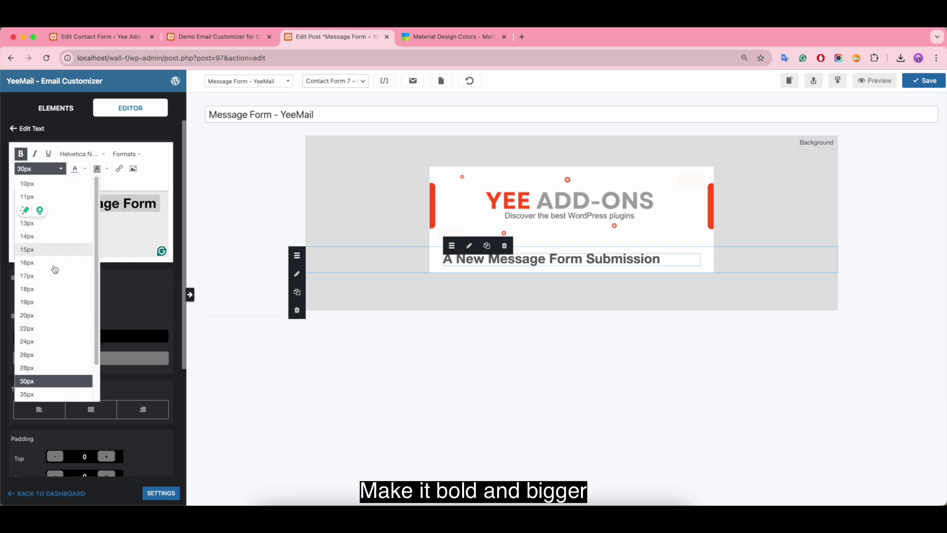
click(44, 356)
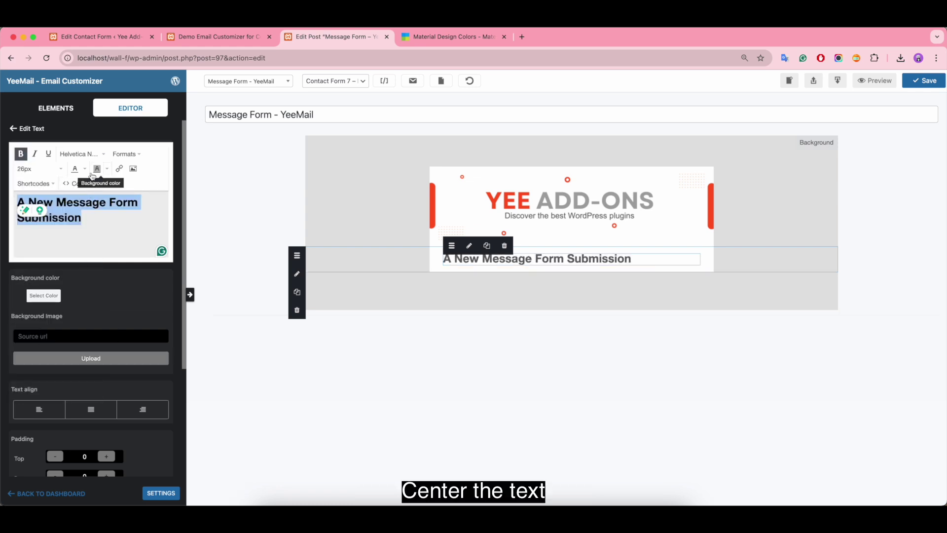
click(126, 154)
mouse_move(149, 191)
mouse_move(150, 209)
click(203, 222)
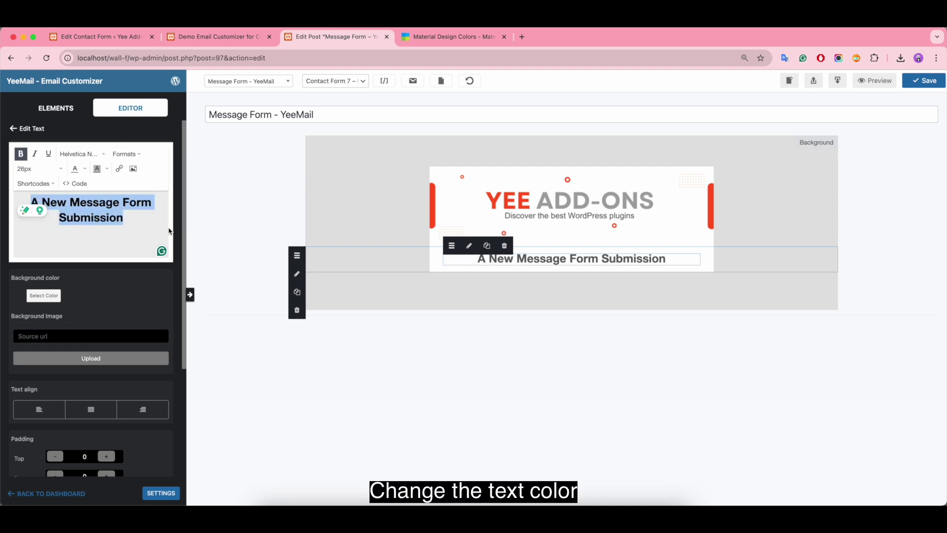
click(84, 168)
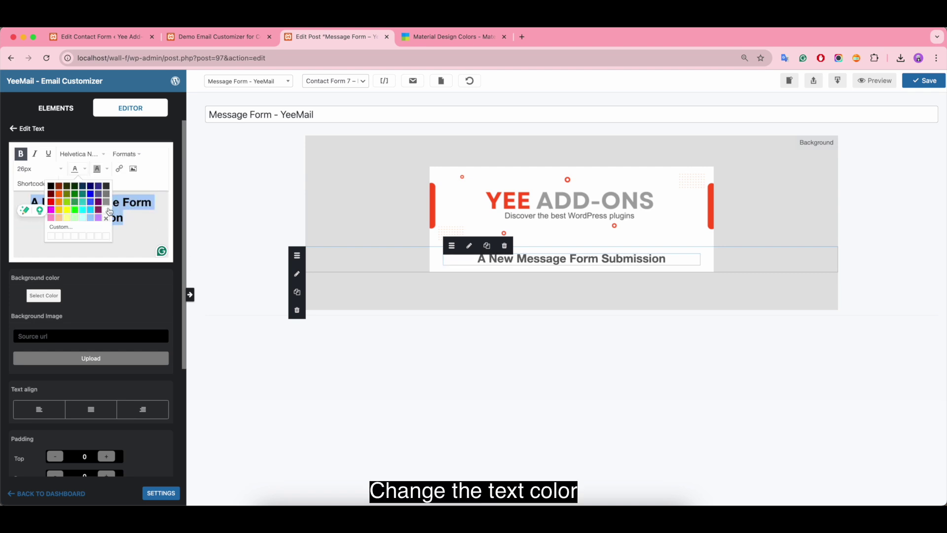
click(108, 208)
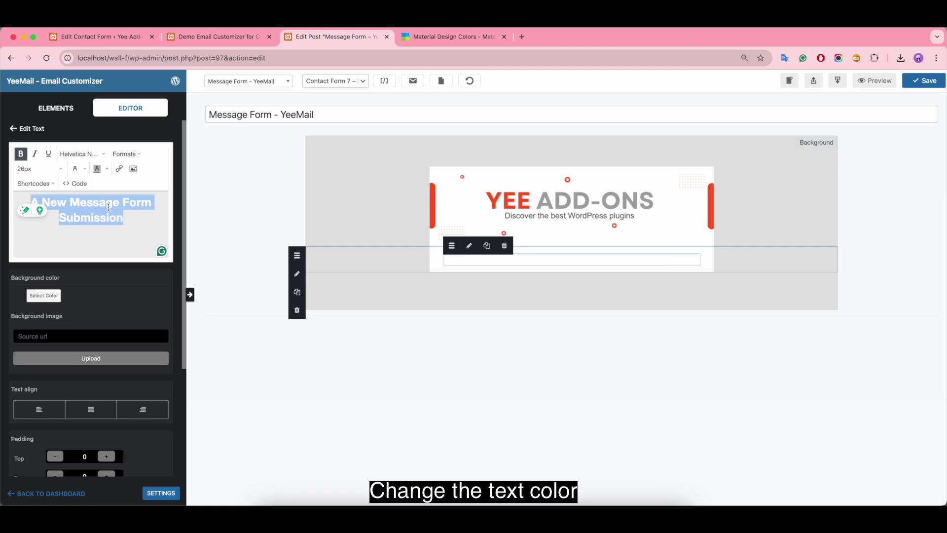
Step: Set the heading column's background to #ff5722, copied from the Material Design palette
click(440, 263)
click(31, 166)
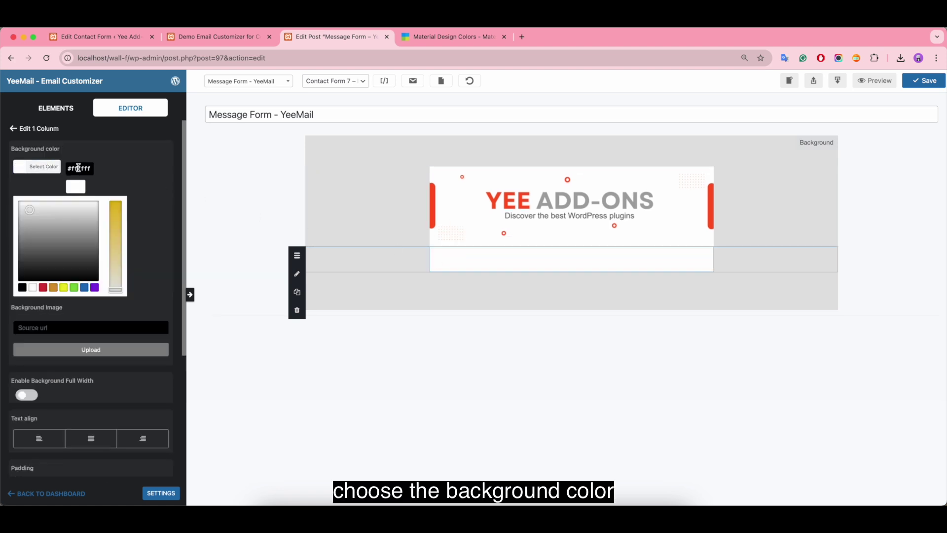
click(449, 37)
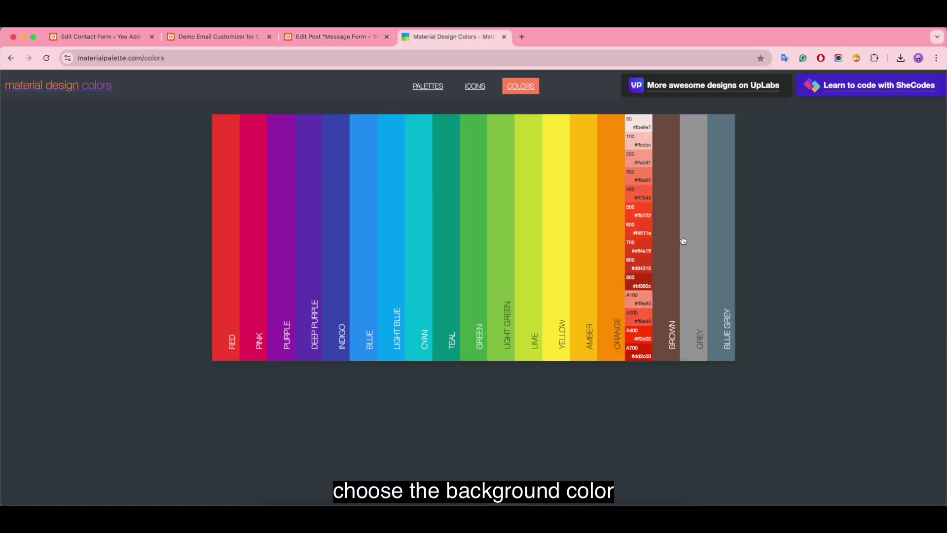
click(647, 217)
click(312, 42)
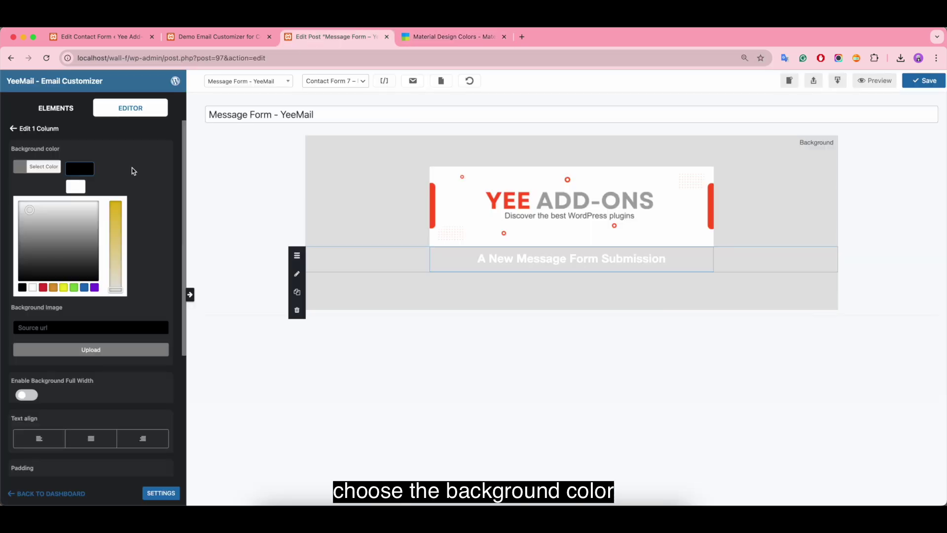
text(#ff5722)
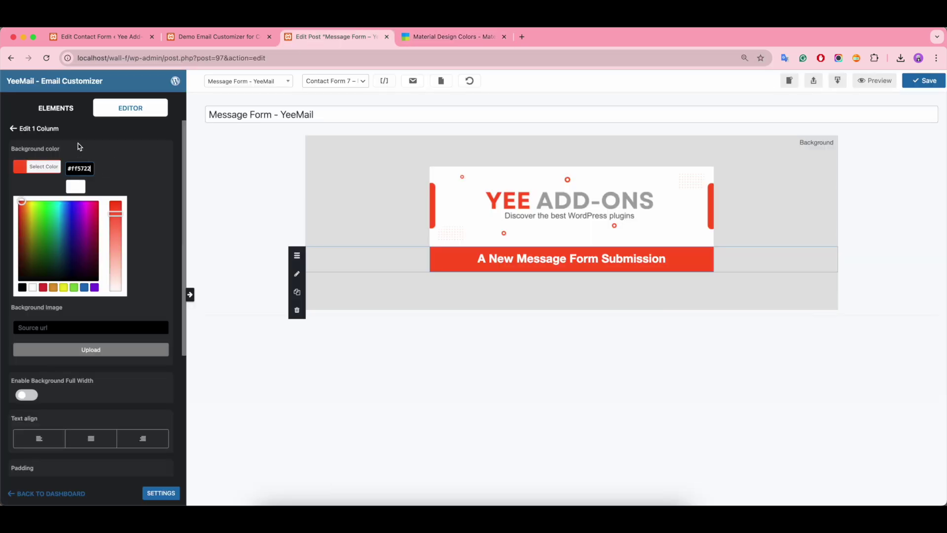
click(55, 108)
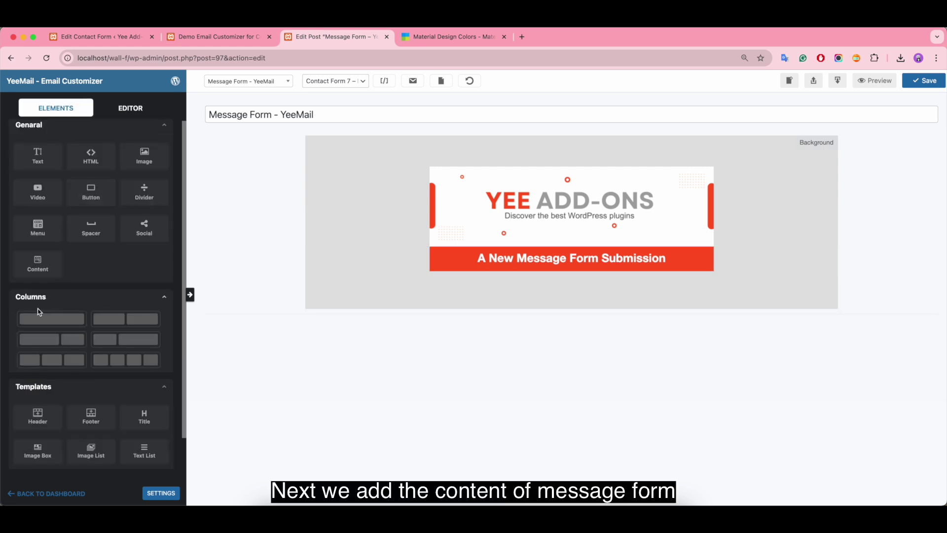
Step: Add another one-column row with a text block below the red heading
drag(36, 313, 458, 282)
drag(37, 155, 500, 292)
click(501, 291)
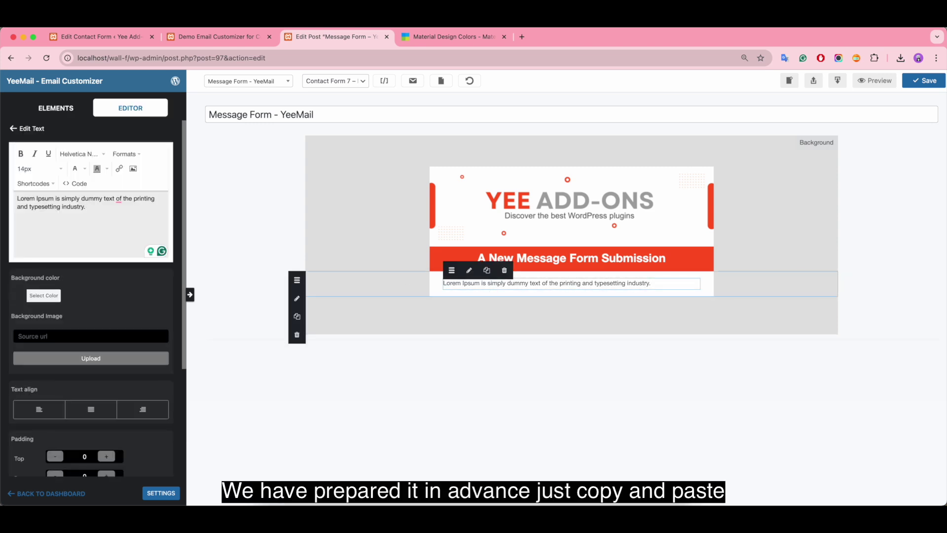
Step: Replace the lorem placeholder with the prepared letter from 'Hi,' to 'Best regards,' copied from Pages
key(super+Tab)
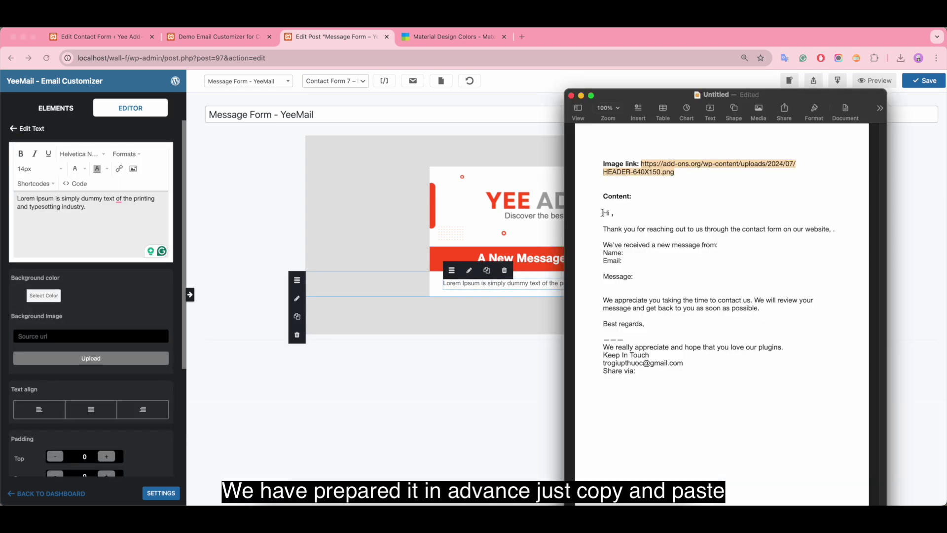
drag(602, 213, 724, 326)
key(super+c)
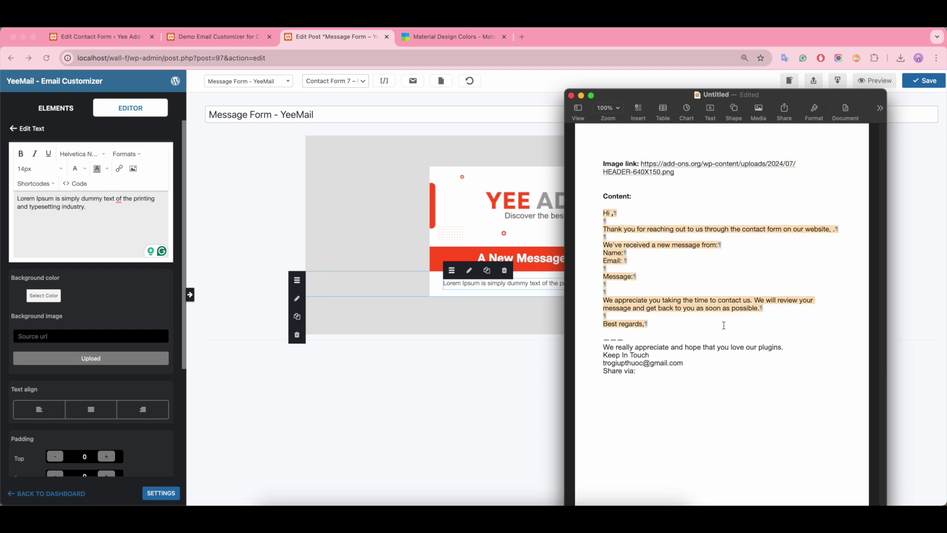
click(101, 215)
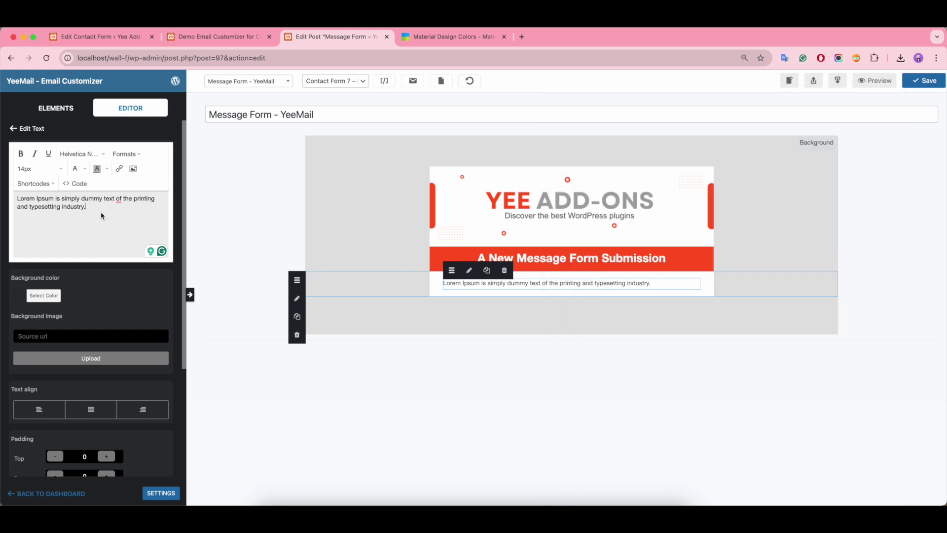
key(super+a)
key(BackSpace)
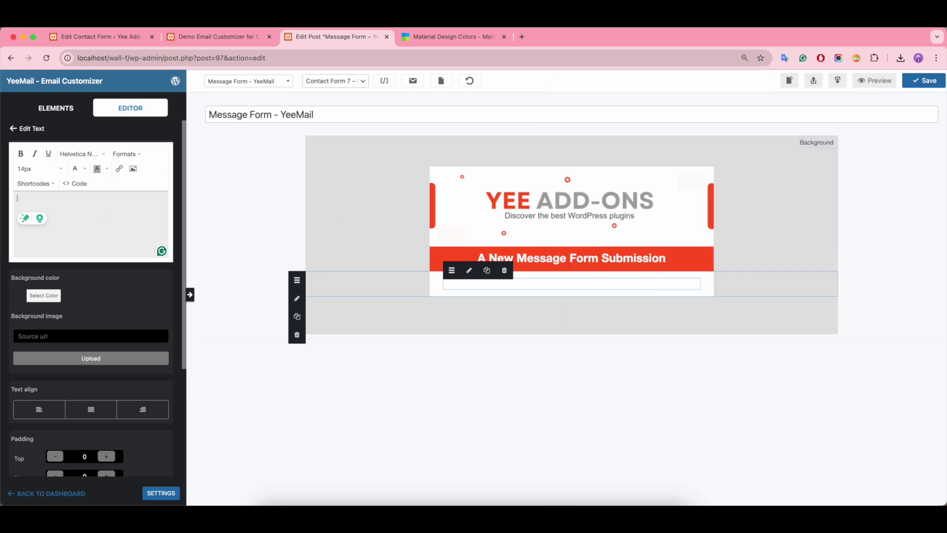
key(super+v)
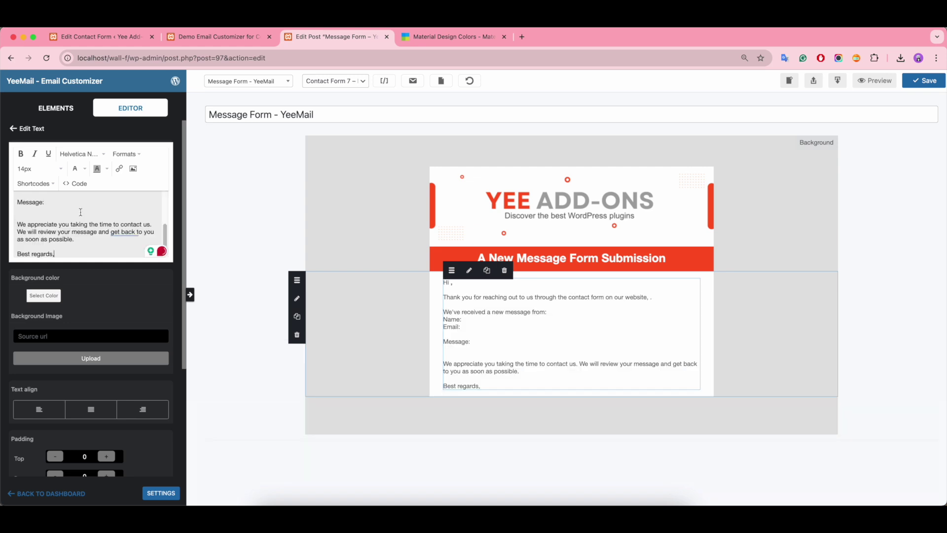
scroll(104, 218, up, 3)
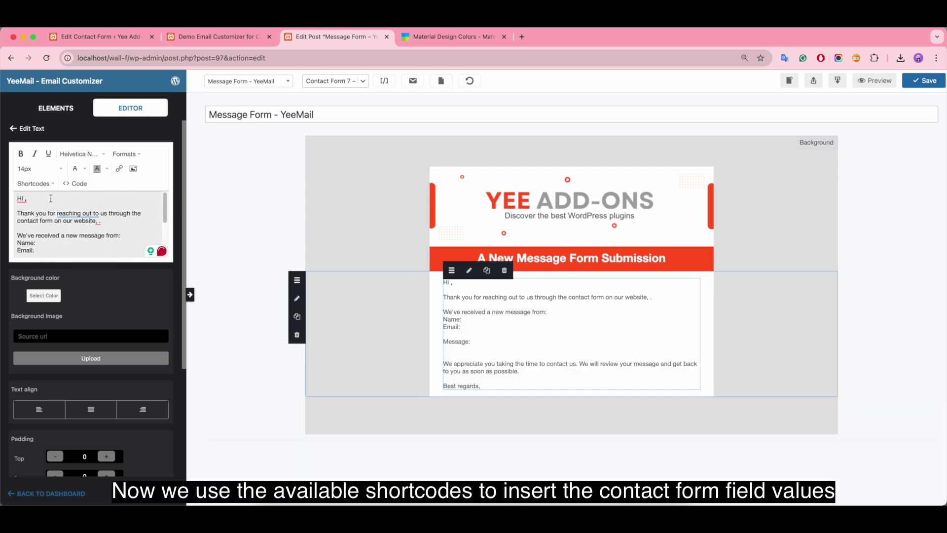
Step: Insert a bold [your-name] shortcode into the greeting after 'Hi'
click(22, 199)
click(24, 198)
click(384, 81)
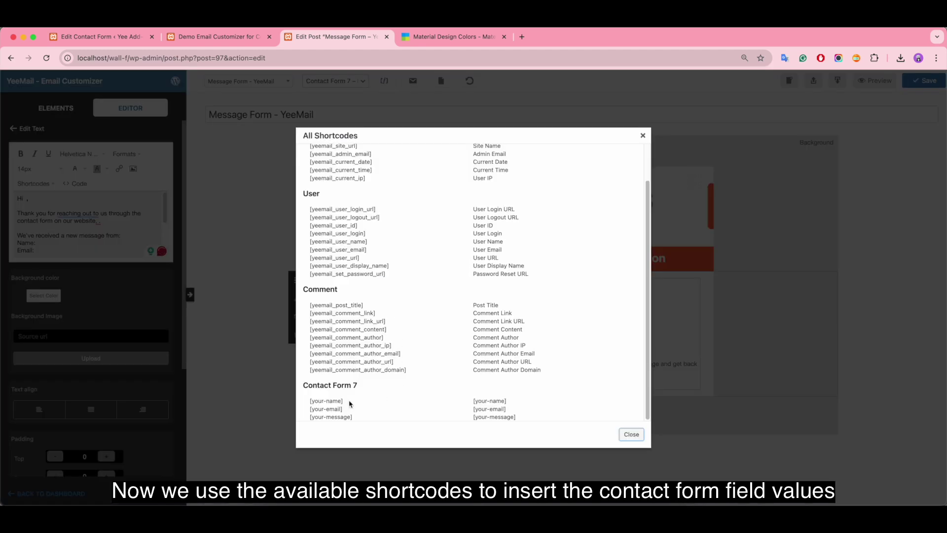
drag(349, 403, 299, 404)
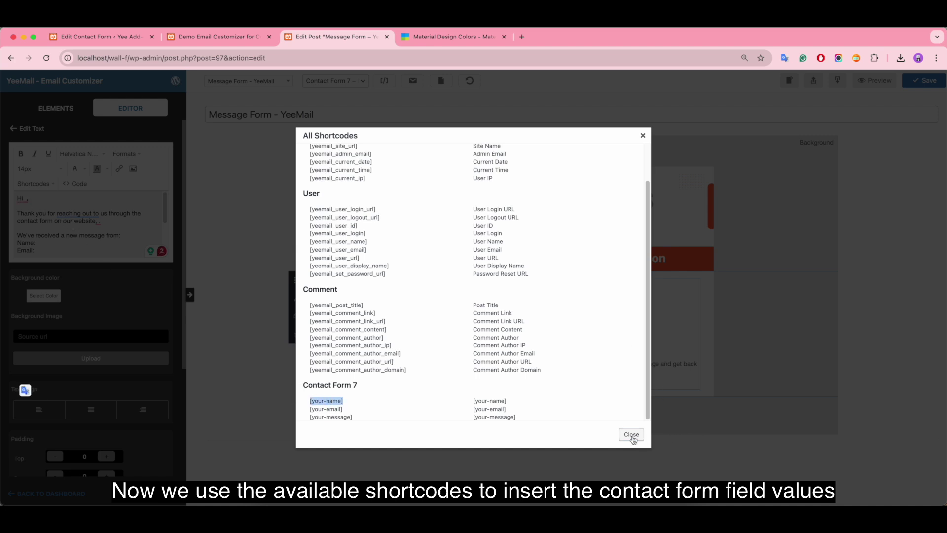
click(631, 434)
click(23, 200)
click(41, 189)
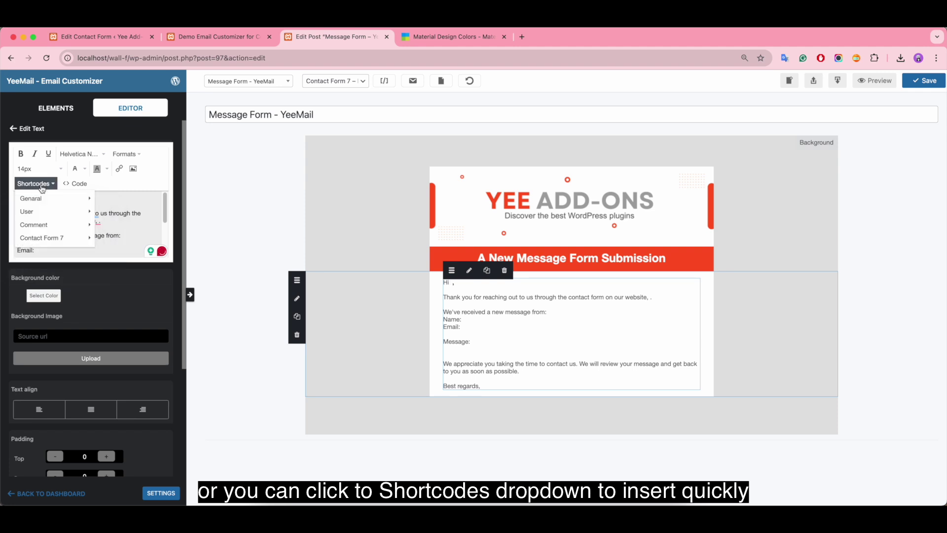
mouse_move(69, 239)
click(113, 240)
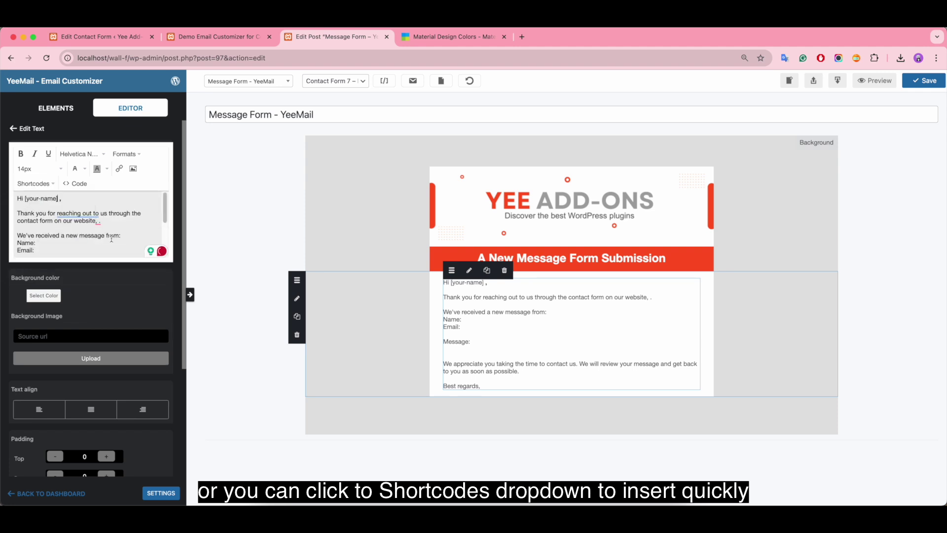
click(64, 197)
drag(27, 199, 62, 198)
click(20, 154)
click(80, 201)
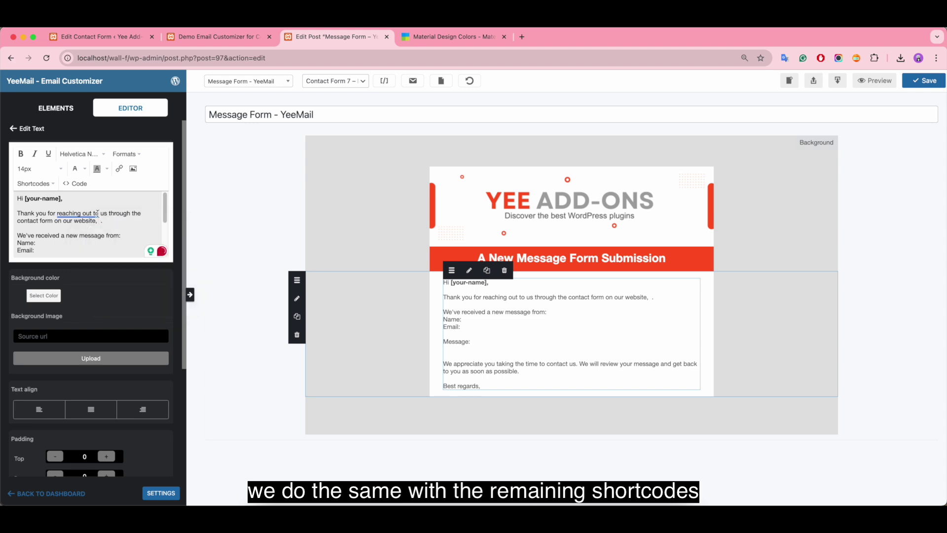
Step: Insert the site name shortcode after 'website,'
click(26, 187)
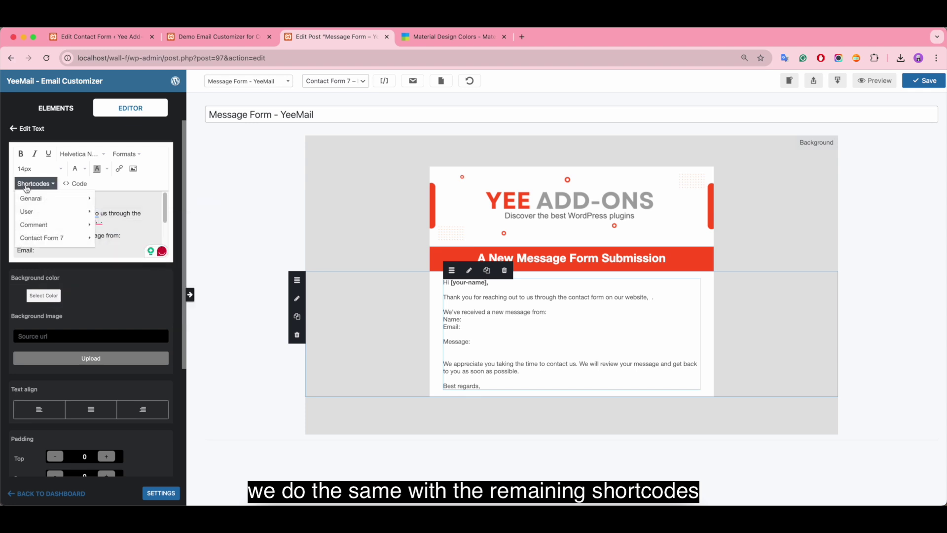
mouse_move(51, 197)
click(111, 197)
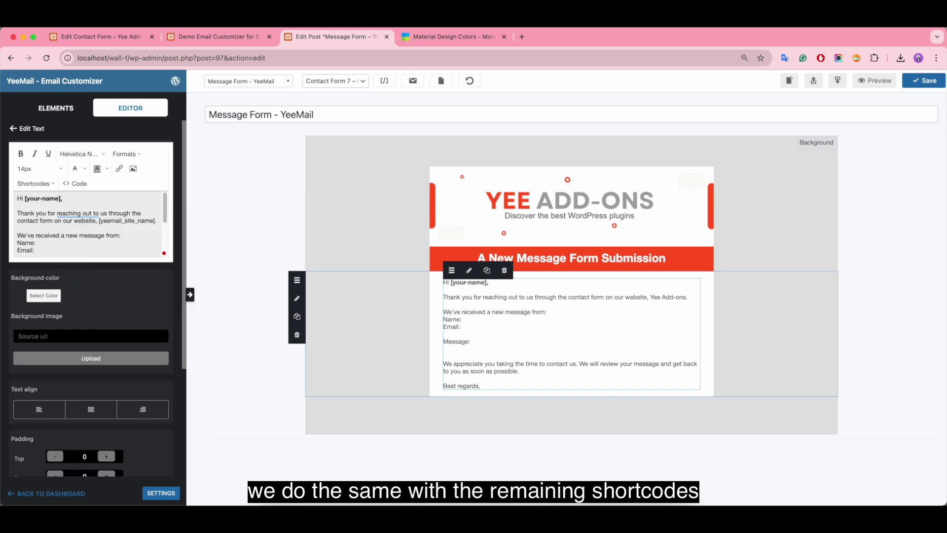
scroll(99, 232, down, 2)
Step: Insert [your-name], [your-email] and [your-message] after the Name:, Email: and Message: labels
click(50, 218)
click(34, 183)
mouse_move(42, 237)
click(103, 235)
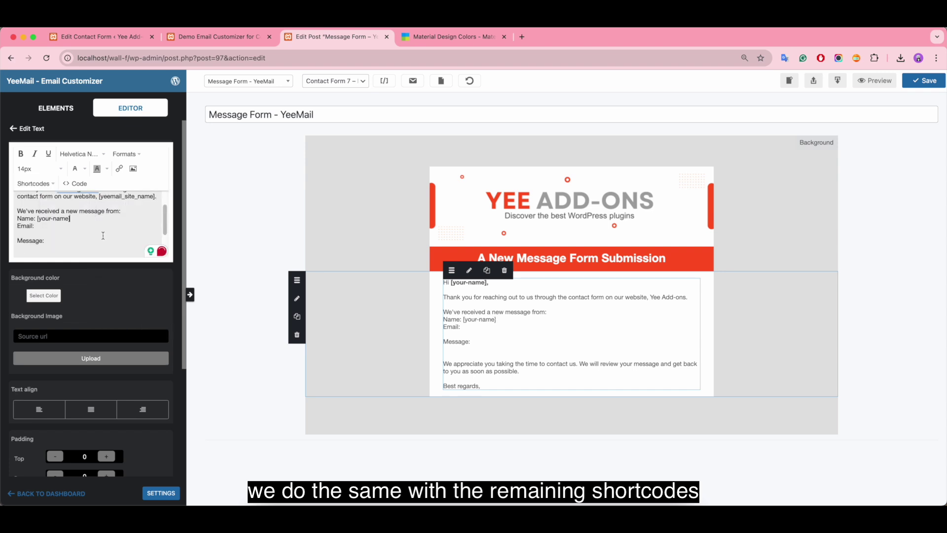
click(33, 183)
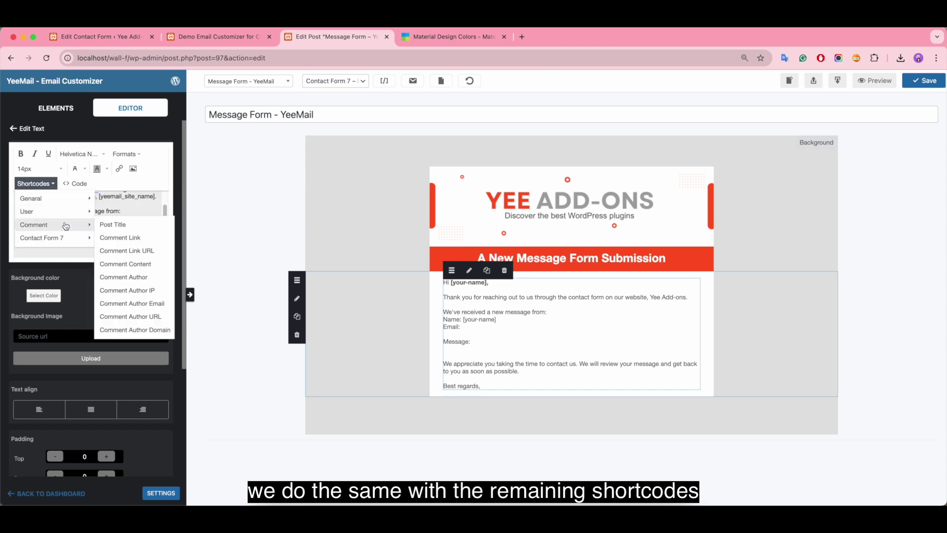
mouse_move(42, 237)
click(118, 251)
scroll(44, 227, down, 1)
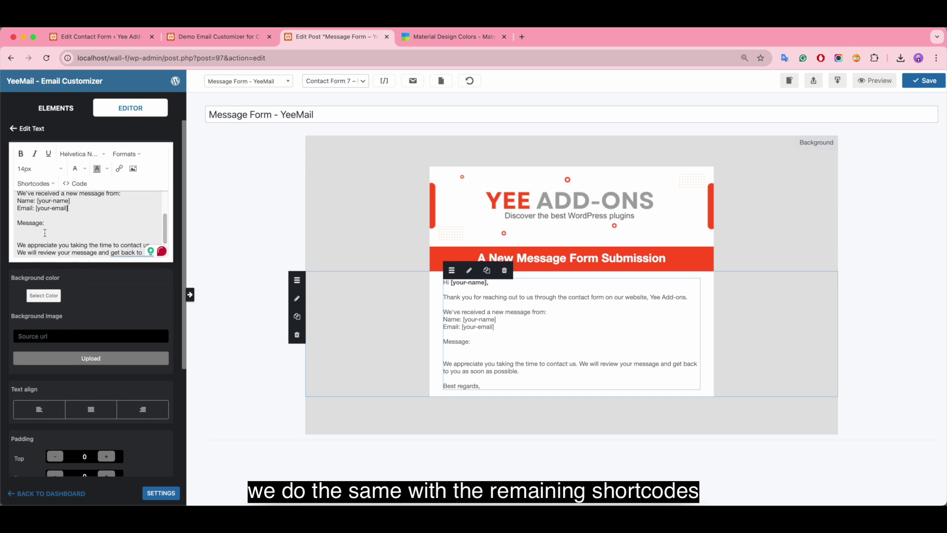
click(33, 184)
mouse_move(43, 237)
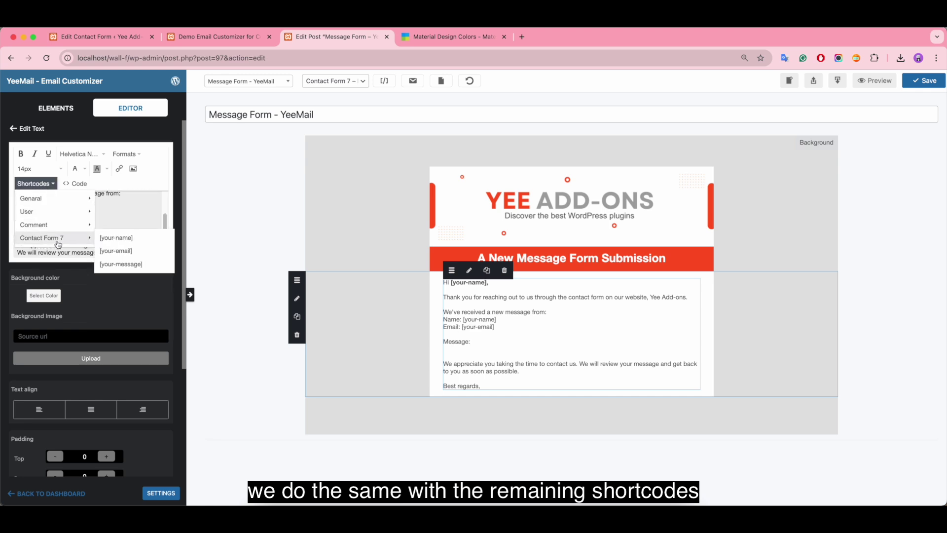
click(119, 265)
Step: Bold the name and email values and add a bold site-name signature under 'Best regards,'
drag(61, 200, 37, 208)
click(20, 154)
click(21, 154)
scroll(107, 239, down, 2)
click(106, 239)
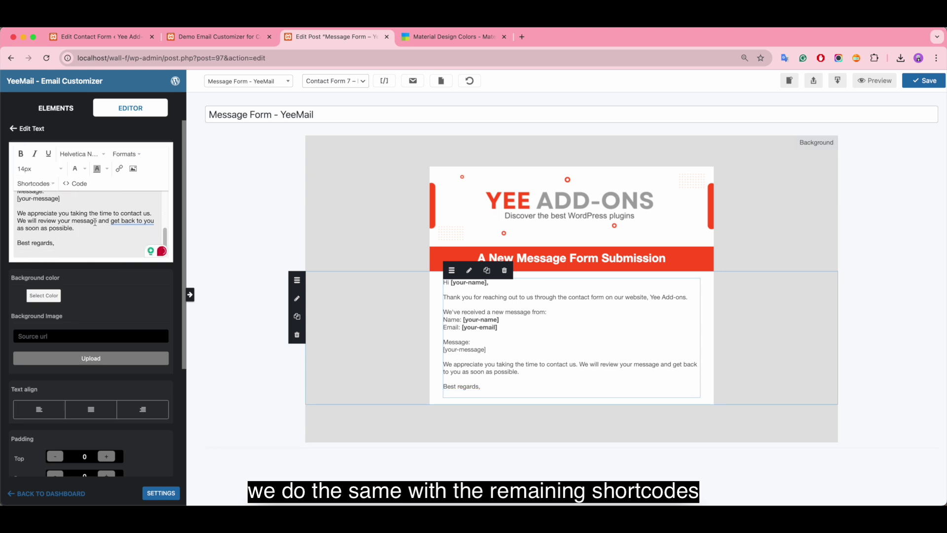
click(34, 183)
mouse_move(47, 199)
click(113, 198)
click(21, 153)
click(100, 244)
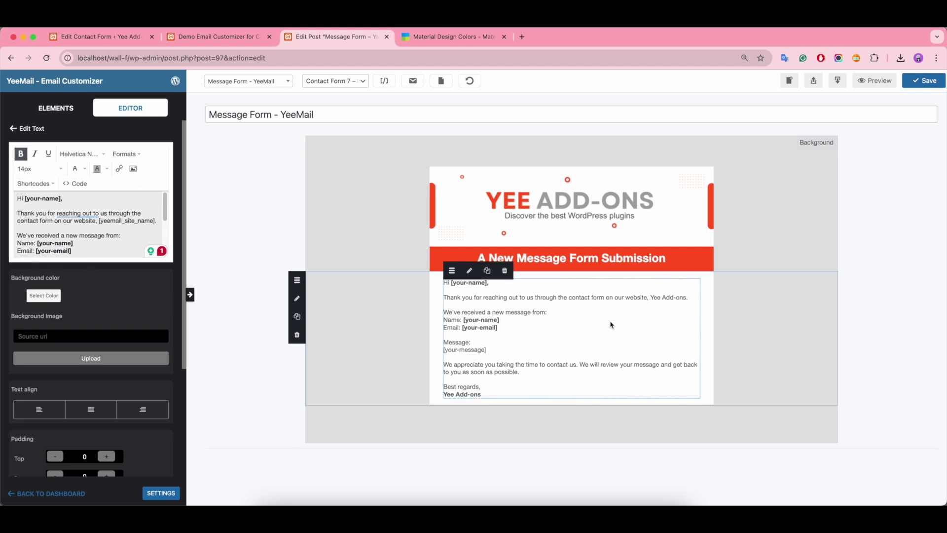
Step: Add a one-column row with a text block below the letter reading 'BUY 2 GET 20% OFF/ BUY 3 GET 35% OFF'
click(433, 304)
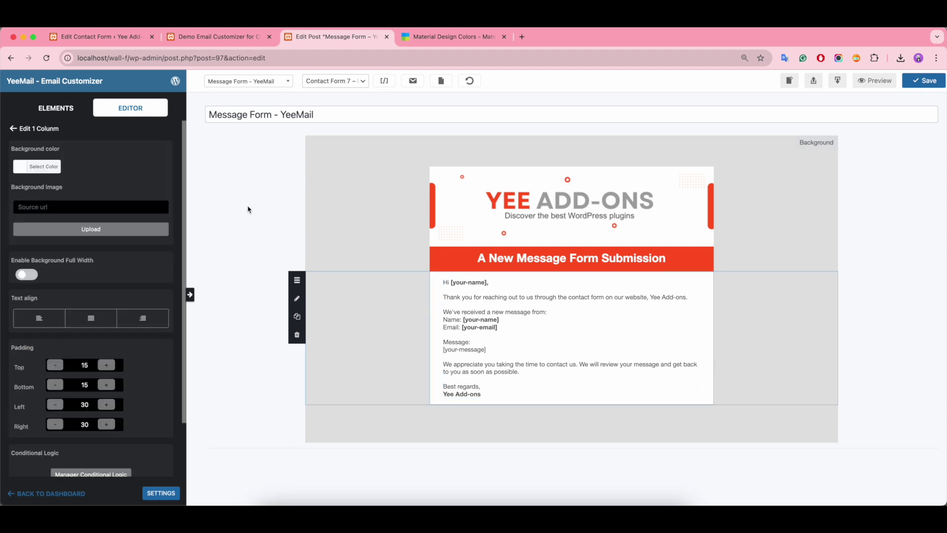
click(55, 107)
drag(52, 318, 425, 410)
drag(38, 157, 529, 416)
drag(87, 206, 2, 198)
text(BUY 2 GET 20% O)
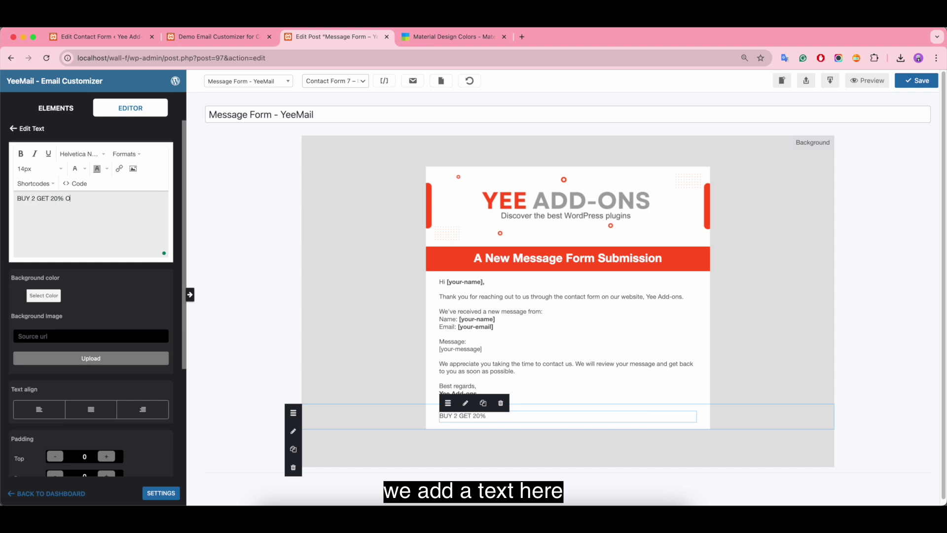
text(FF/ BUY 3 GET 35)
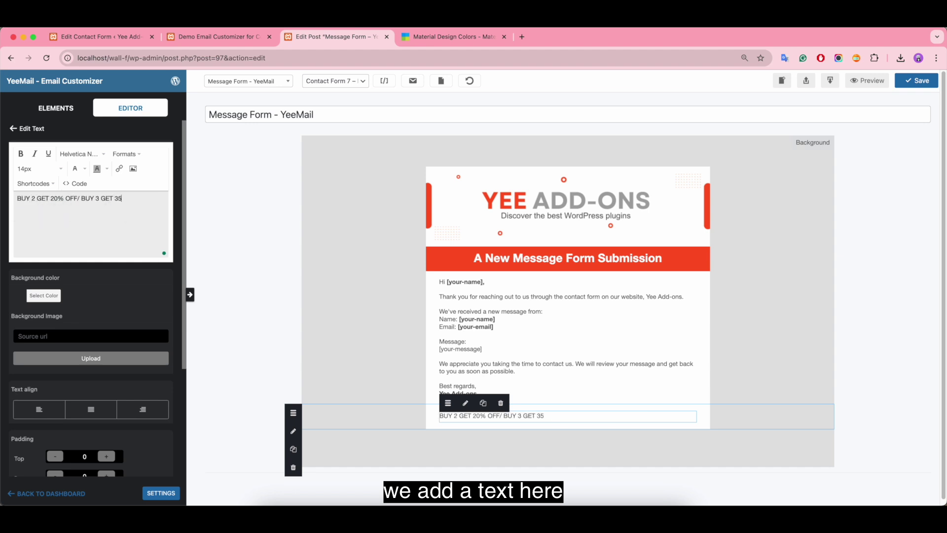
text(% OFF)
Step: Make the promotion line bold, centered and red
drag(148, 198, 3, 183)
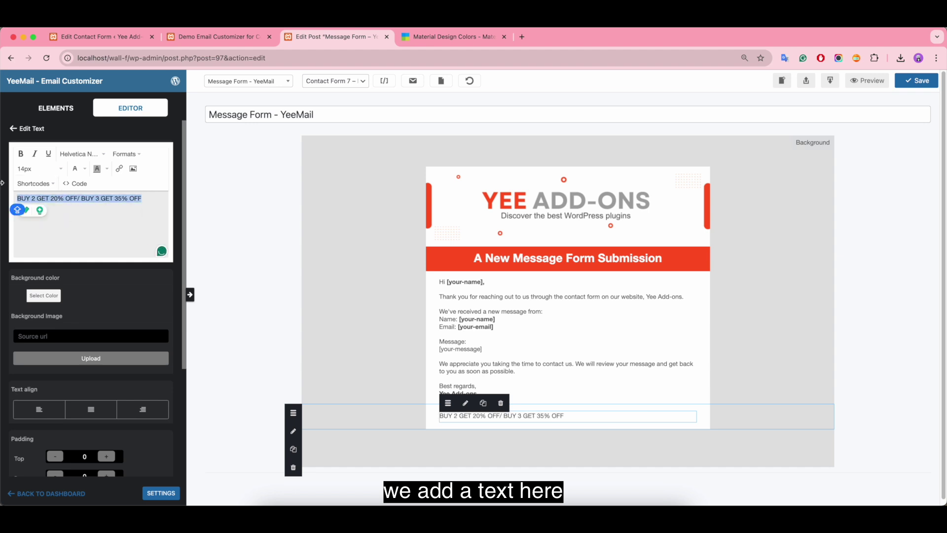
click(20, 153)
click(126, 154)
mouse_move(148, 208)
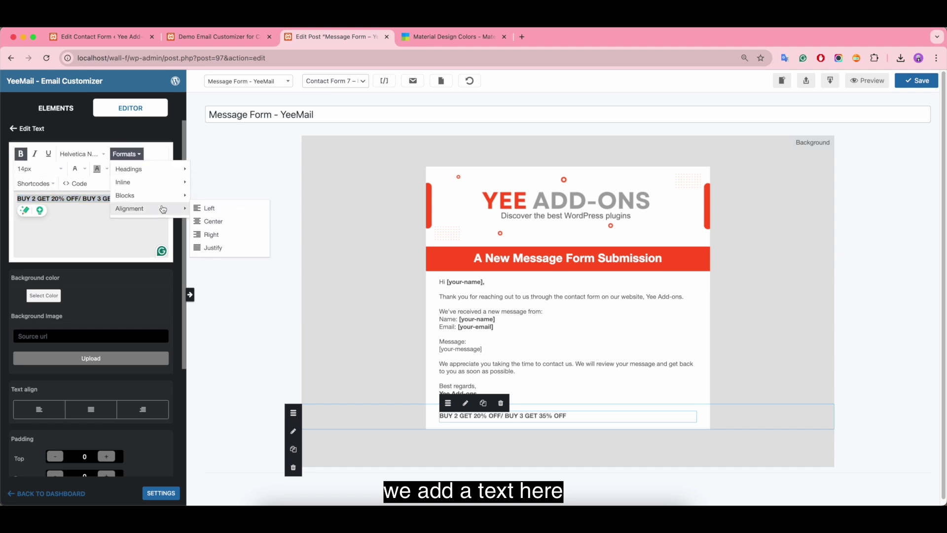
click(206, 222)
click(85, 168)
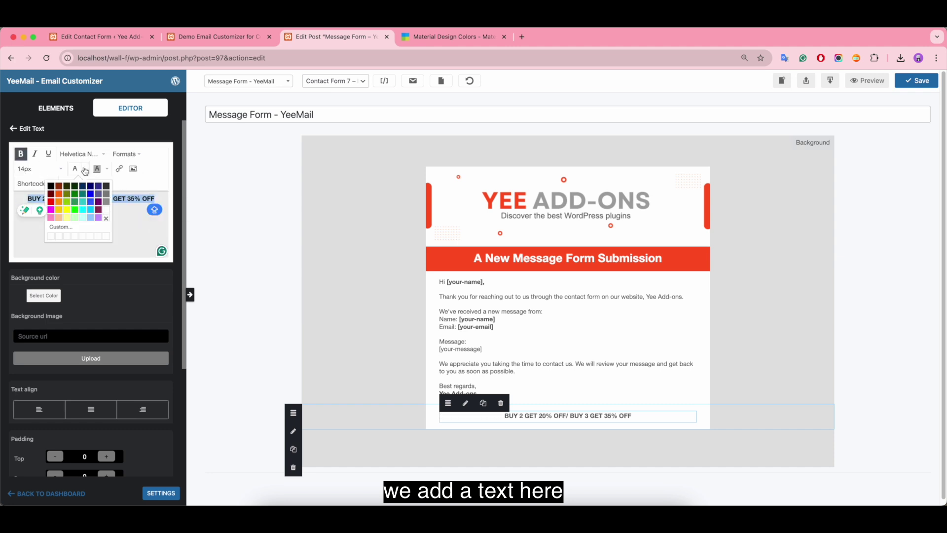
click(60, 197)
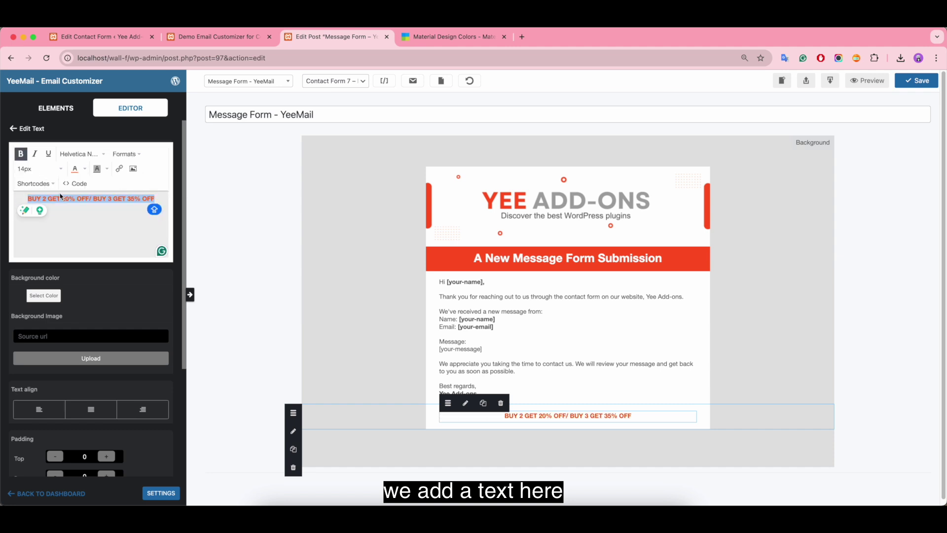
click(51, 107)
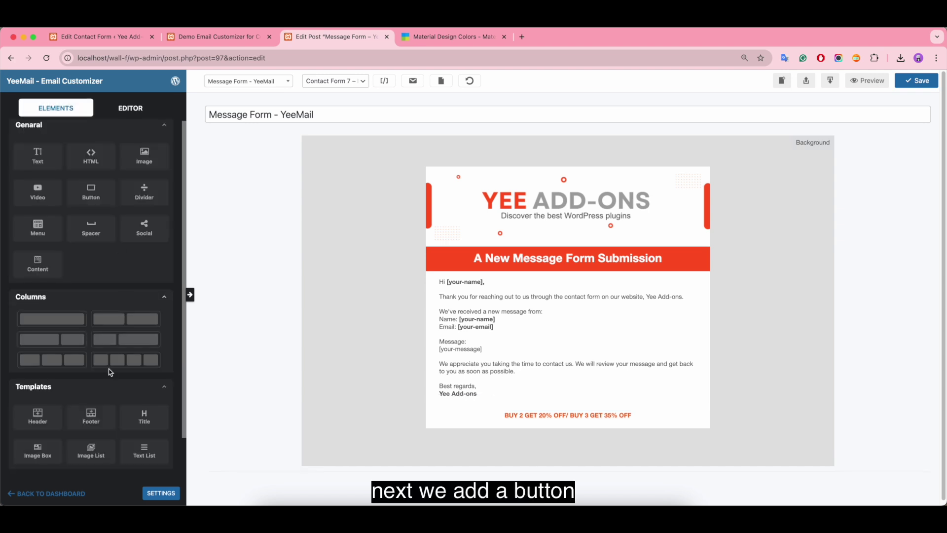
Step: Add a one-column row containing a button below the promotion line
drag(110, 369, 436, 444)
click(437, 444)
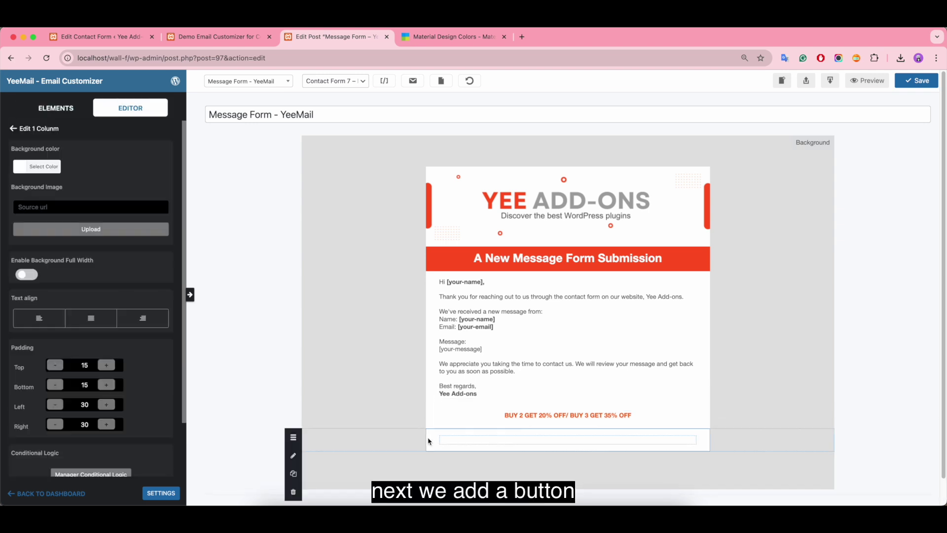
click(43, 112)
drag(141, 169, 556, 446)
click(557, 446)
Step: Replace the default 'Click Here' label with 'VIEW MORE PLUGINS'
drag(58, 181, 18, 182)
key(BackSpace)
key(Caps_Lock)
text(VIE)
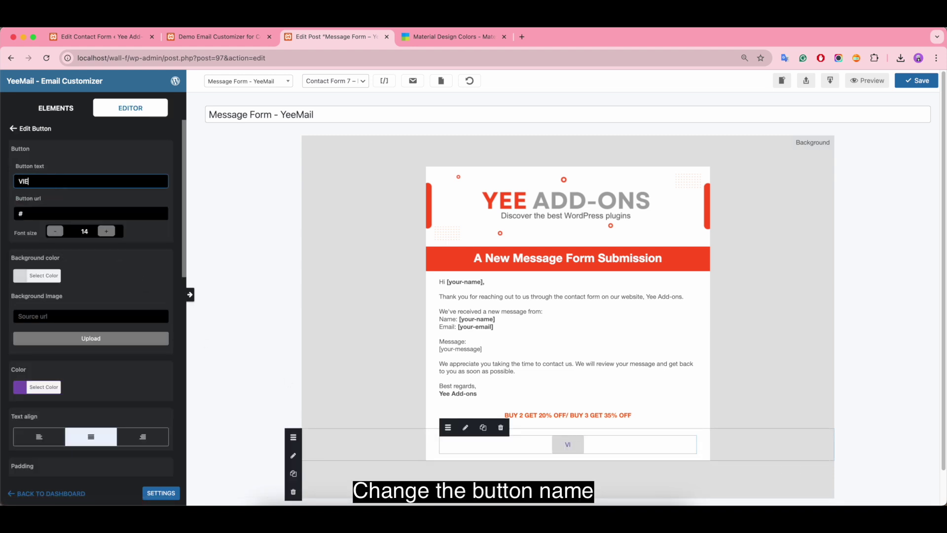
text(W MORE PLUGINS)
key(Caps_Lock)
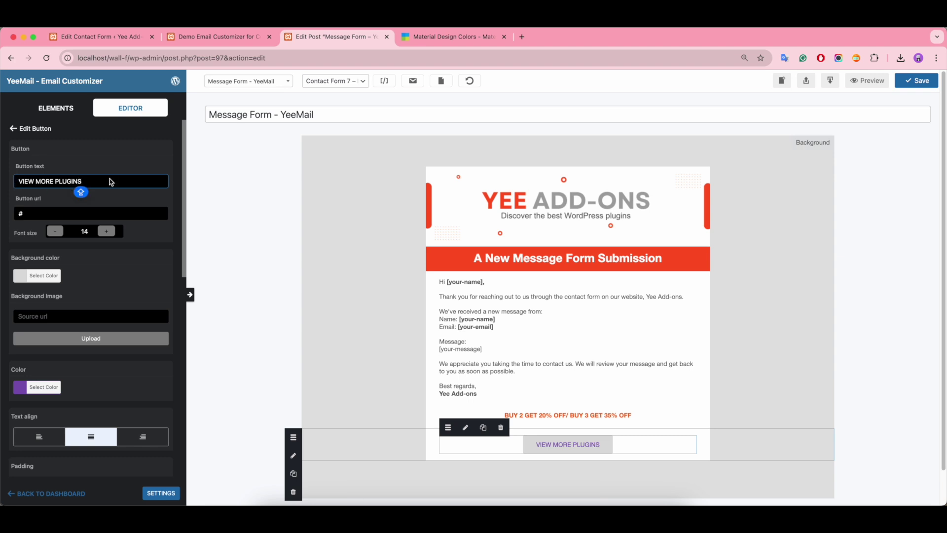
click(41, 212)
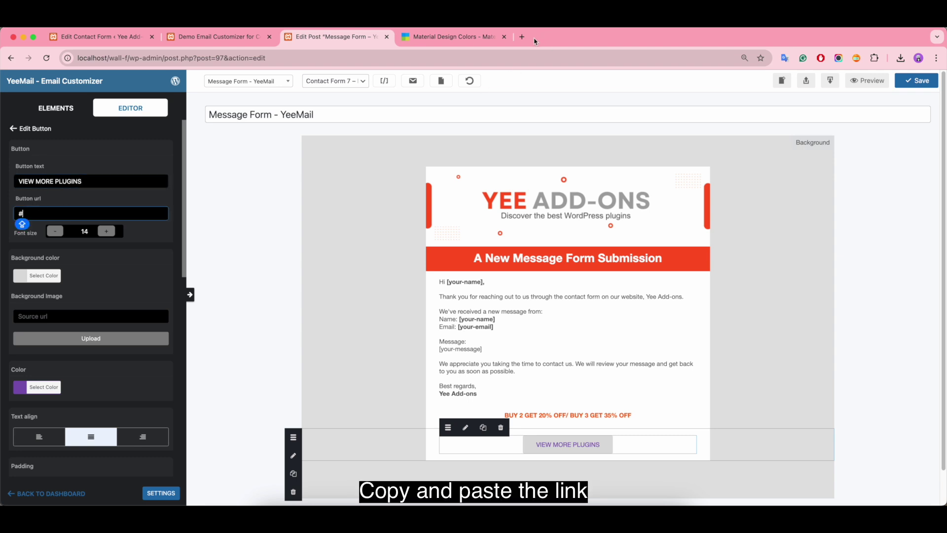
click(523, 38)
text(A)
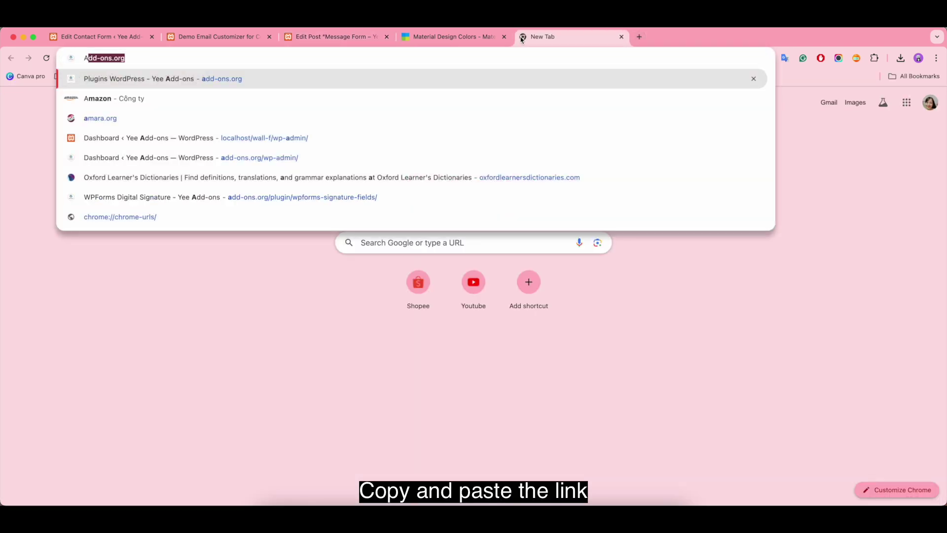
key(Return)
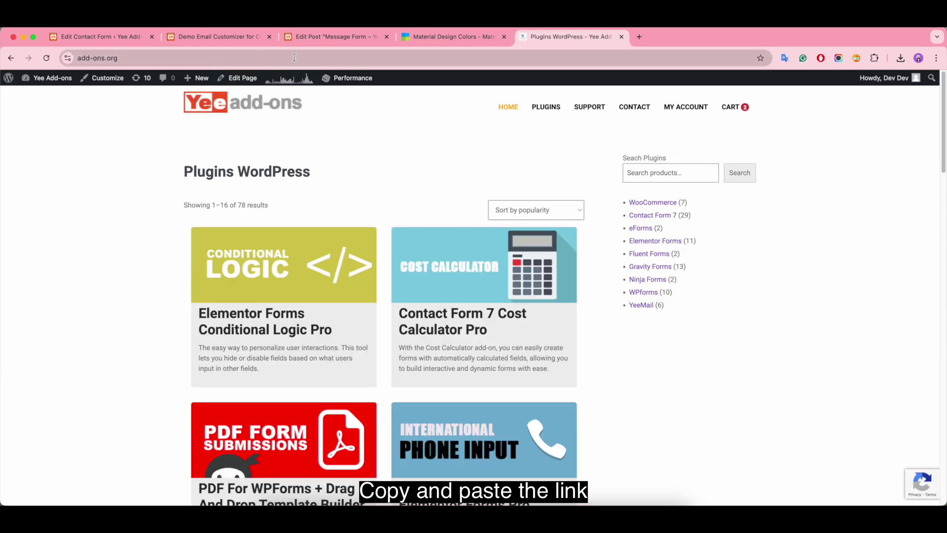
click(294, 57)
key(super+a)
key(super+c)
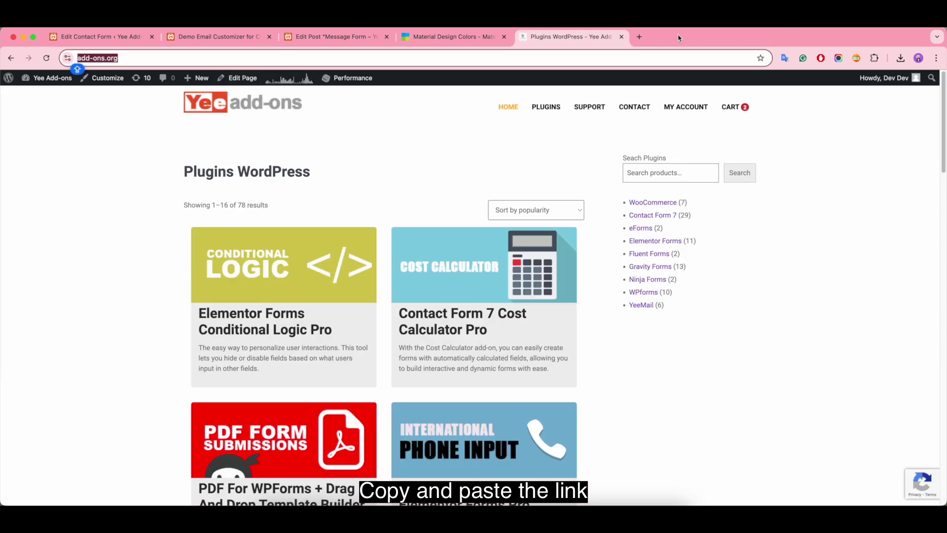
click(622, 36)
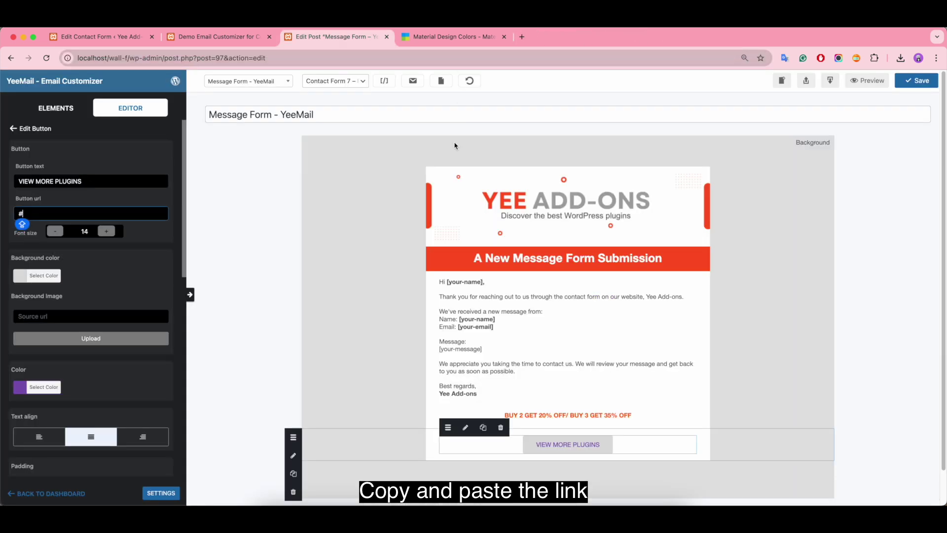
Step: Link the button to add-ons.org, set font size 15 and a near-black #0a0a0a background
key(super+v)
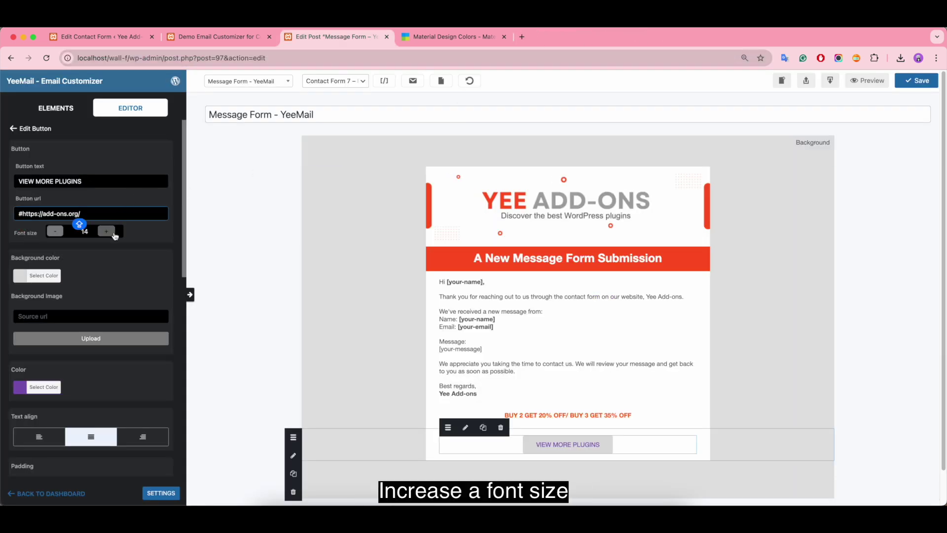
click(112, 233)
click(17, 278)
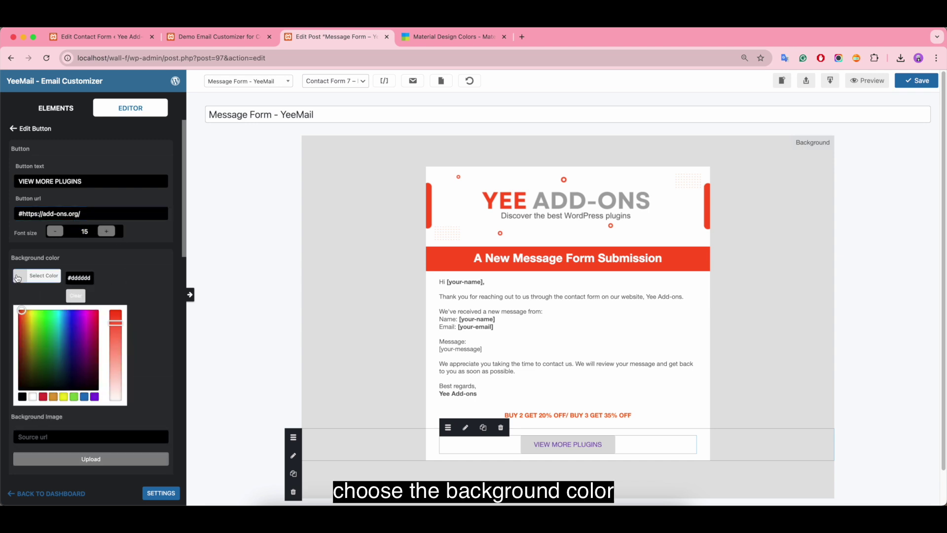
click(22, 397)
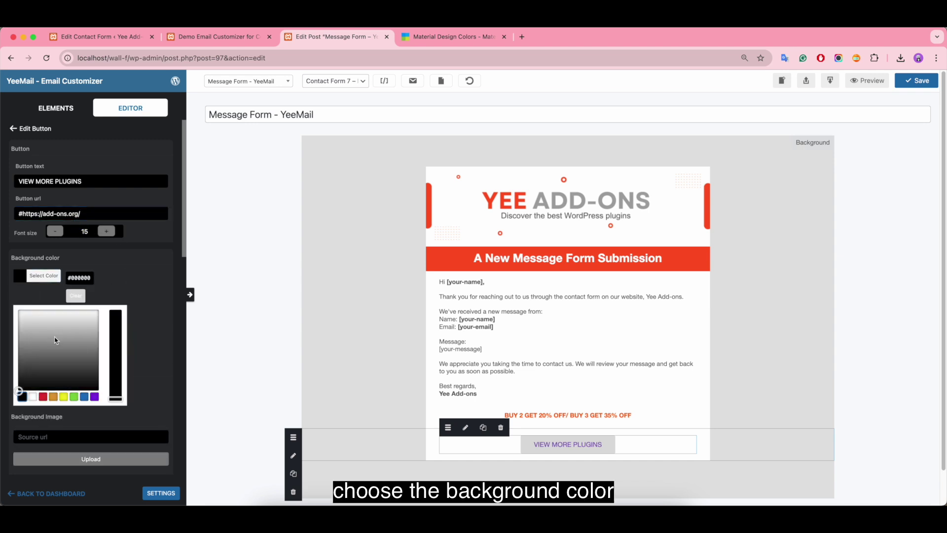
click(19, 387)
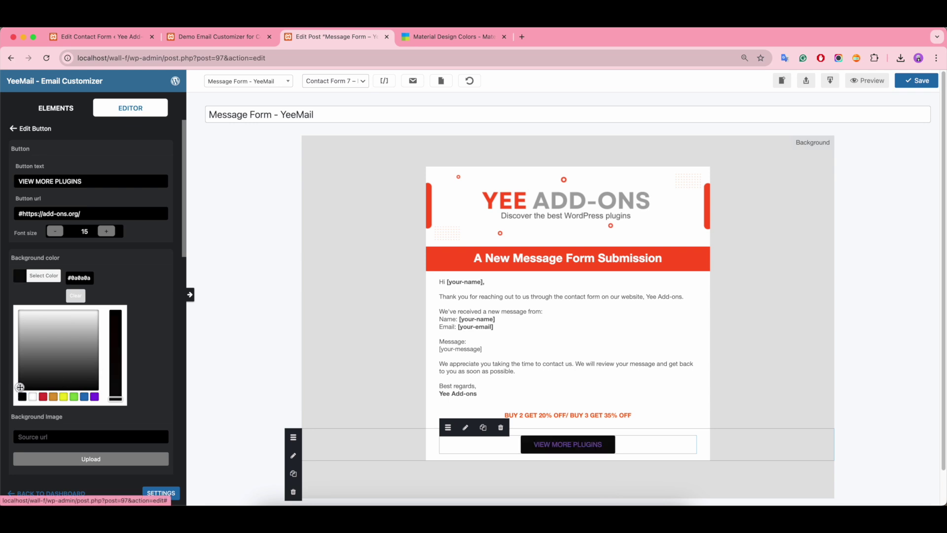
Step: Give the button orange text and copy #ff5722 from the Material Design colour reference
scroll(141, 320, down, 3)
click(51, 404)
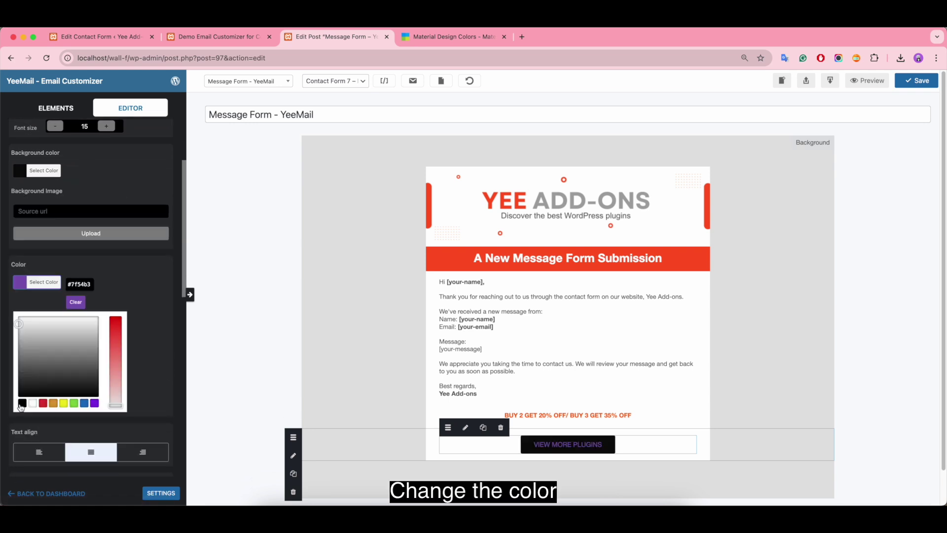
click(52, 405)
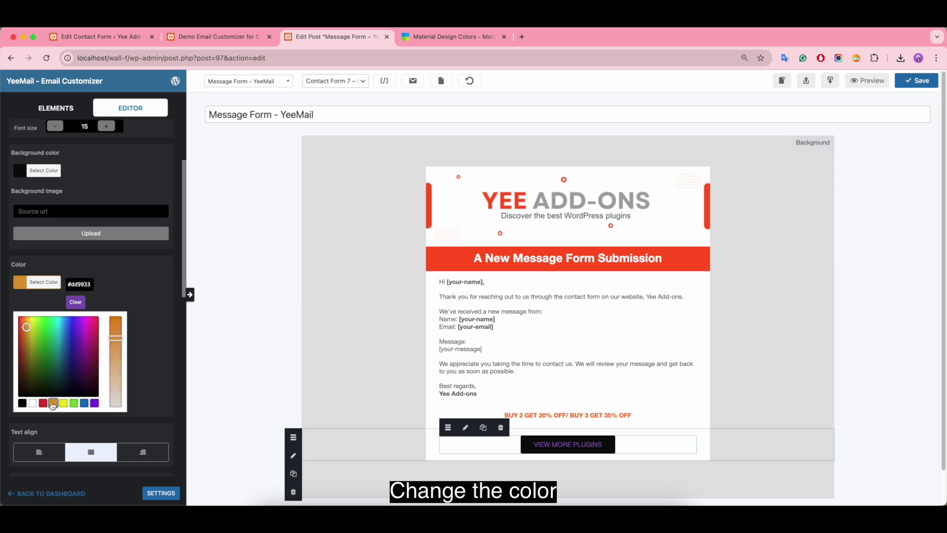
click(27, 327)
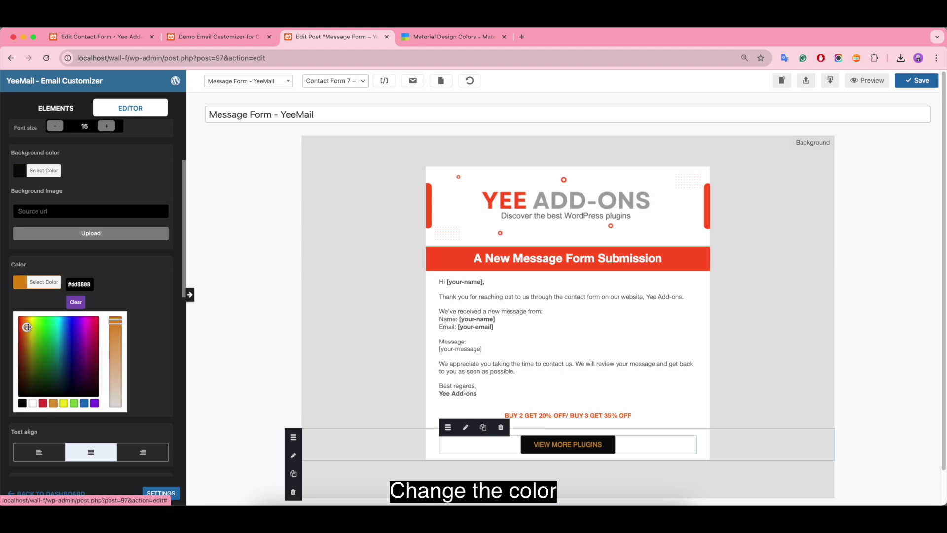
click(462, 41)
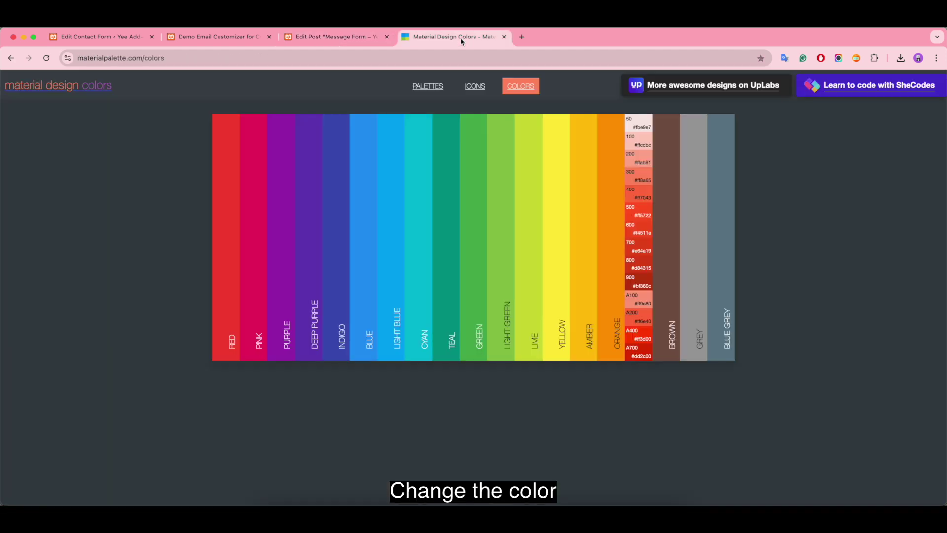
click(638, 214)
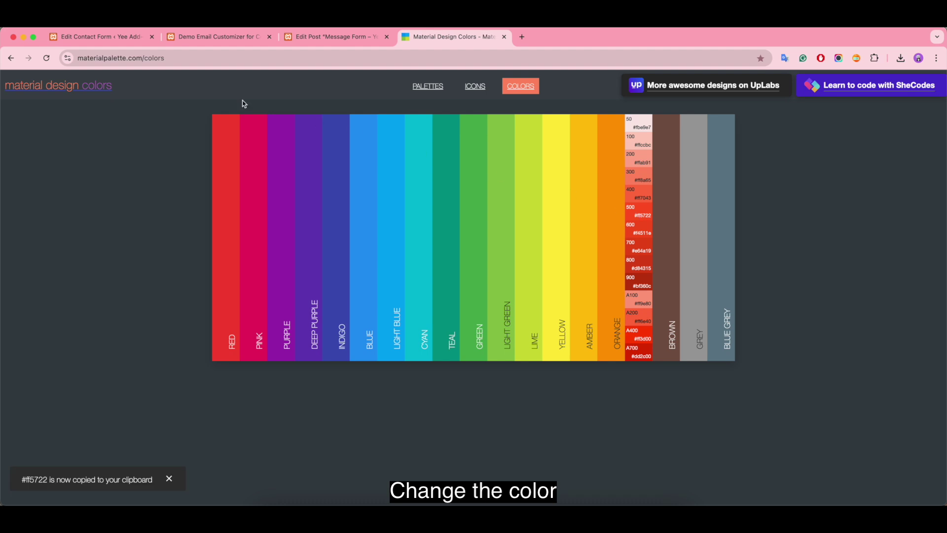
Step: Set the button text colour to #ff5722
click(339, 36)
triple_click(77, 286)
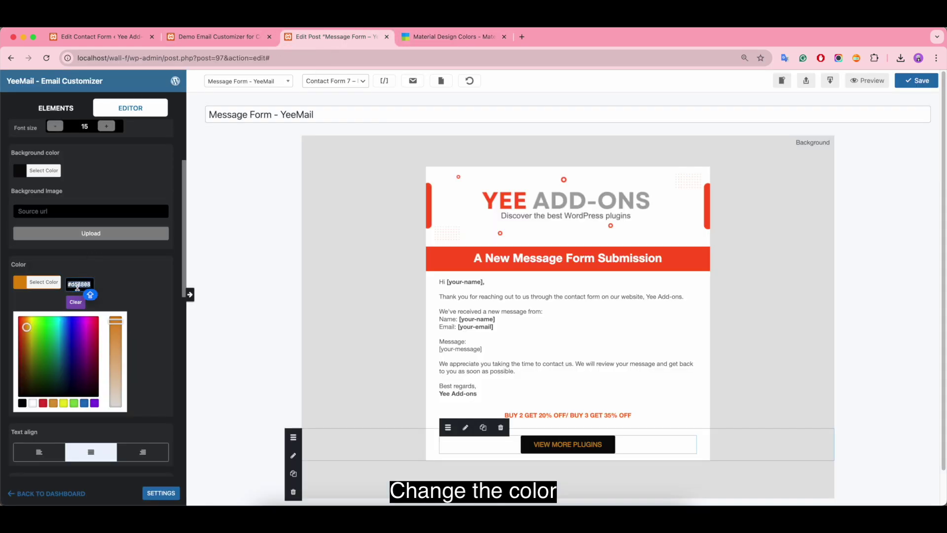
key(super+v)
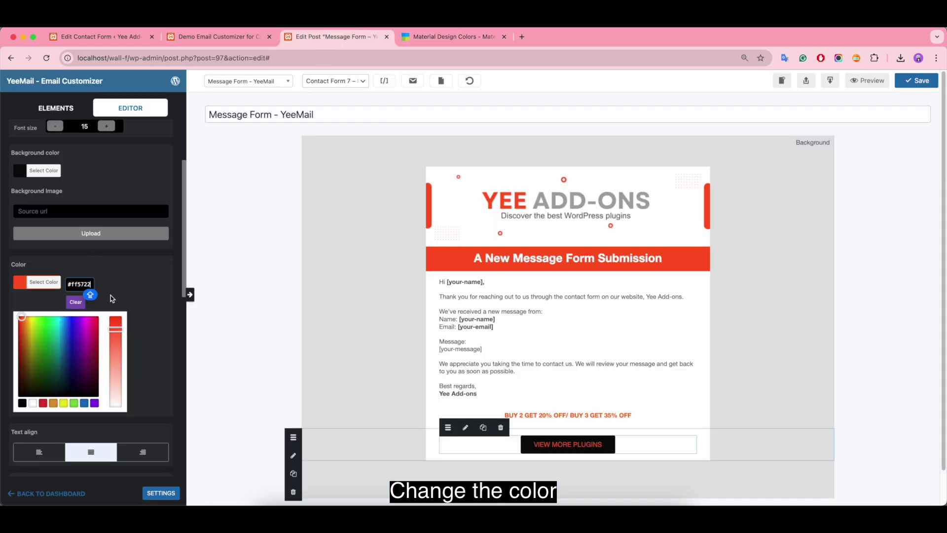
click(164, 374)
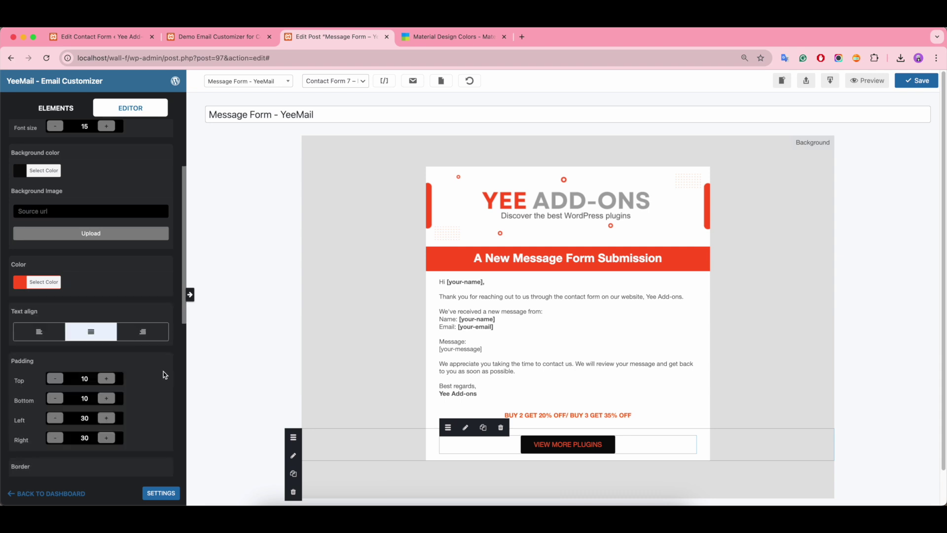
Step: Set the button's top, bottom and left border radius to 10 and select the right field
scroll(164, 374, down, 2)
scroll(164, 375, down, 3)
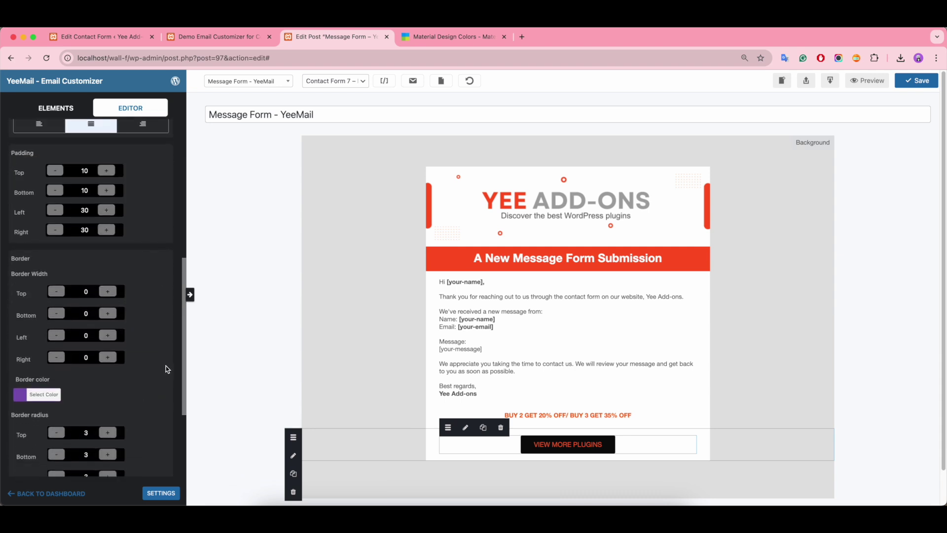
scroll(128, 291, down, 1)
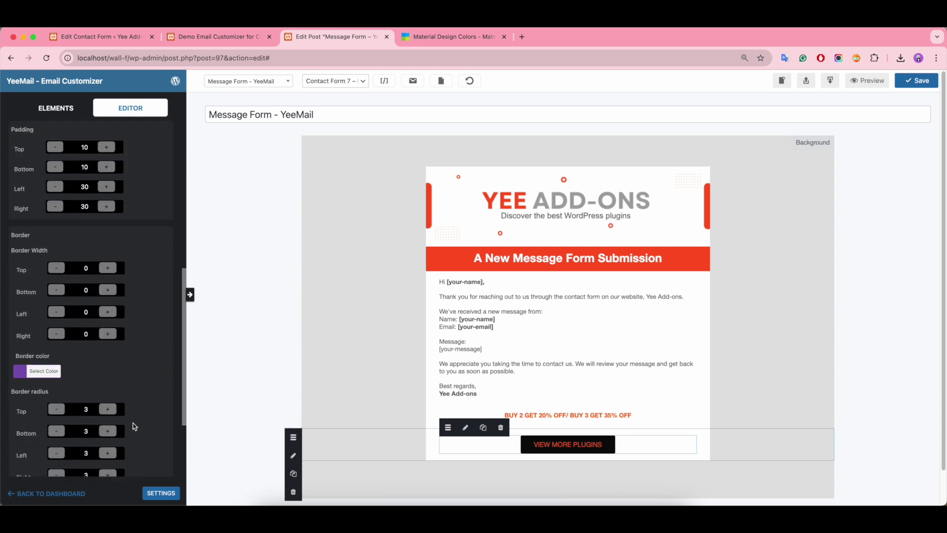
scroll(148, 395, down, 2)
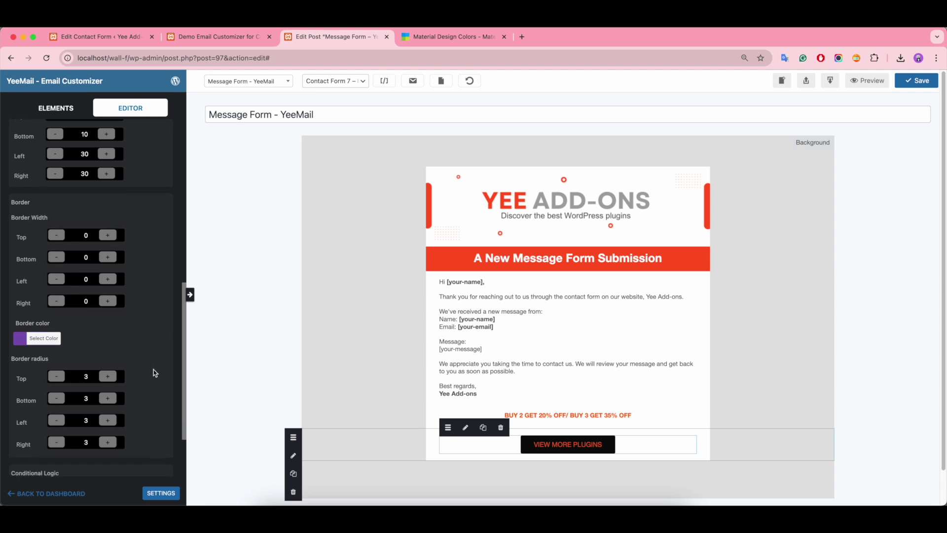
double_click(91, 377)
text(10)
double_click(89, 398)
text(10)
double_click(80, 419)
text(10)
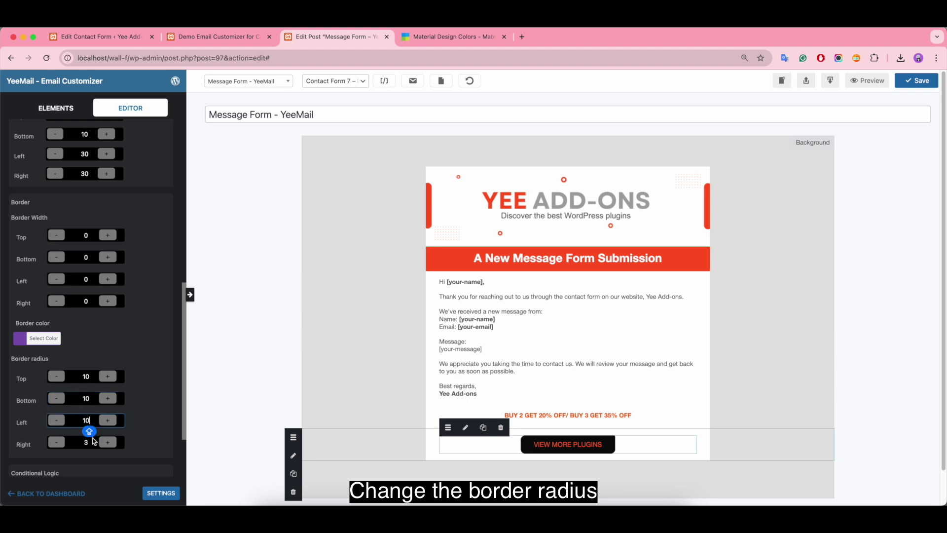
double_click(93, 443)
Step: Enter 10 for the right border radius and return to the element list
text(10)
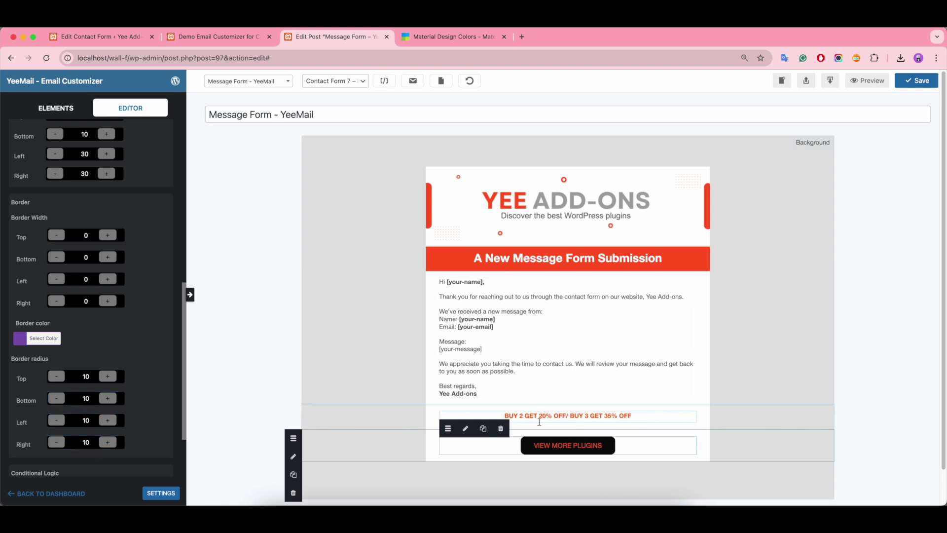
scroll(159, 296, up, 10)
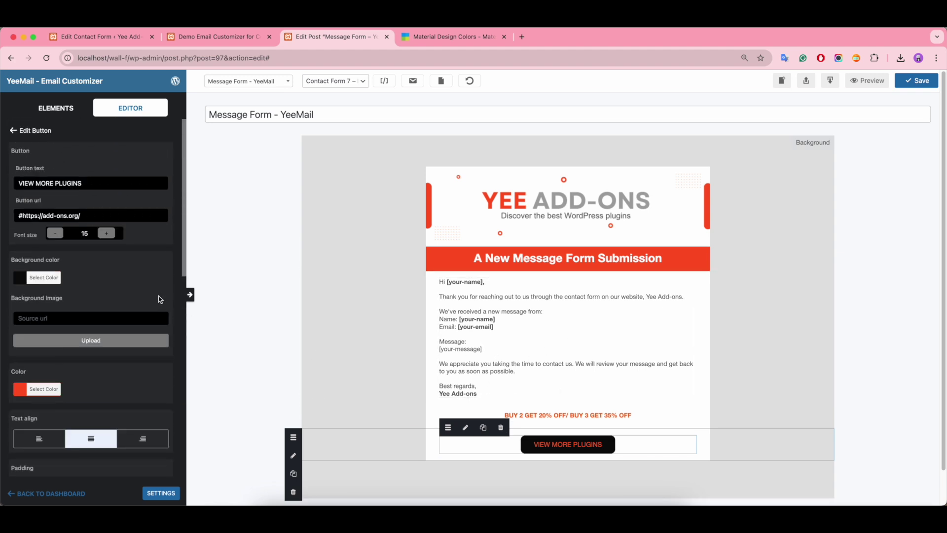
click(30, 130)
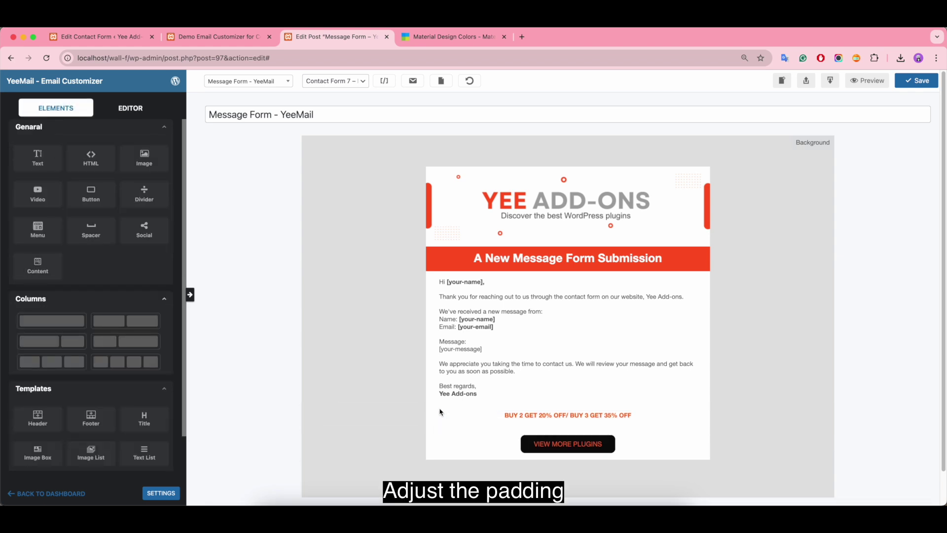
Step: Set promo row padding to 5 top and bottom and message body top padding to 40
click(440, 411)
double_click(85, 367)
text(5)
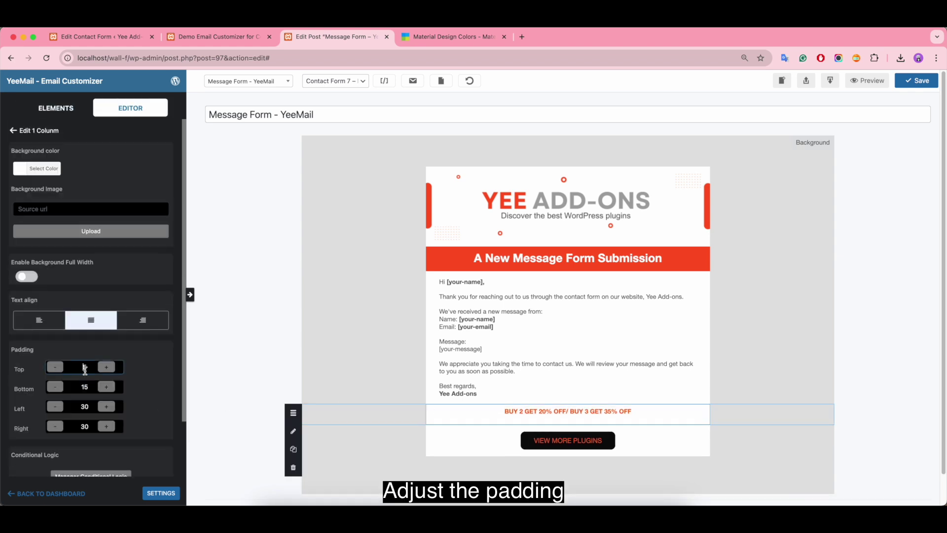
double_click(85, 387)
text(5)
key(ctrl+z)
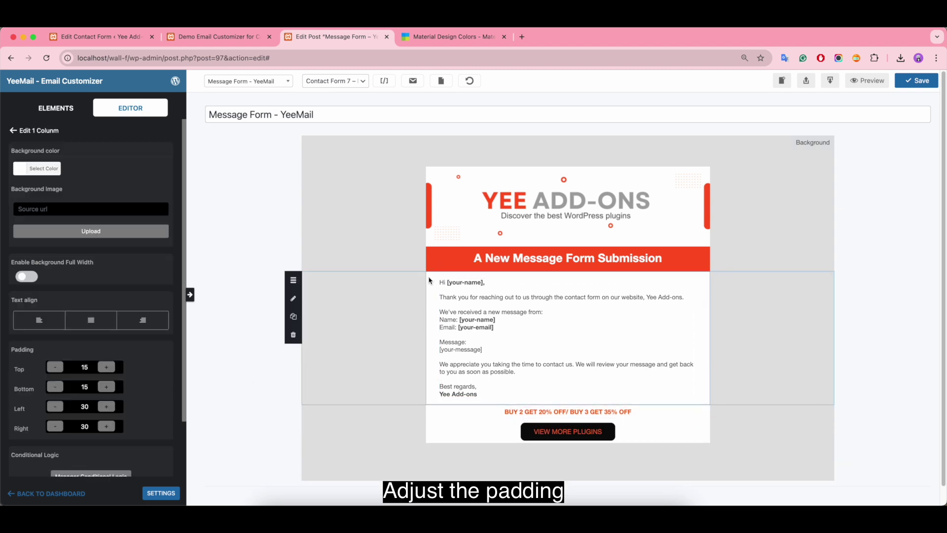
double_click(86, 368)
text(40)
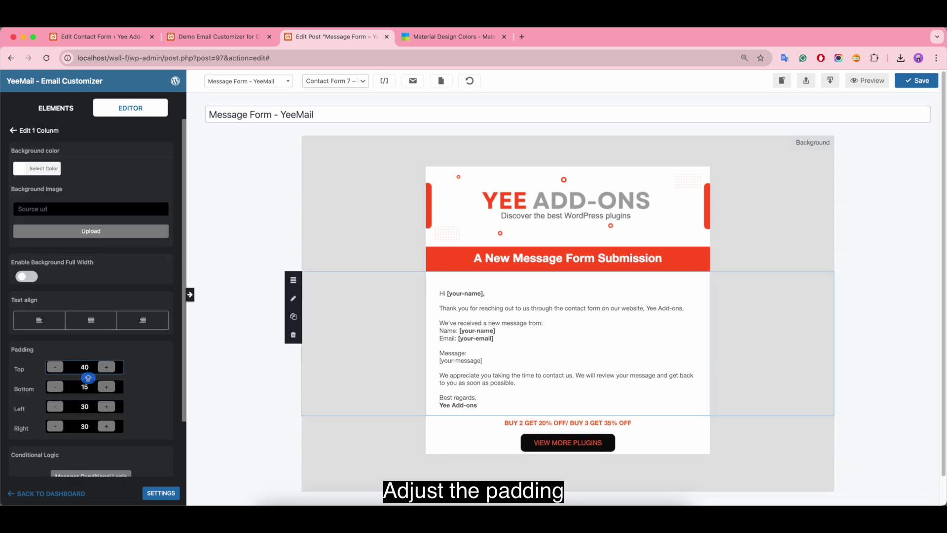
scroll(484, 277, down, 1)
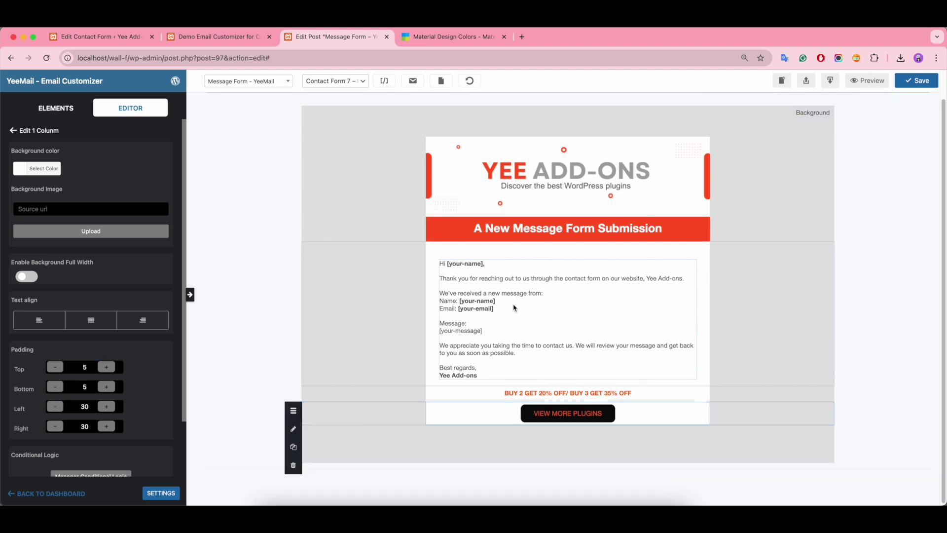
Step: Add a text block below the VIEW MORE PLUGINS button and replace its placeholder with the copied contact lines
click(56, 108)
drag(39, 158, 536, 444)
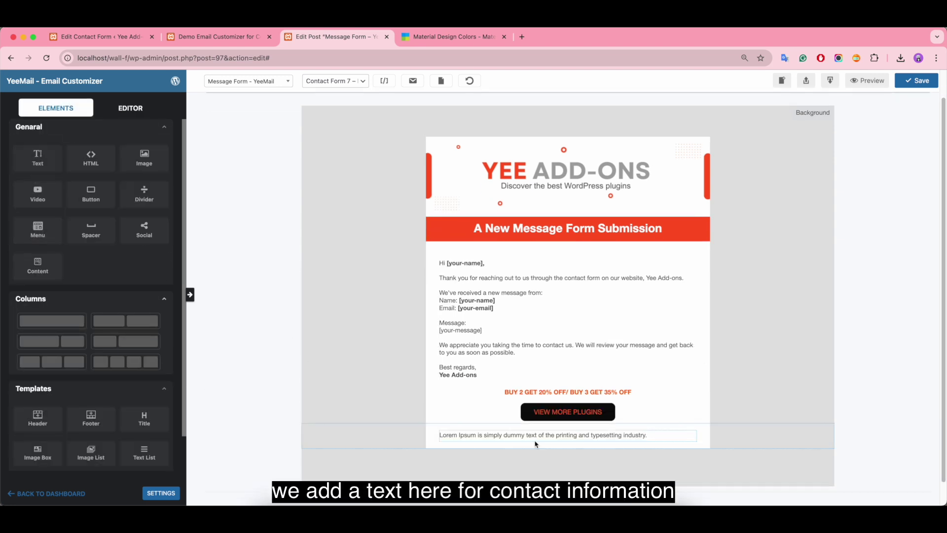
click(480, 443)
key(super+Tab)
drag(637, 371, 594, 349)
key(super+c)
key(super+Tab)
click(104, 209)
key(super+a)
key(BackSpace)
key(super+v)
Step: Center the closing text and make the words 'Keep In Touch' bold
key(super+a)
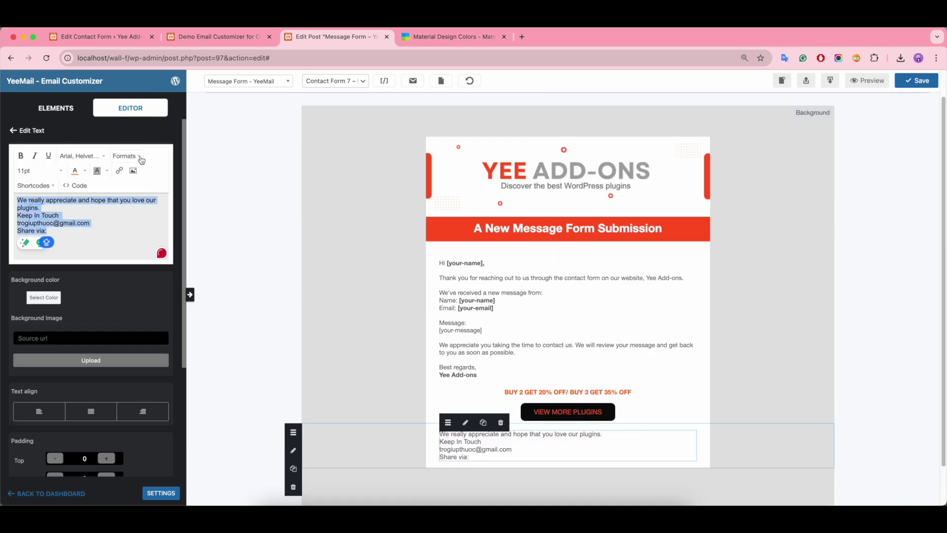
click(127, 156)
mouse_move(148, 210)
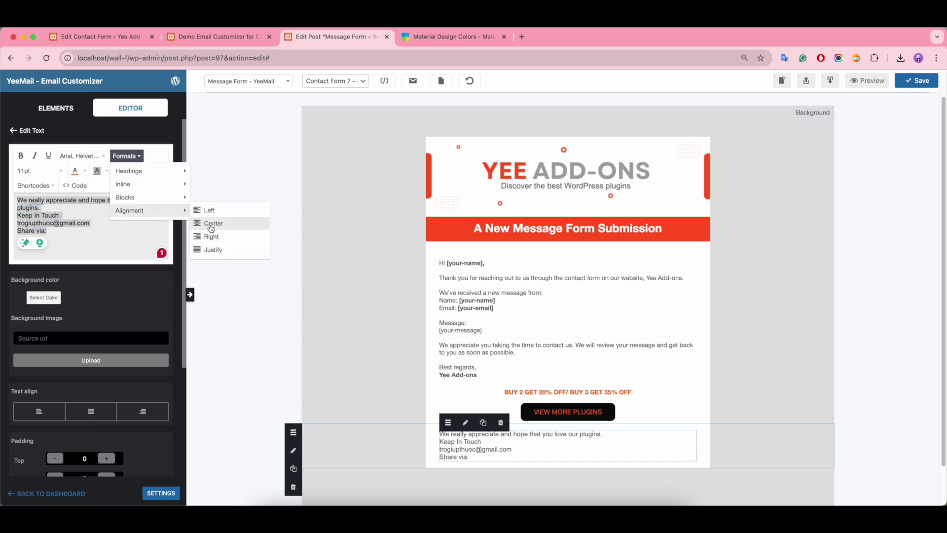
click(211, 224)
drag(121, 216, 67, 215)
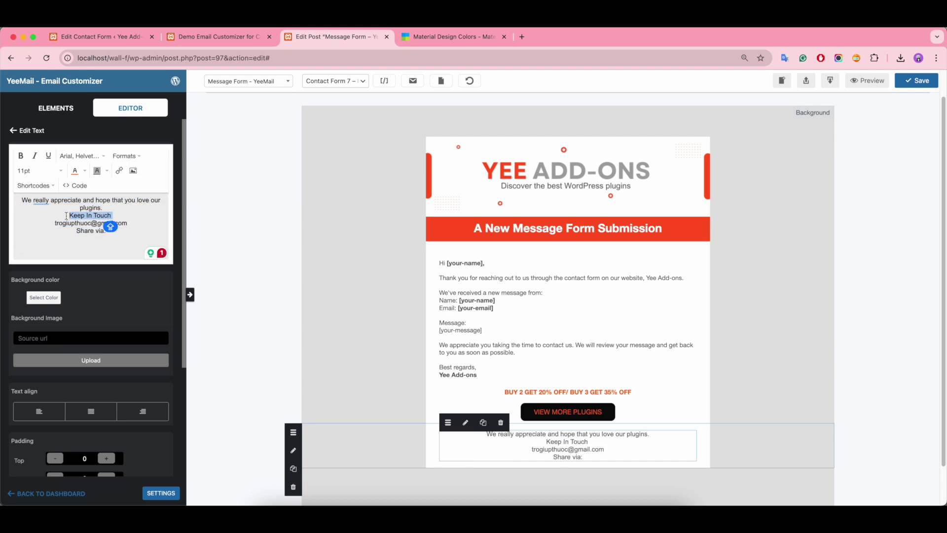
click(20, 156)
Step: Add a Social icons element under the closing 'Share via:' text
click(56, 108)
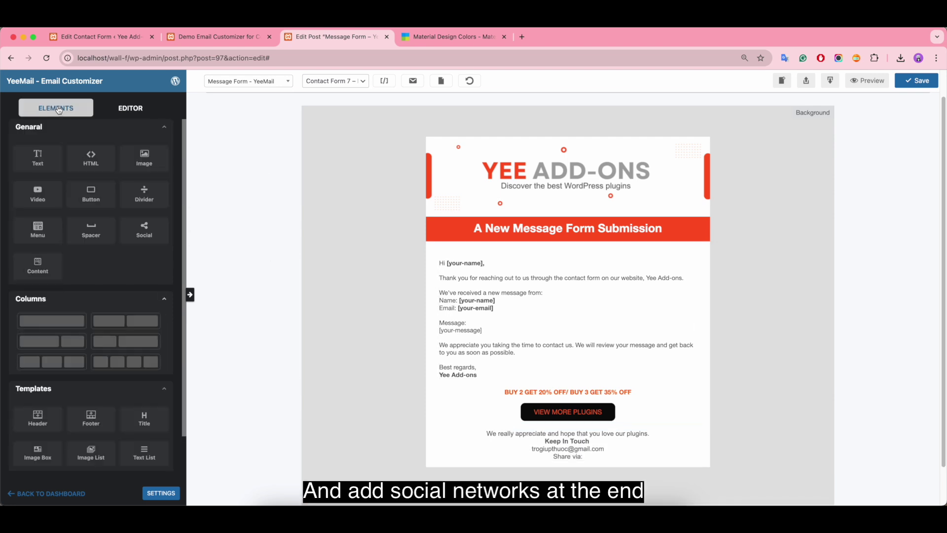
scroll(91, 247, down, 2)
drag(144, 184, 574, 470)
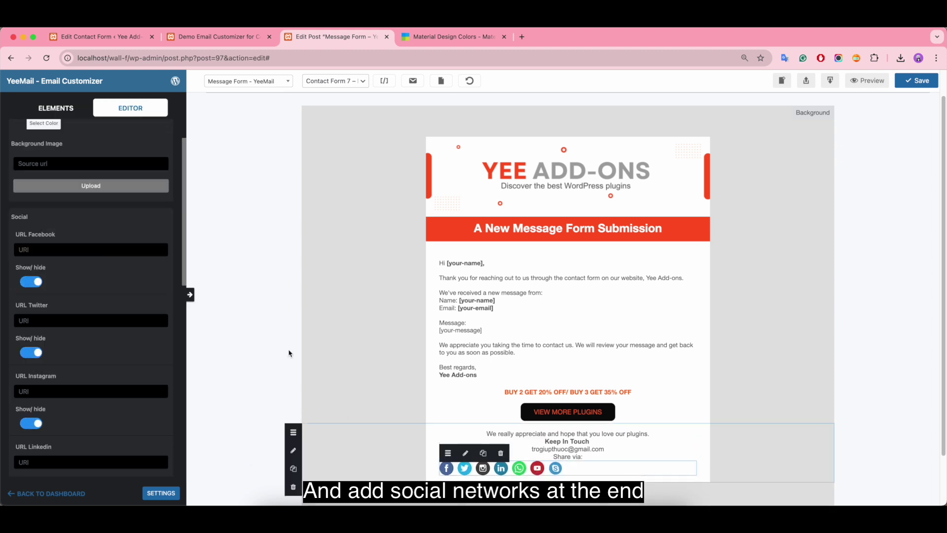
scroll(95, 270, up, 2)
scroll(100, 329, down, 10)
scroll(114, 403, up, 10)
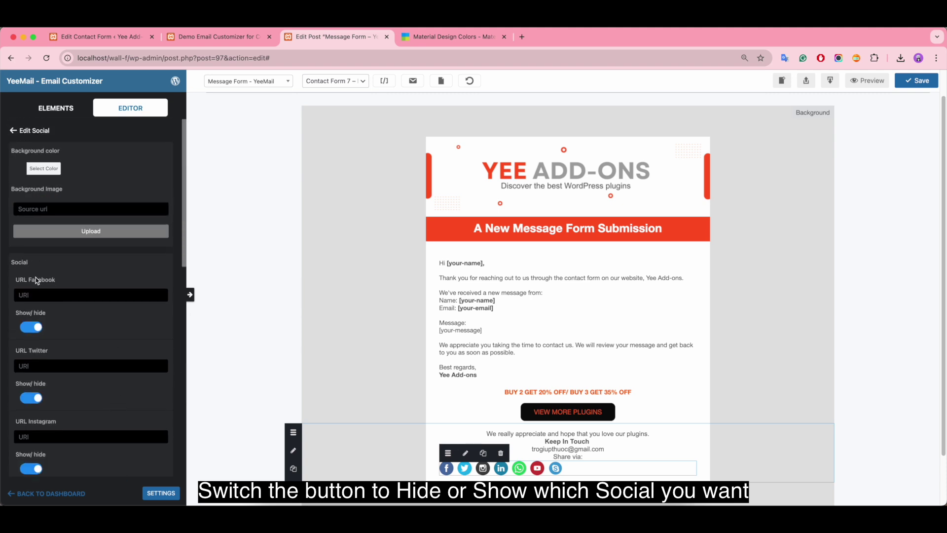
Step: Hide the Twitter, LinkedIn and WhatsApp icons, leaving Facebook, Instagram and YouTube
click(30, 398)
scroll(26, 400, down, 4)
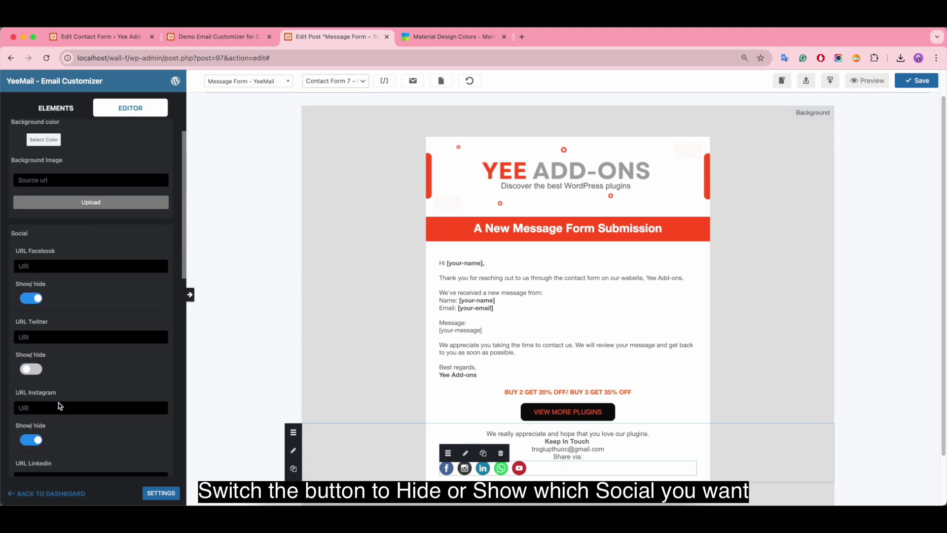
click(27, 445)
scroll(30, 459, down, 2)
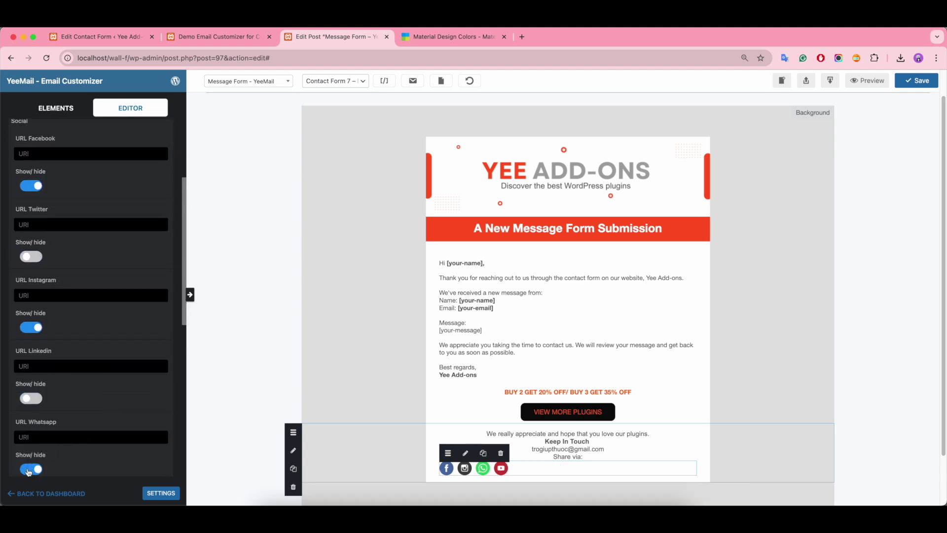
click(28, 470)
scroll(95, 419, up, 4)
click(24, 259)
click(47, 402)
Step: Set the social icon width to 35 and center the icons
scroll(79, 402, down, 10)
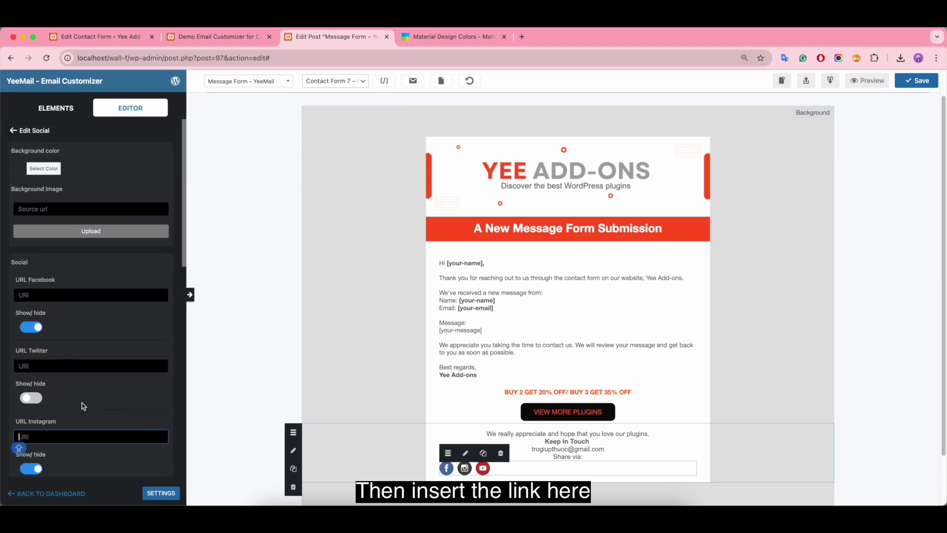
scroll(84, 394, down, 3)
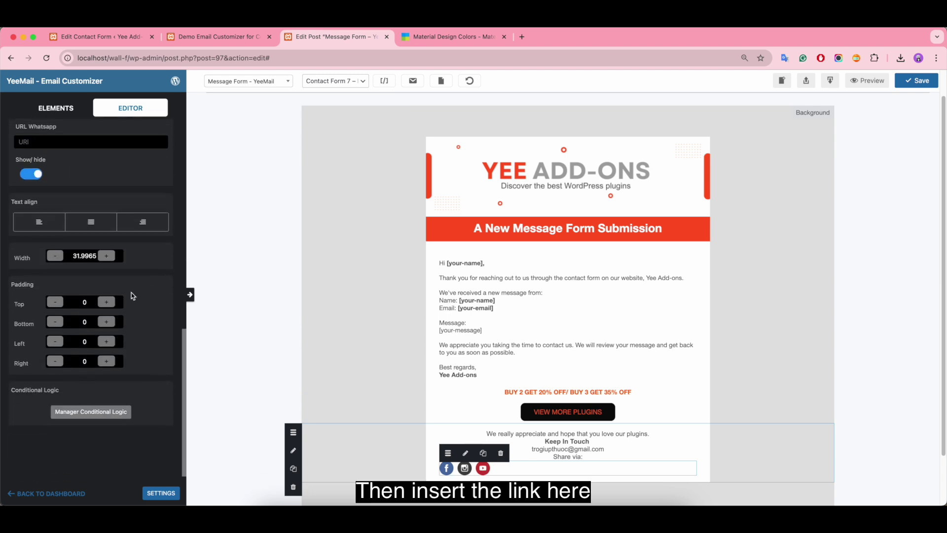
click(111, 258)
click(111, 259)
click(111, 258)
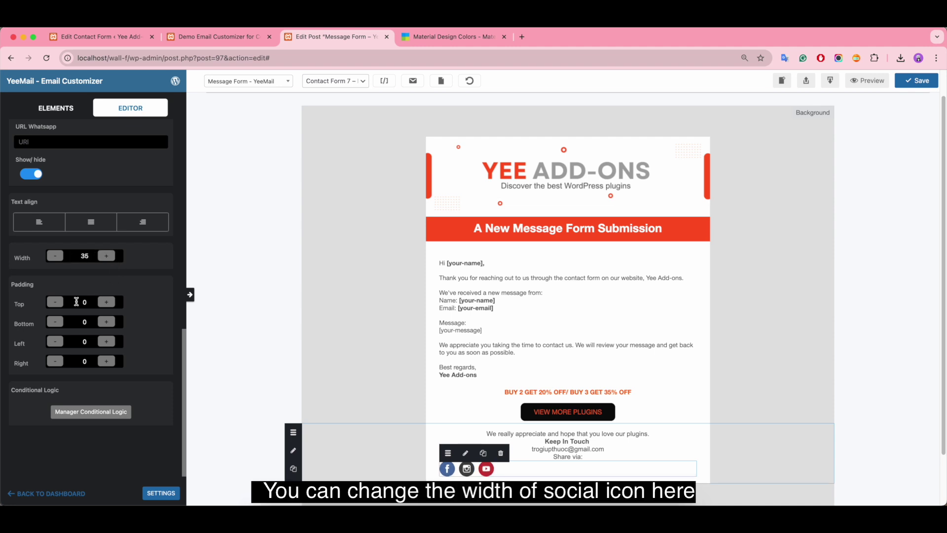
click(93, 225)
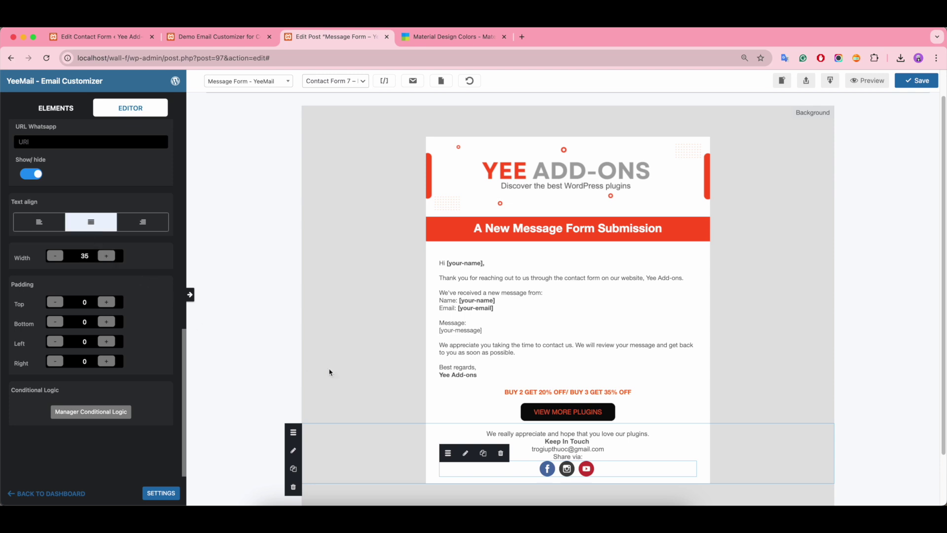
Step: Set the surrounding section's top and bottom padding to 5
click(428, 429)
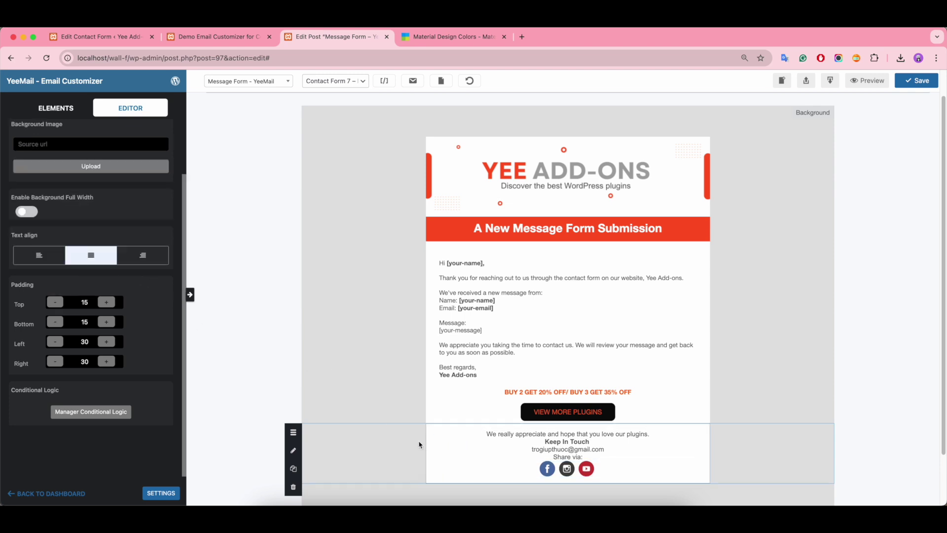
click(85, 302)
key(BackSpace)
click(84, 322)
key(BackSpace)
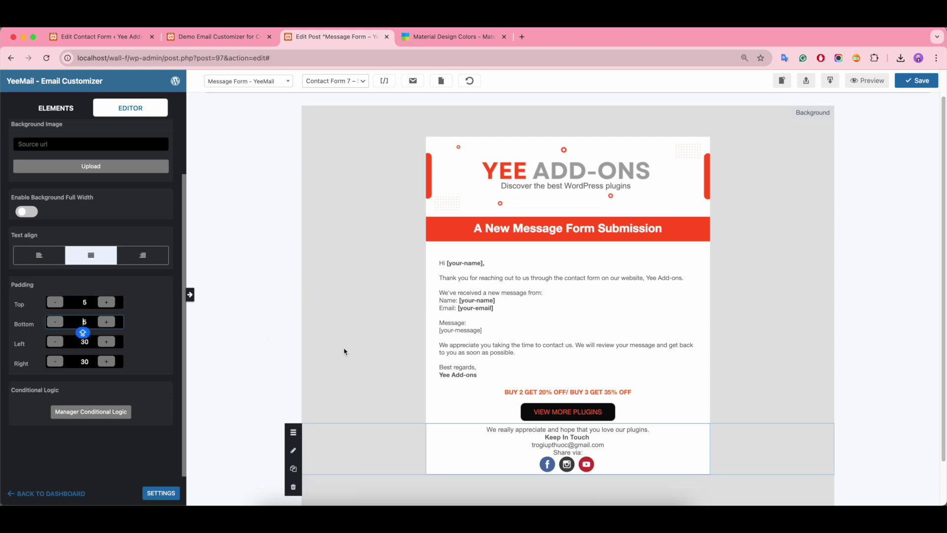
scroll(84, 163, up, 3)
Step: Add the 'Yee Add-ons - Built with YeeMail' footer below the social icons and save the template
click(56, 108)
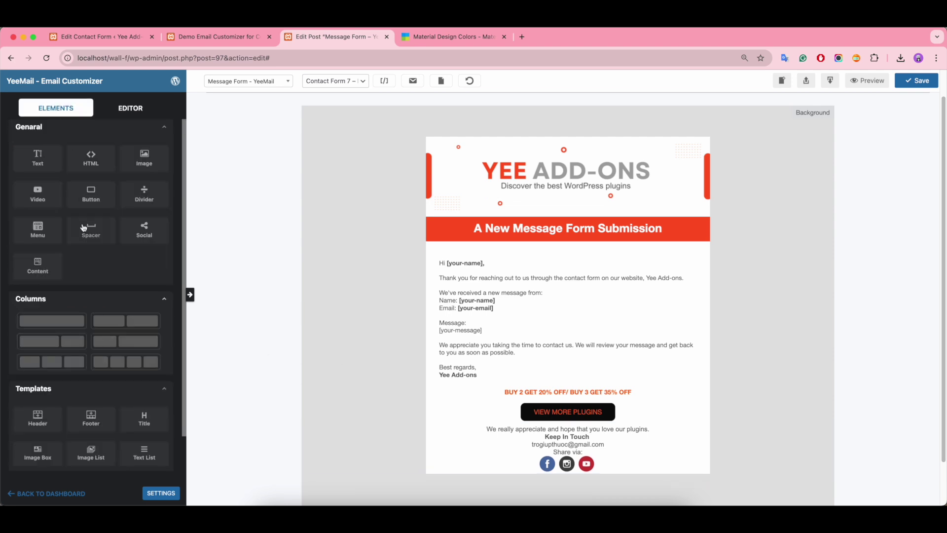
scroll(135, 307, down, 3)
drag(90, 372, 427, 481)
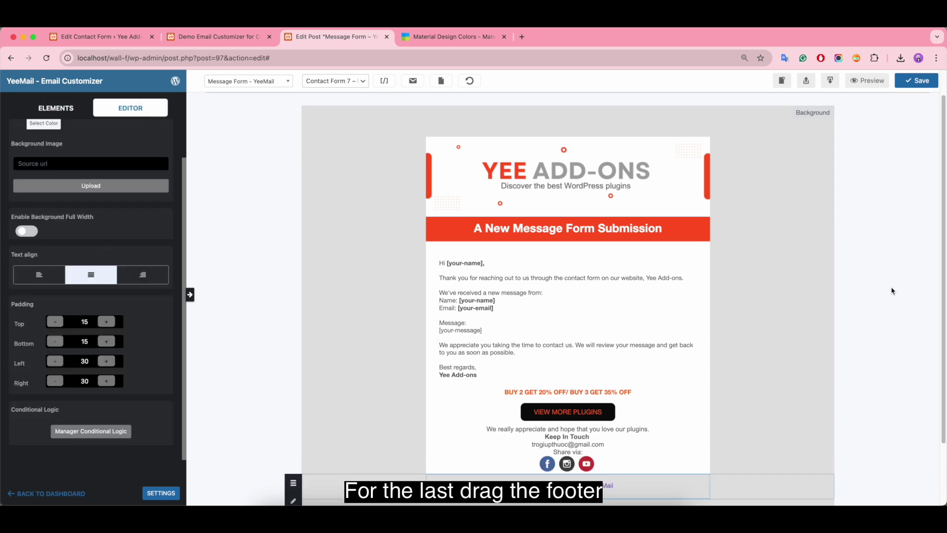
click(602, 487)
scroll(90, 214, up, 5)
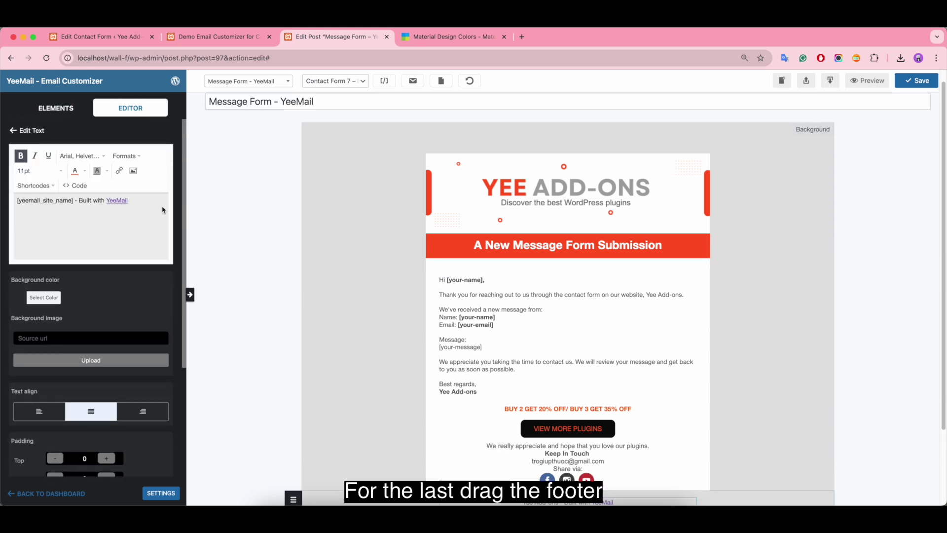
scroll(764, 335, down, 3)
scroll(742, 341, up, 2)
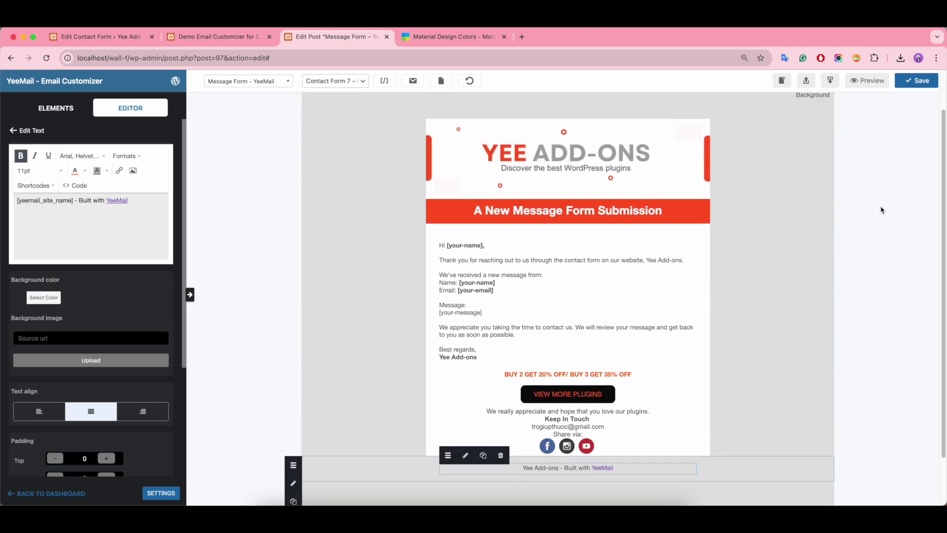
click(915, 80)
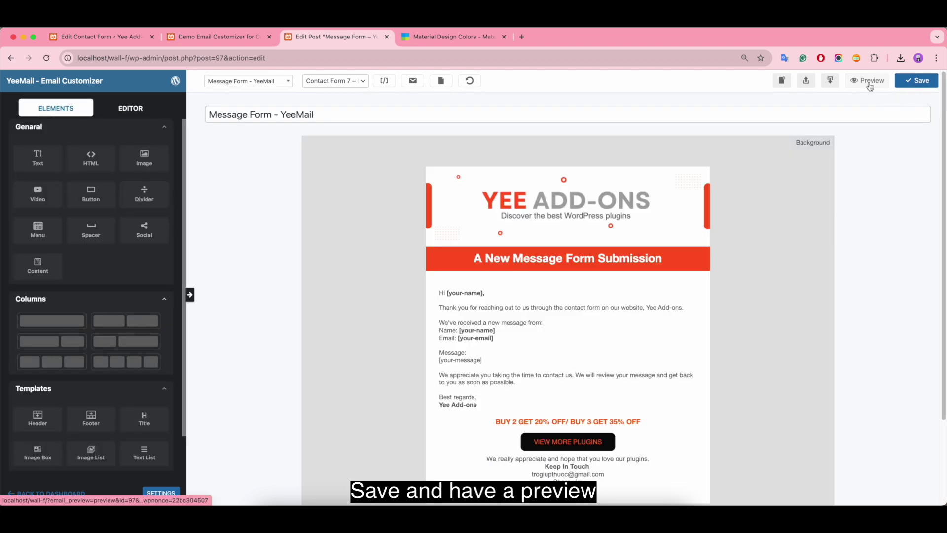
click(866, 80)
scroll(524, 199, down, 5)
scroll(540, 250, up, 5)
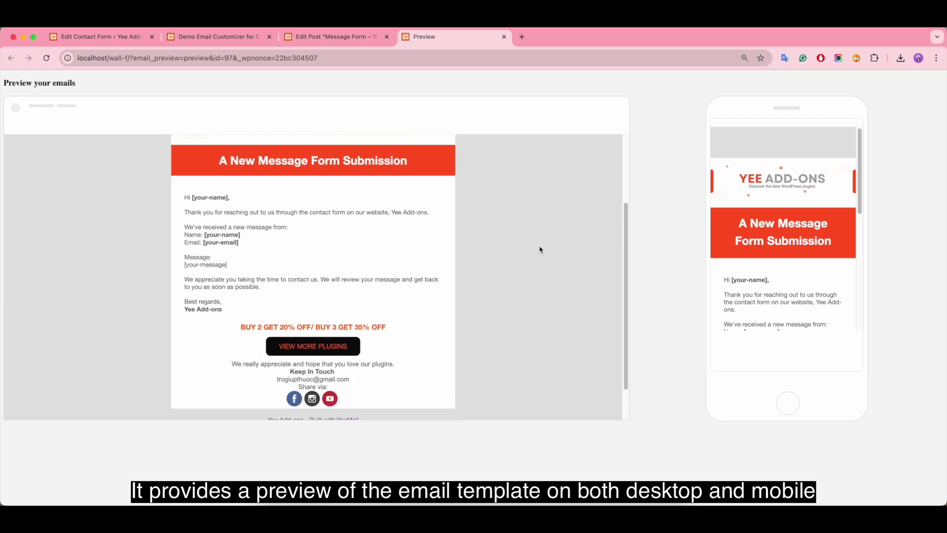
scroll(814, 205, down, 10)
scroll(818, 219, up, 10)
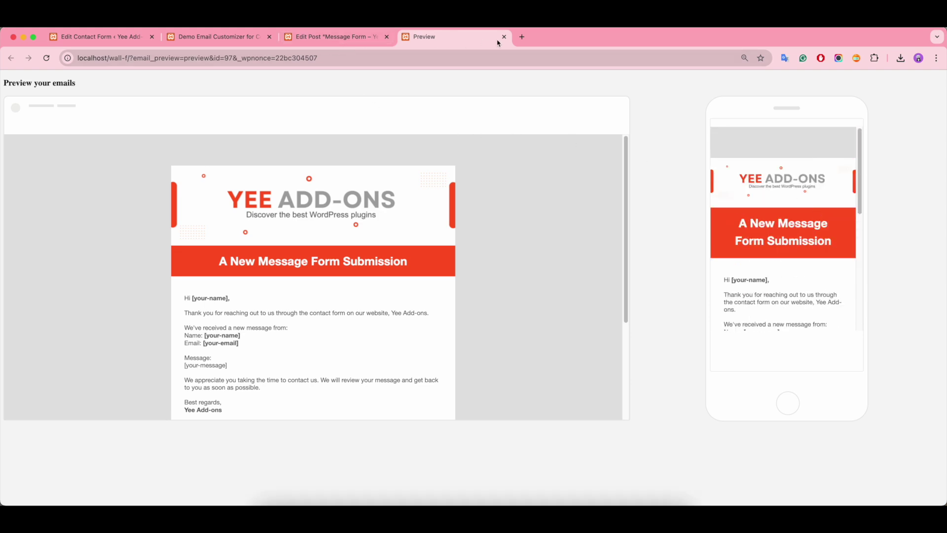
click(504, 37)
Step: Reload the Contact Form 7 edit page for the Message Form
click(98, 36)
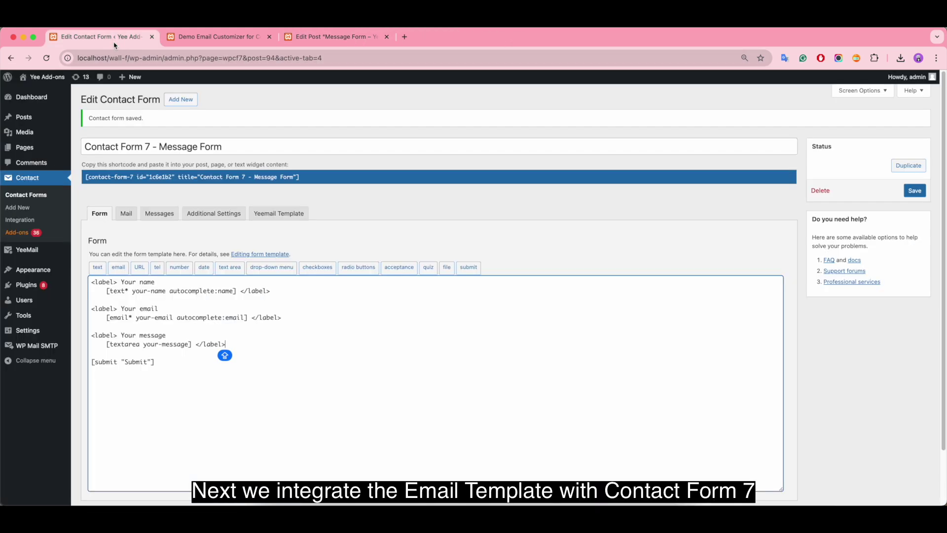
click(46, 57)
click(508, 212)
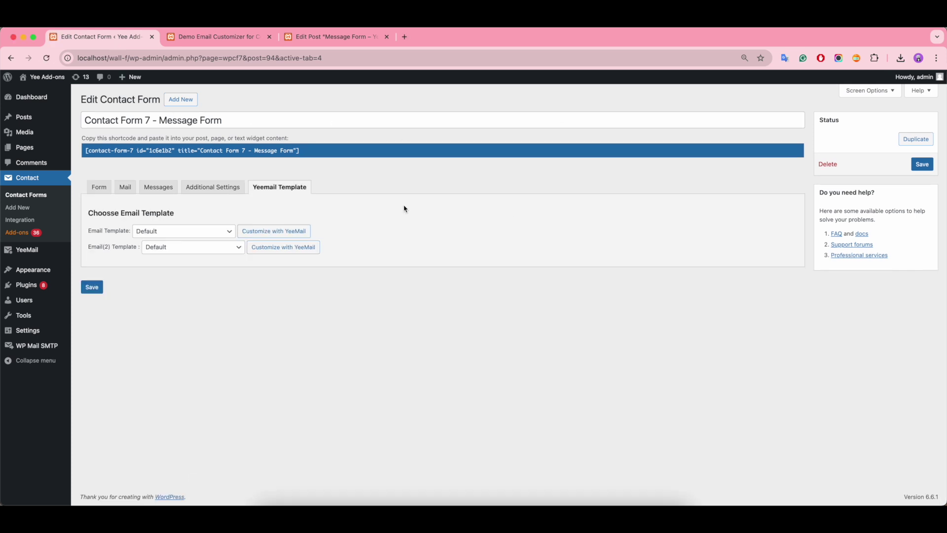
Step: Assign '(97) Message Form – YeeMail' as the main email template and save the form
click(99, 187)
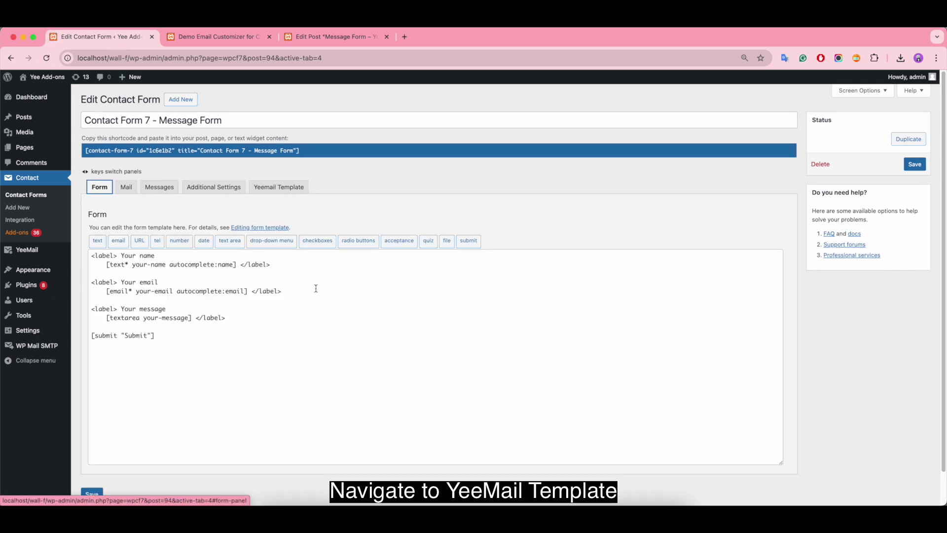
click(281, 189)
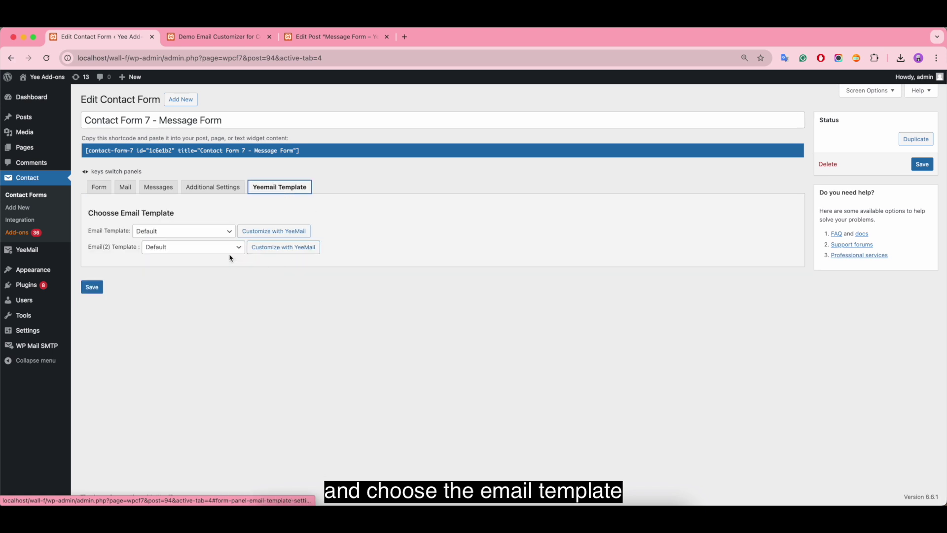
click(212, 232)
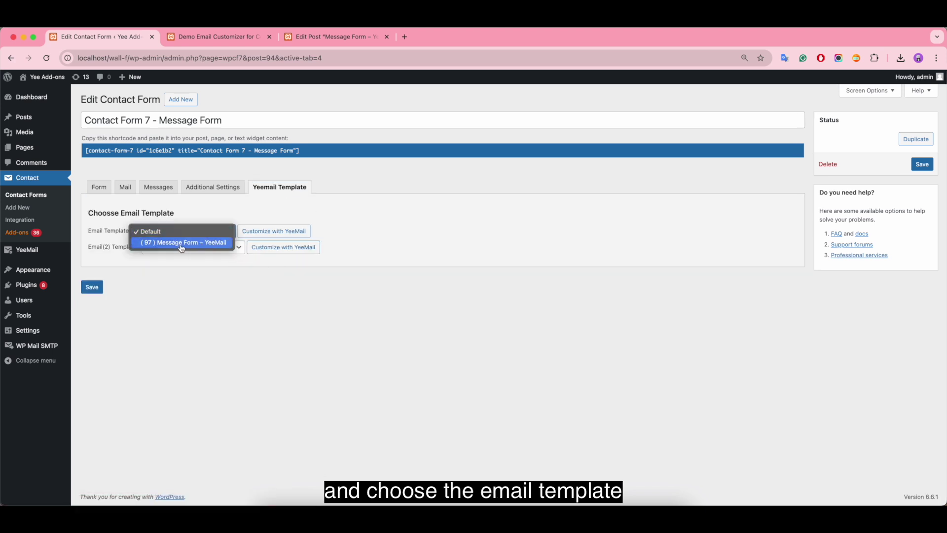
click(202, 242)
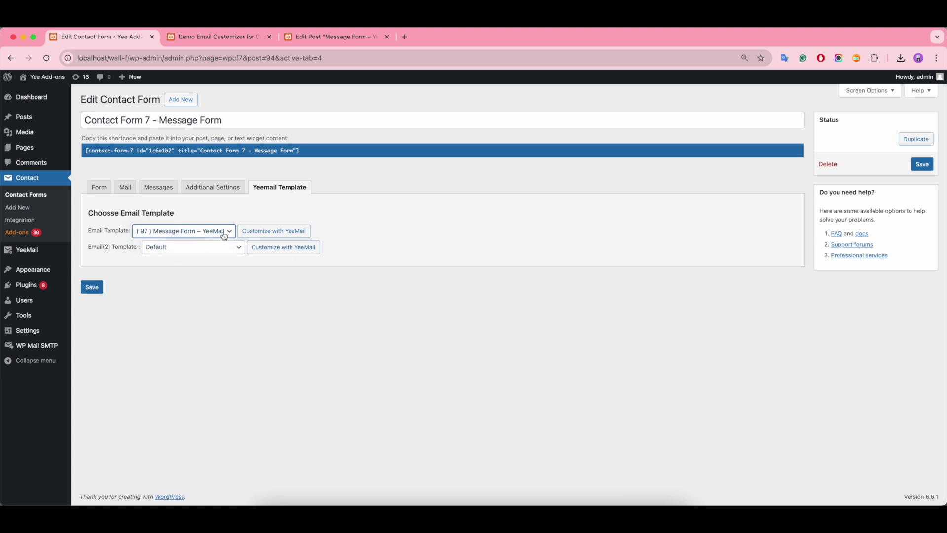
click(98, 287)
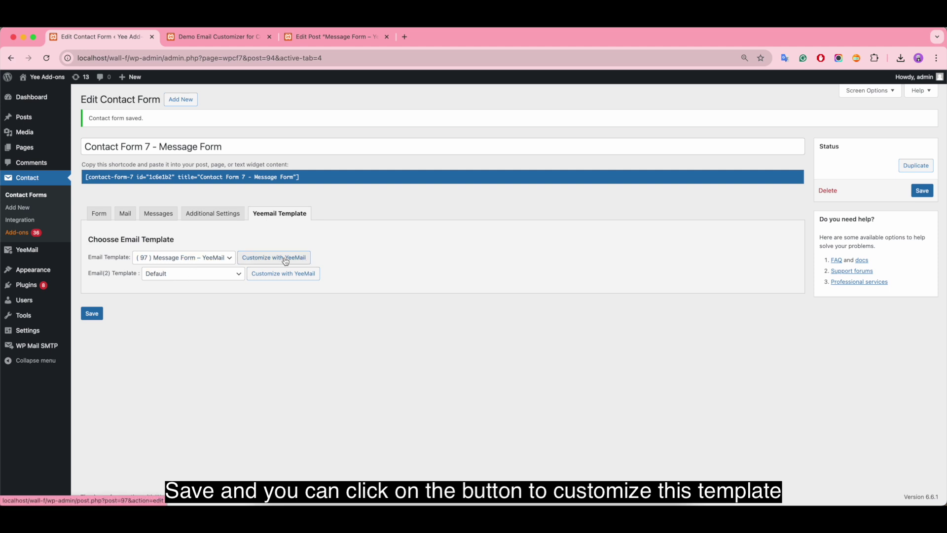
click(301, 261)
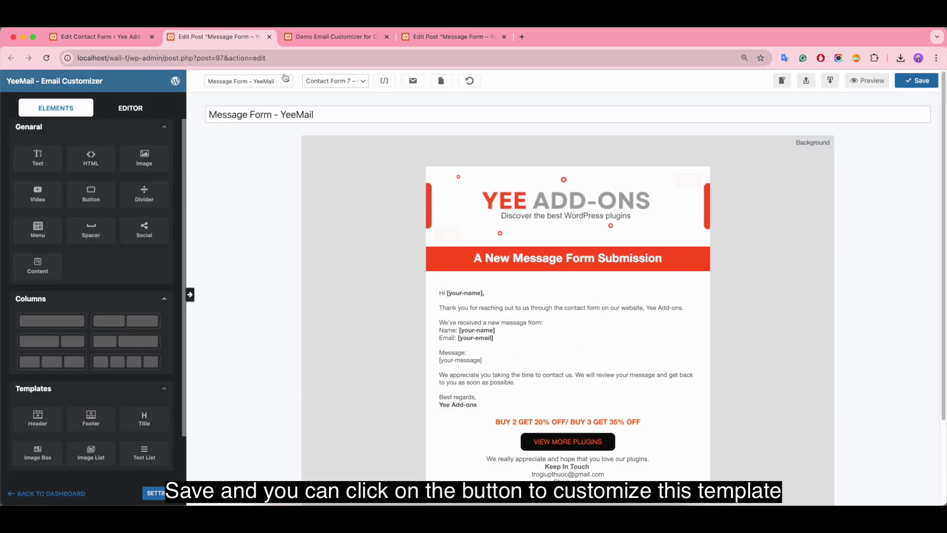
click(269, 36)
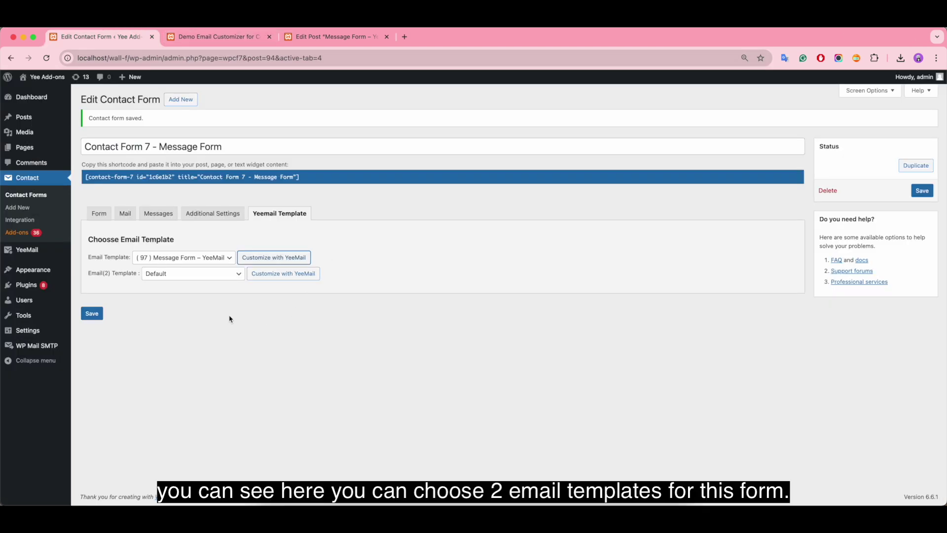
Step: Keep the second email's template on Default and uncheck Use Mail (2) on the Mail tab
click(230, 276)
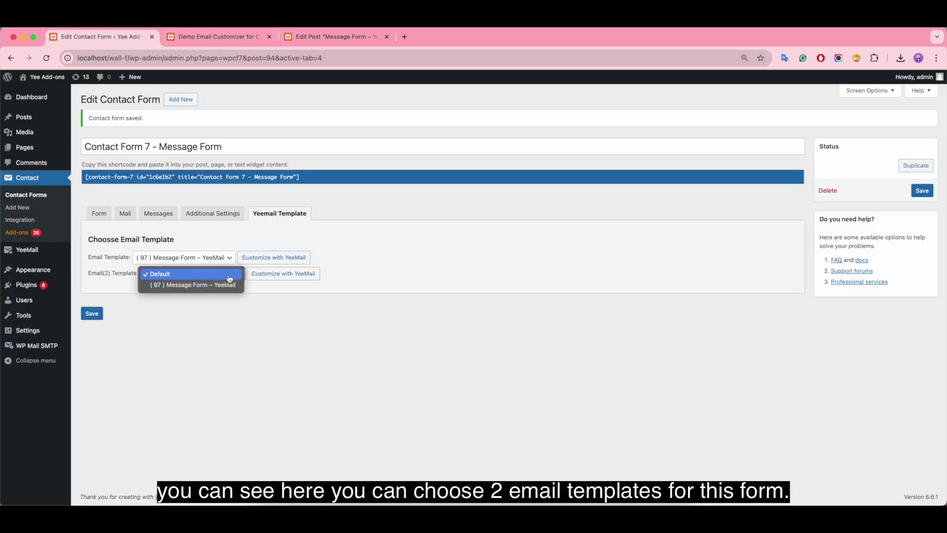
click(228, 275)
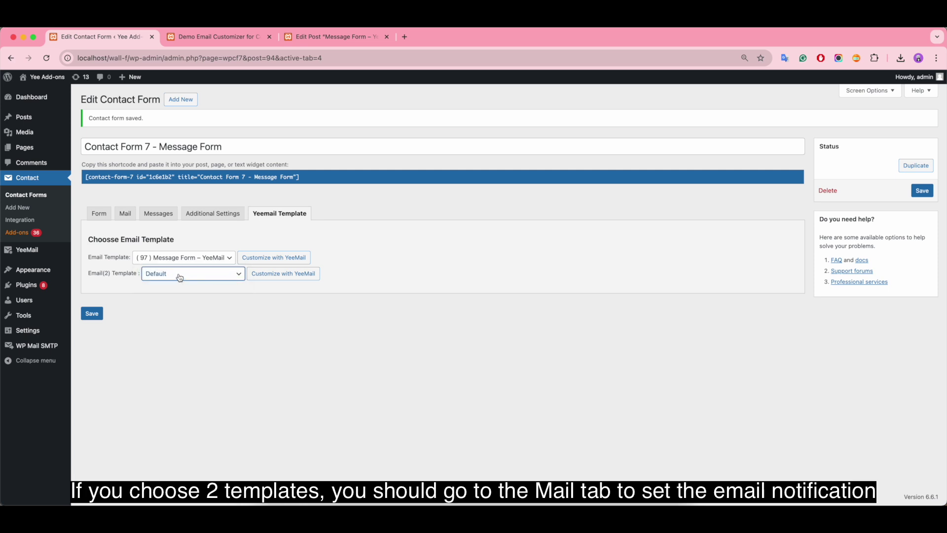
click(123, 216)
scroll(315, 335, down, 6)
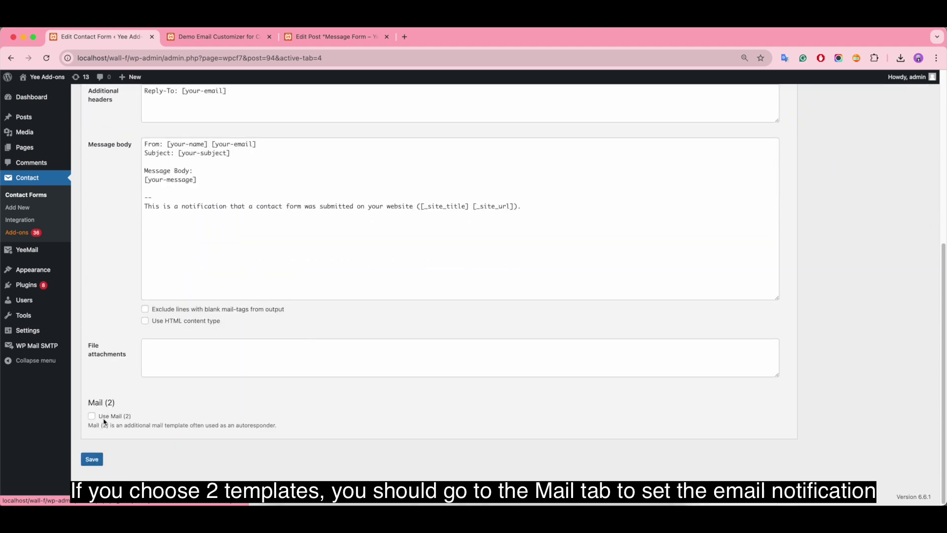
click(92, 416)
scroll(436, 407, down, 7)
scroll(436, 406, up, 1)
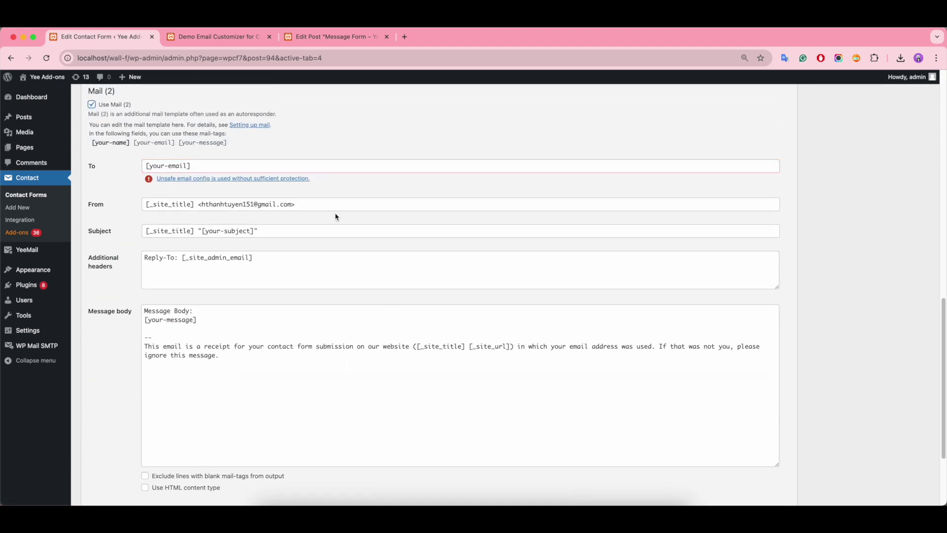
scroll(277, 349, down, 3)
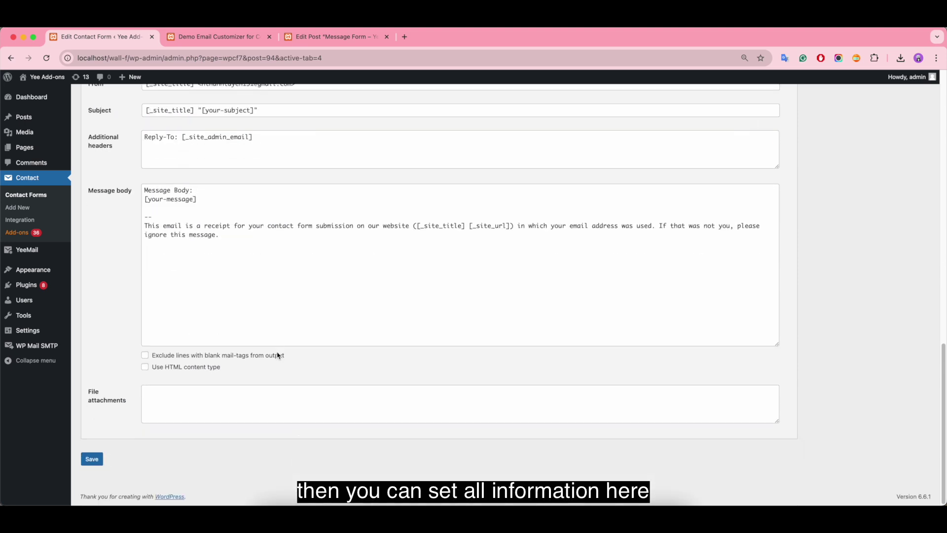
scroll(263, 437, up, 5)
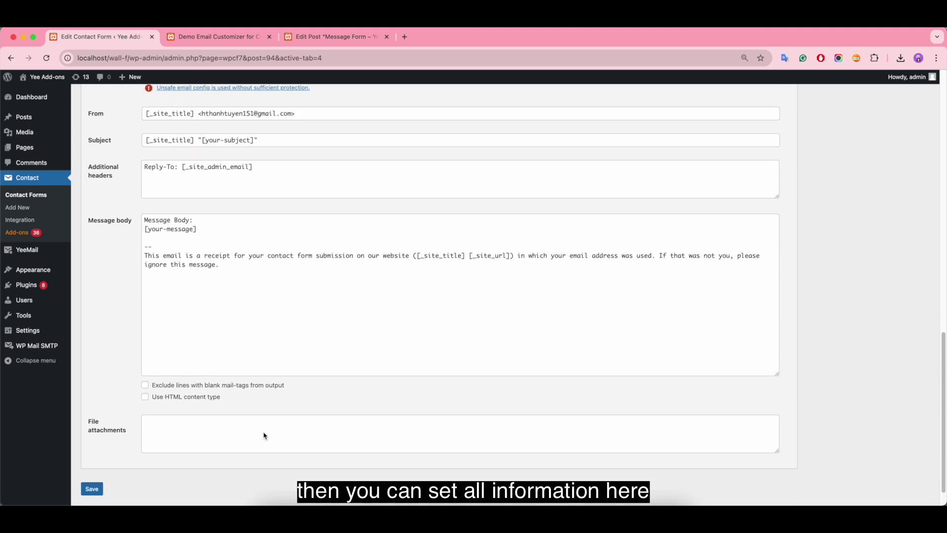
scroll(265, 435, up, 1)
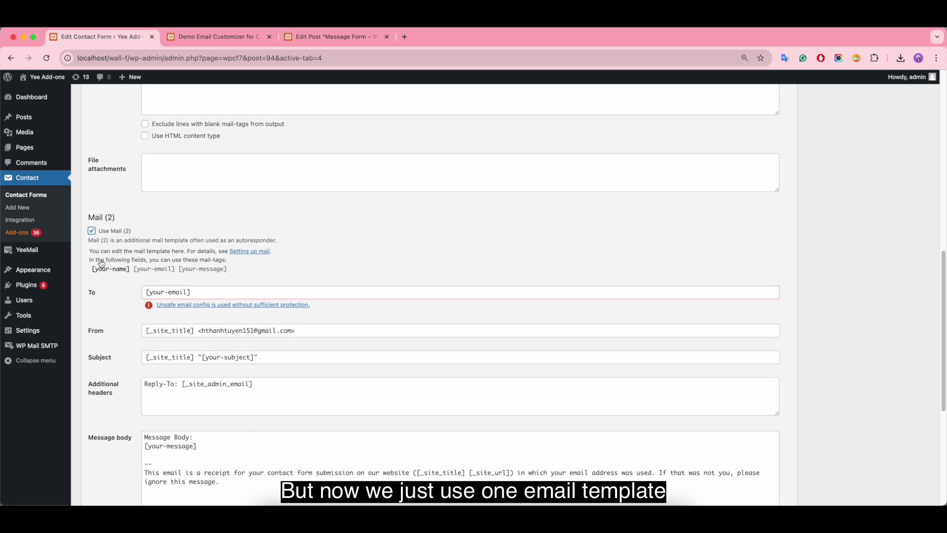
click(93, 232)
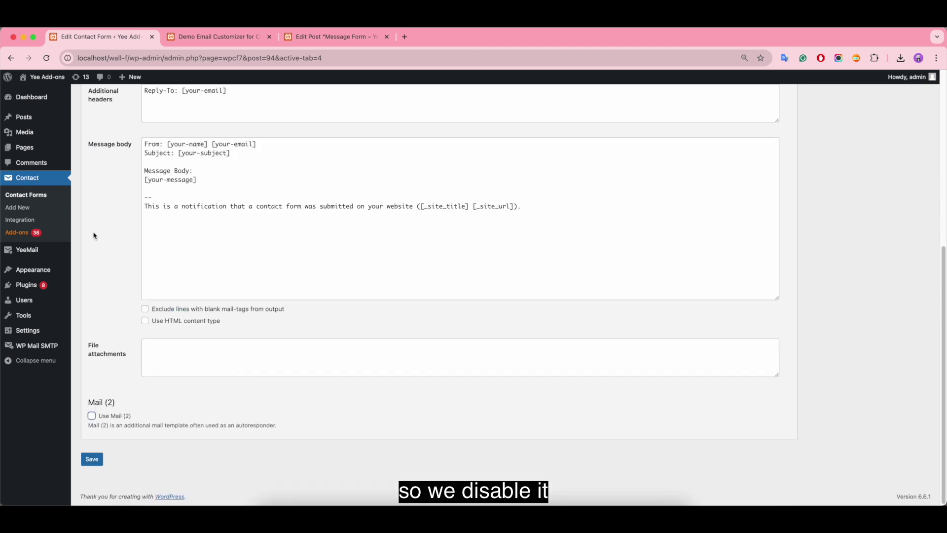
Step: Add [your-email] to the recipients, set the subject to 'Demo Email Customizer for Contact Form 7', and save
key(Return)
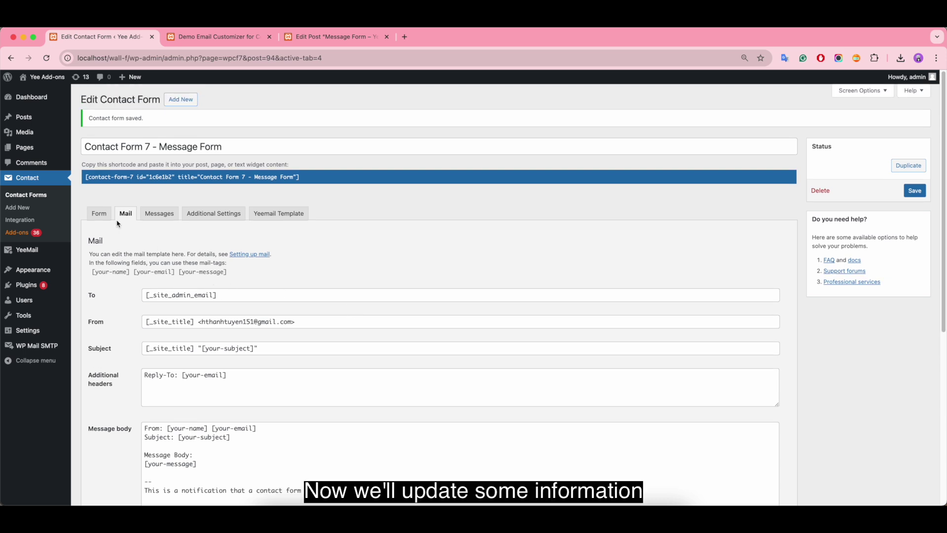
click(284, 296)
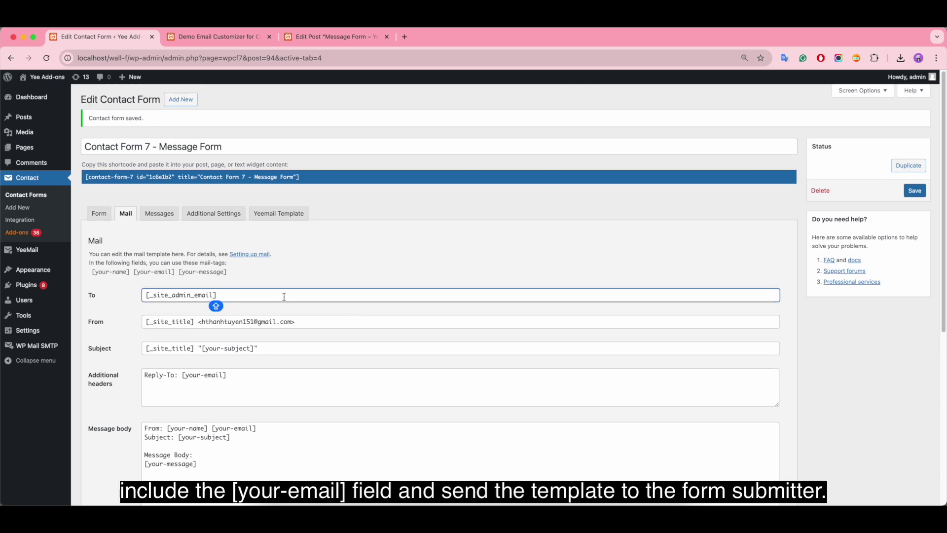
text(,)
drag(135, 272, 269, 296)
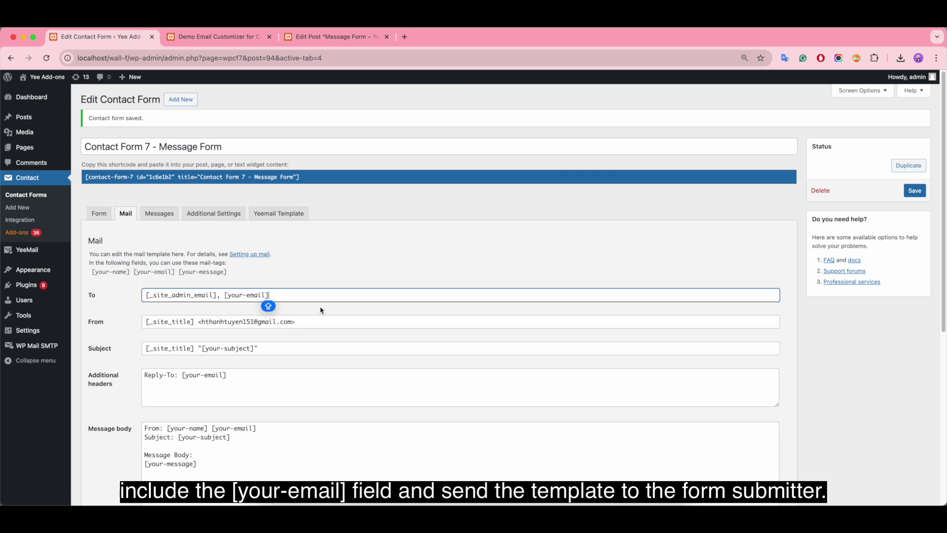
scroll(391, 339, down, 3)
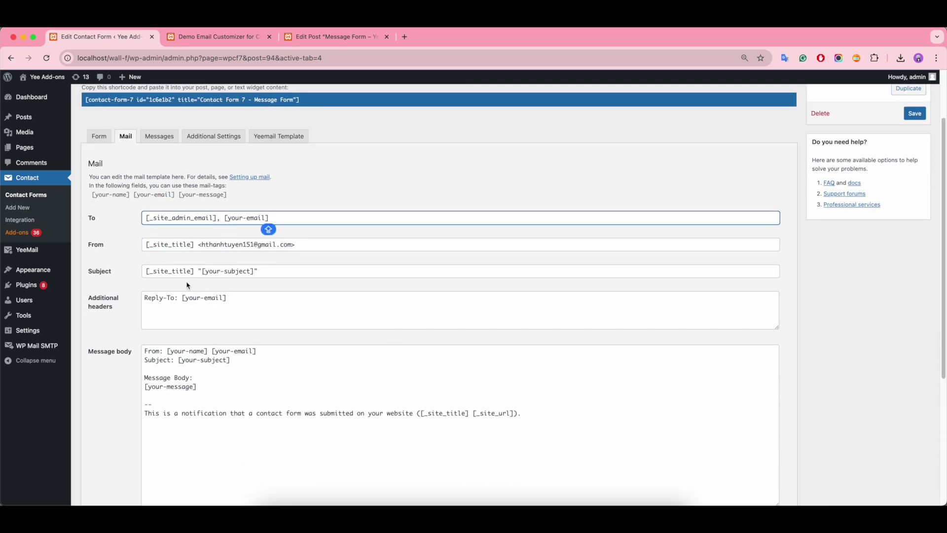
click(277, 291)
triple_click(252, 290)
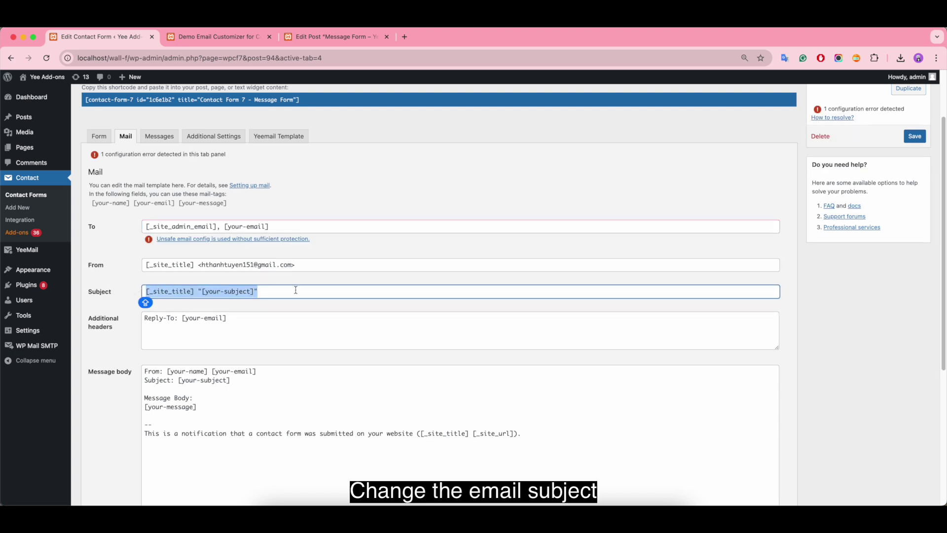
text(D)
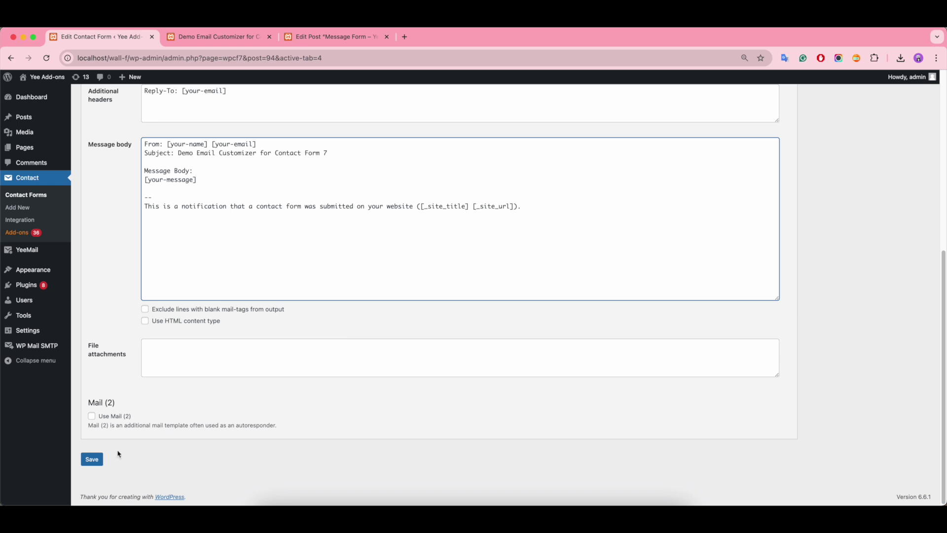
click(96, 459)
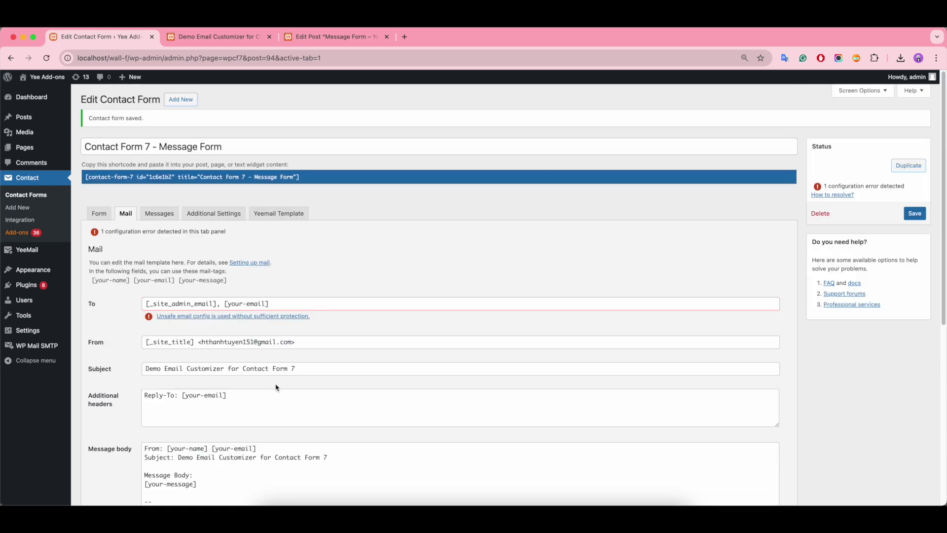
Step: Confirm the YeeMail template, save the form again, and reload the front-end form page
click(282, 213)
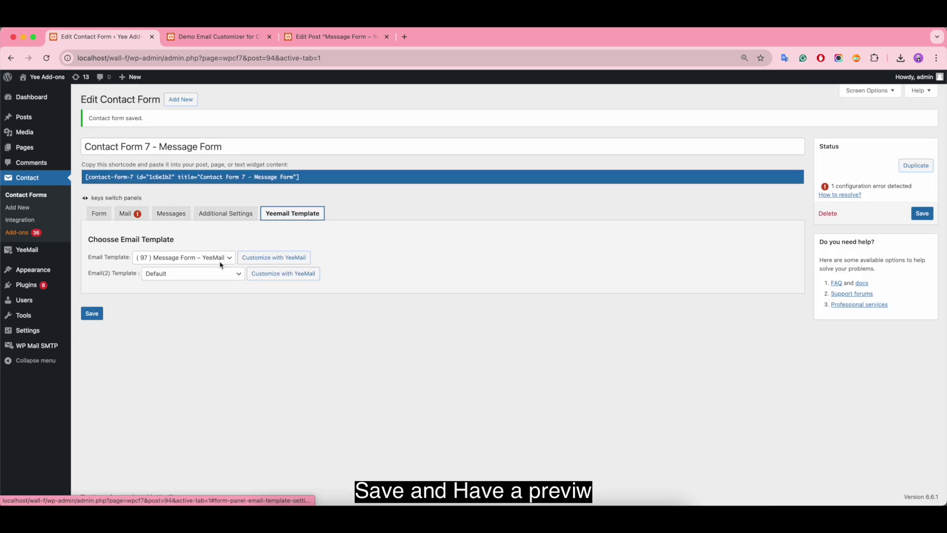
click(93, 316)
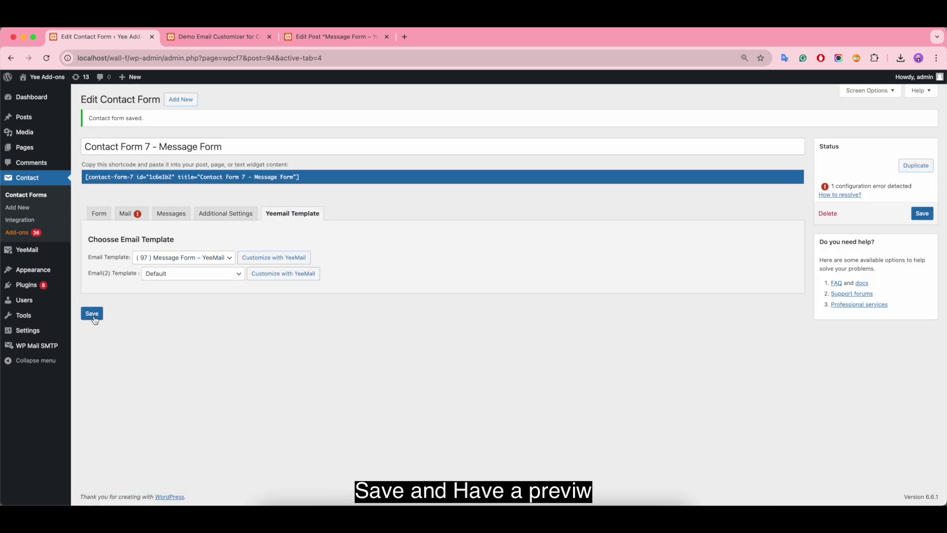
click(230, 42)
click(47, 58)
Step: Submit a test message with the sender's name, e-mail and a YeeMail - Email Customizer message
click(281, 298)
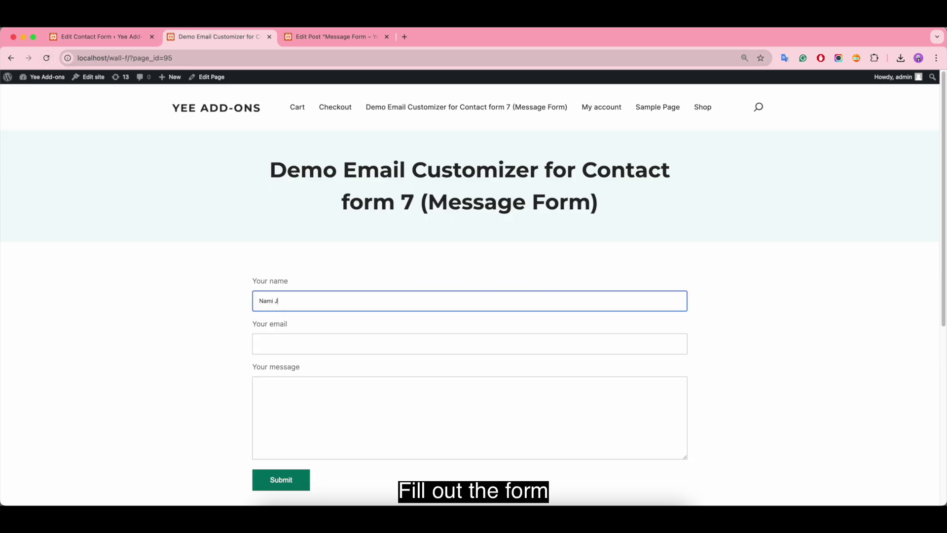
click(271, 349)
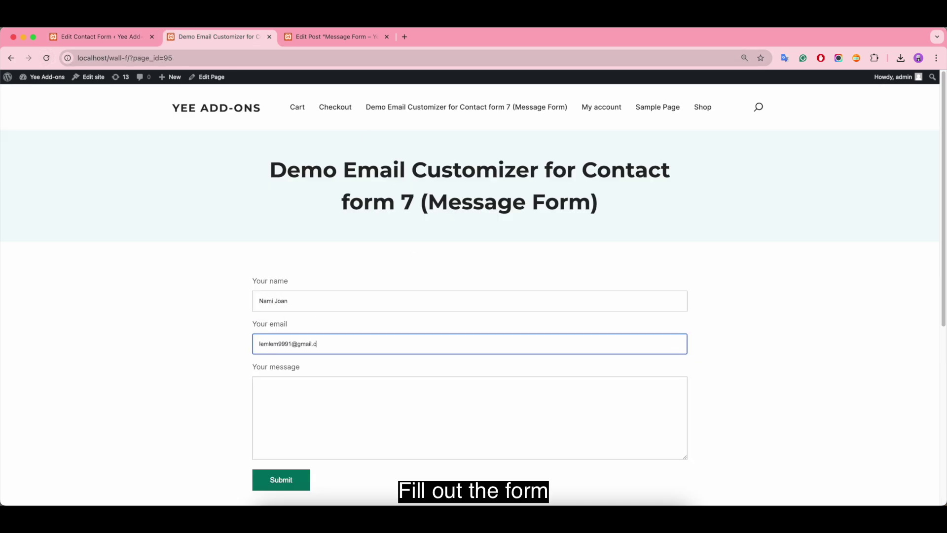
text(m)
key(Tab)
text(YeeM)
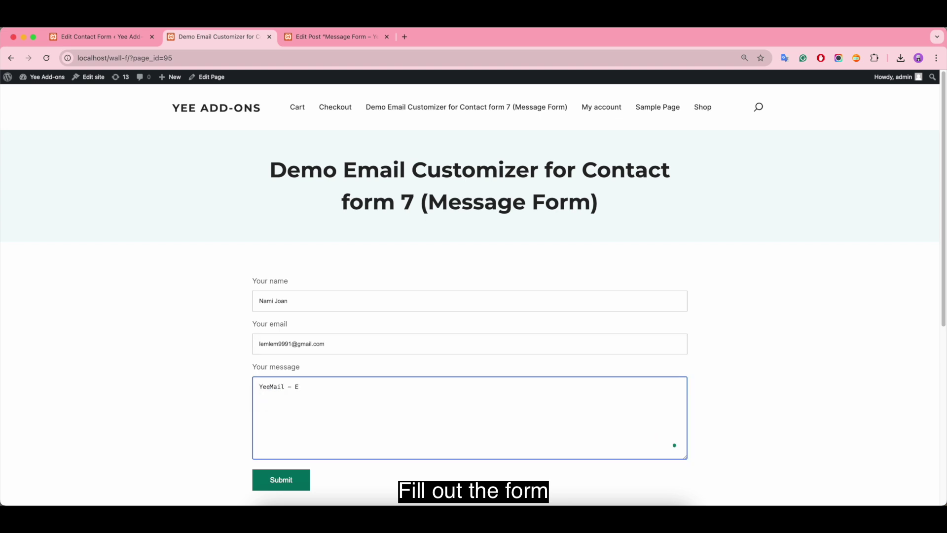
text(ail - Email Customizer foir Contact Form 7)
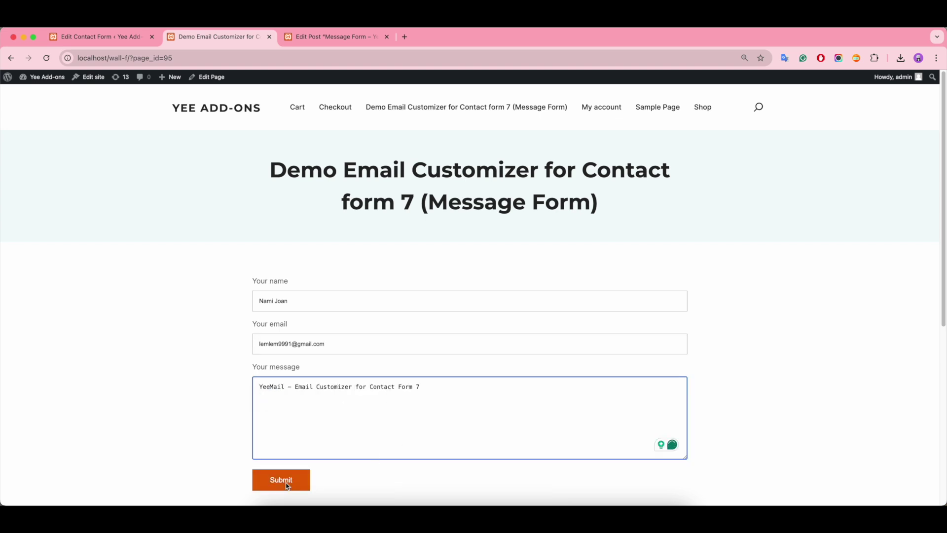
click(286, 483)
scroll(425, 450, down, 1)
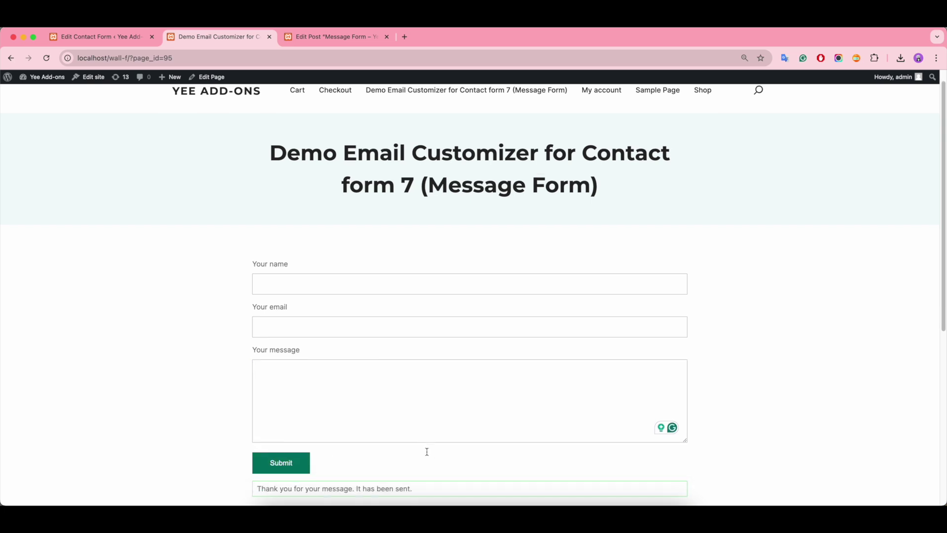
Step: Open Gmail in a new tab and view the new 'Demo Email Customizer for Contact Form 7' email
click(404, 37)
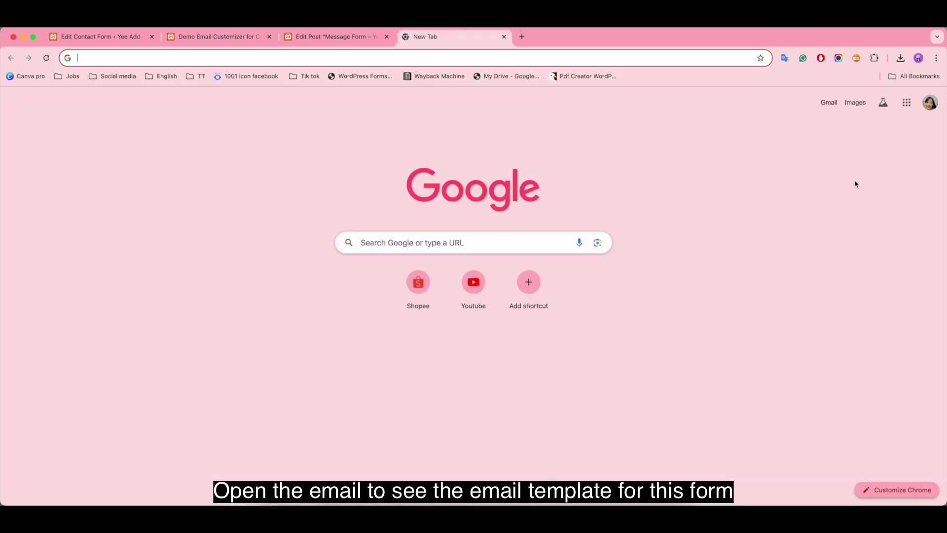
click(829, 102)
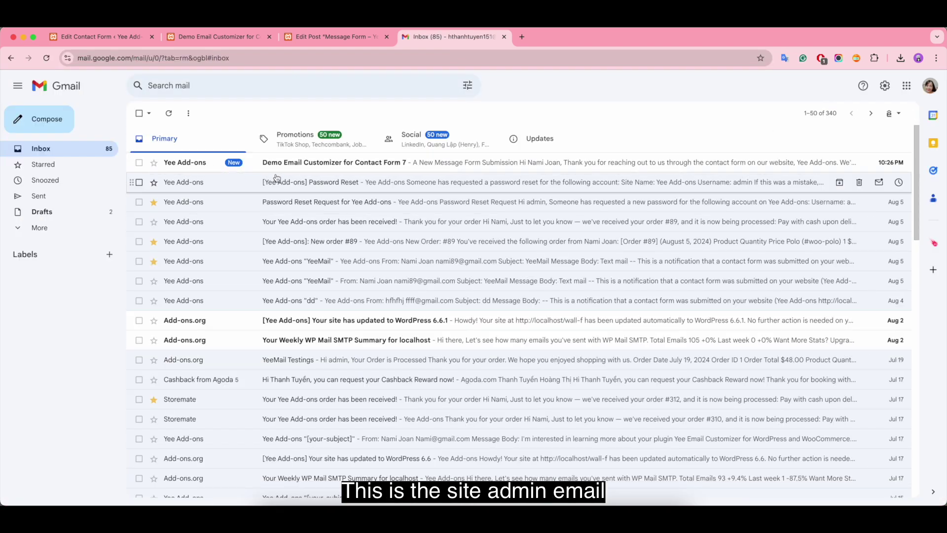
click(493, 166)
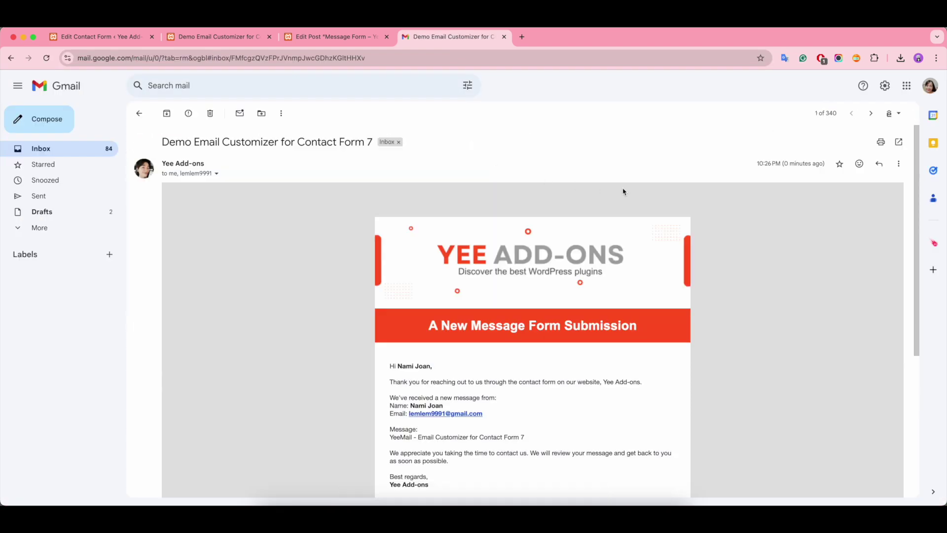
scroll(623, 192, down, 3)
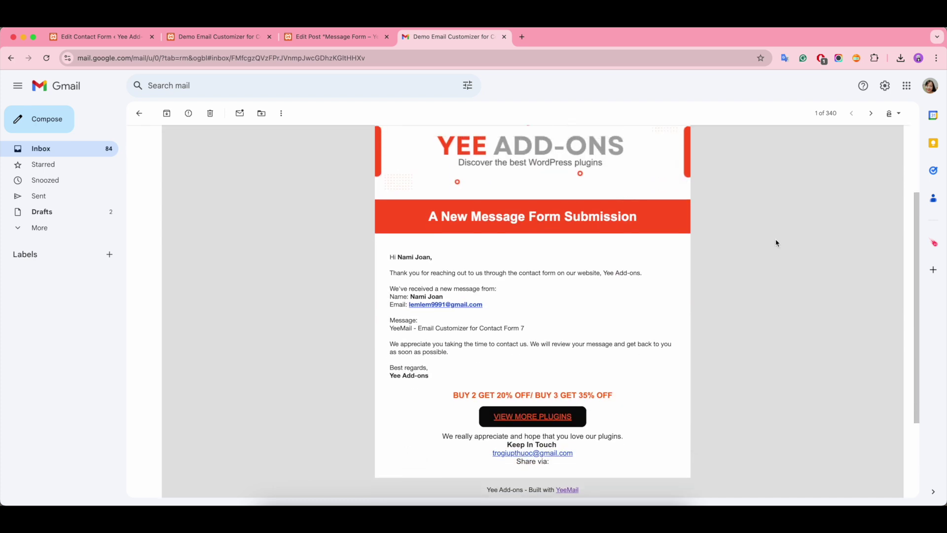
drag(390, 328, 547, 328)
click(548, 328)
scroll(644, 323, up, 1)
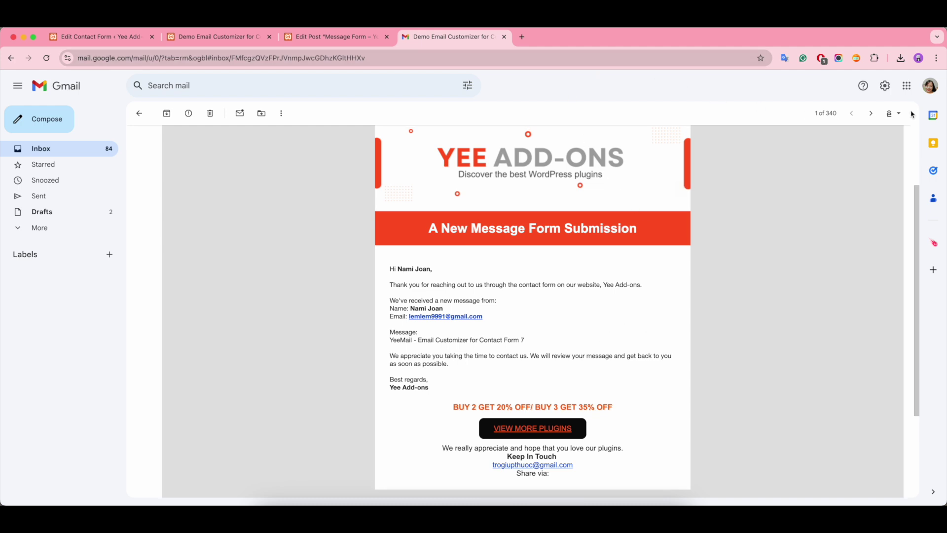
Step: Switch to the submitter's Google account and open the same branded test email there
click(930, 86)
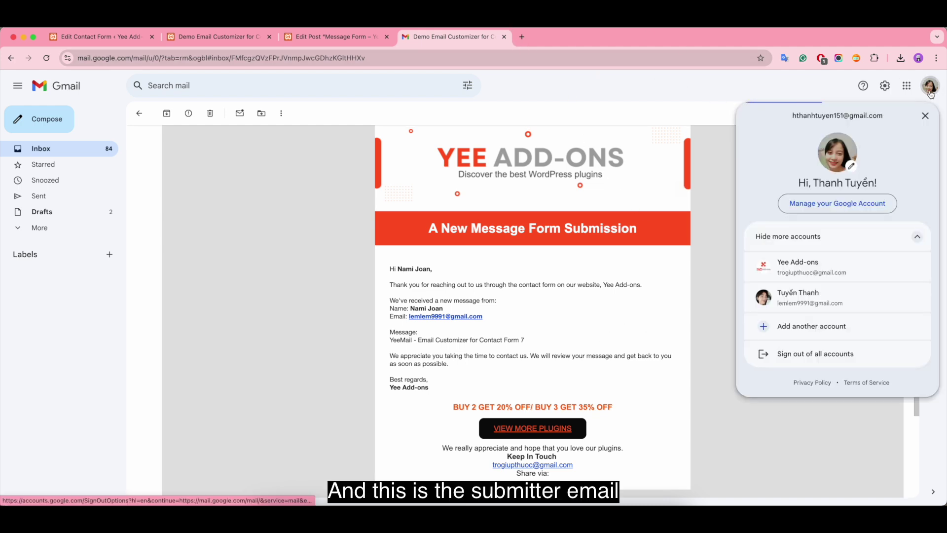
click(860, 276)
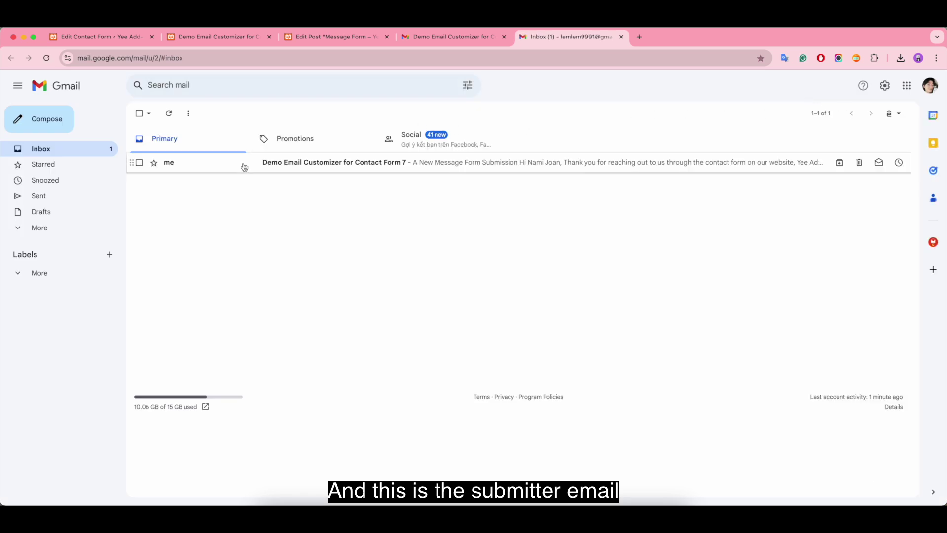
click(438, 169)
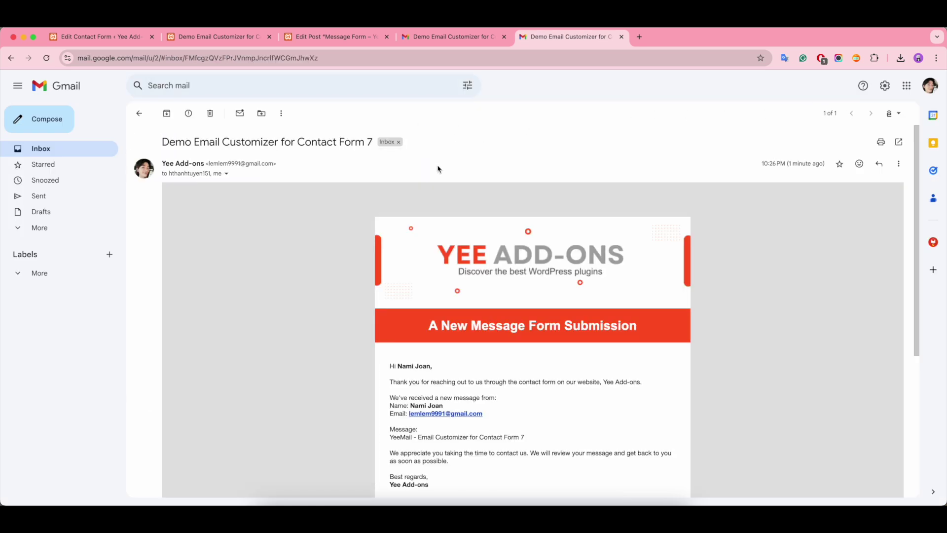
scroll(624, 173, down, 3)
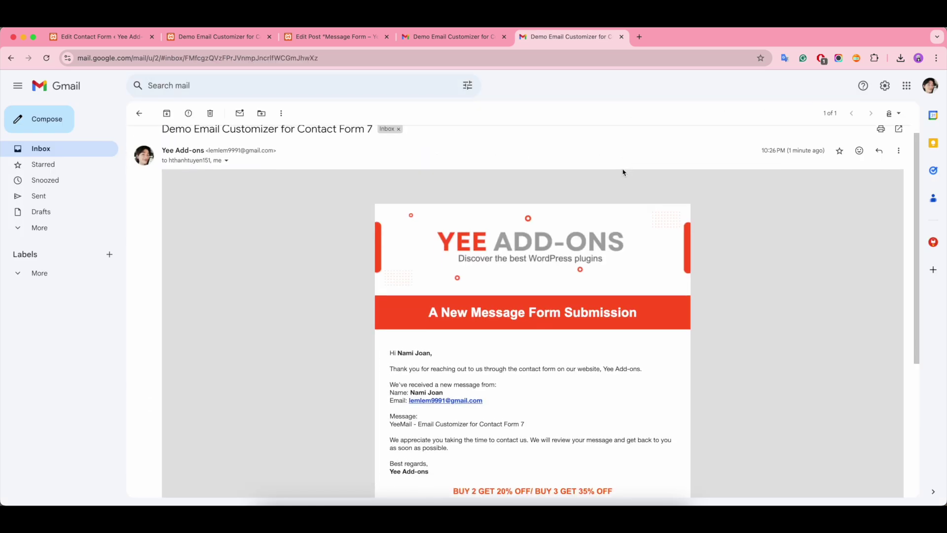
scroll(707, 204, up, 1)
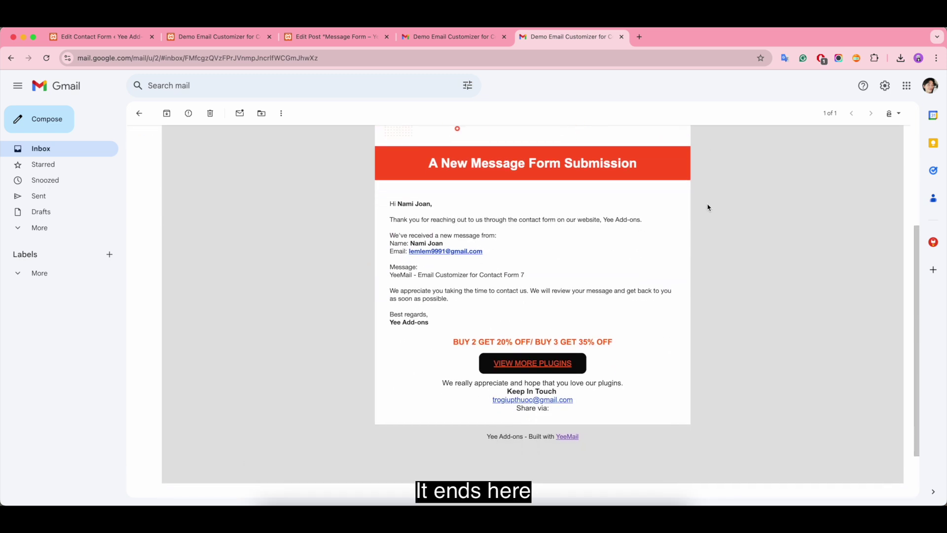
scroll(707, 208, up, 2)
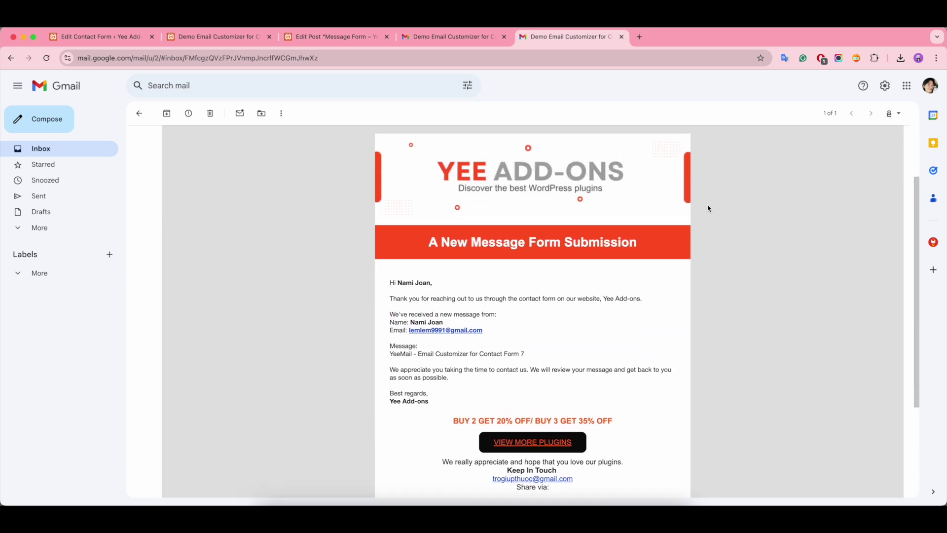